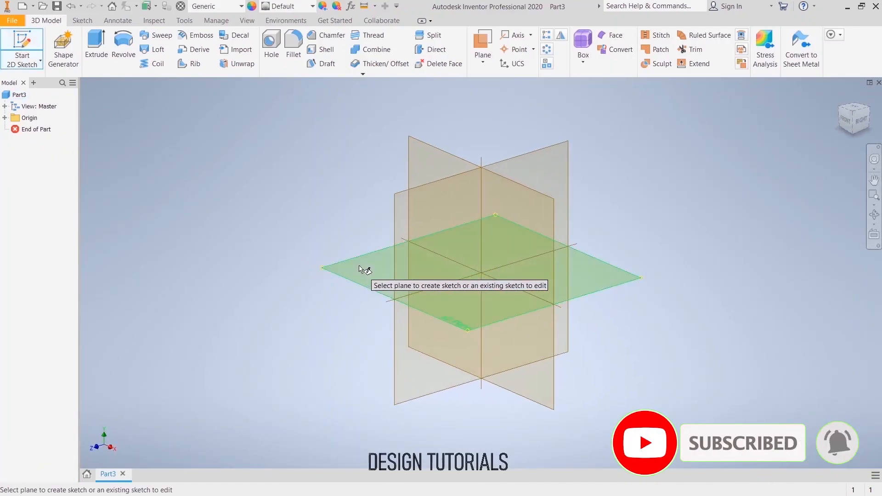
# Step: Start a sketch on the horizontal XZ plane and draw a center rectangle about 29 mm wide from the origin
pyautogui.click(360, 270)
pyautogui.click(190, 72)
pyautogui.click(205, 153)
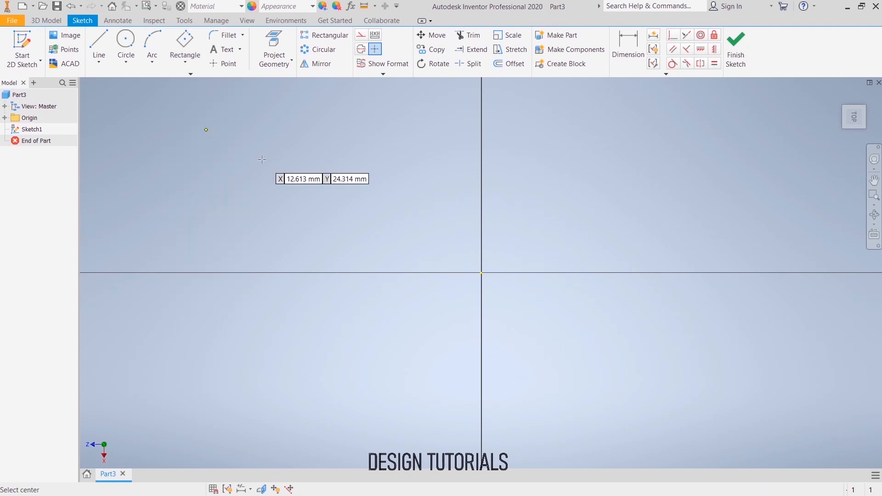
pyautogui.click(481, 273)
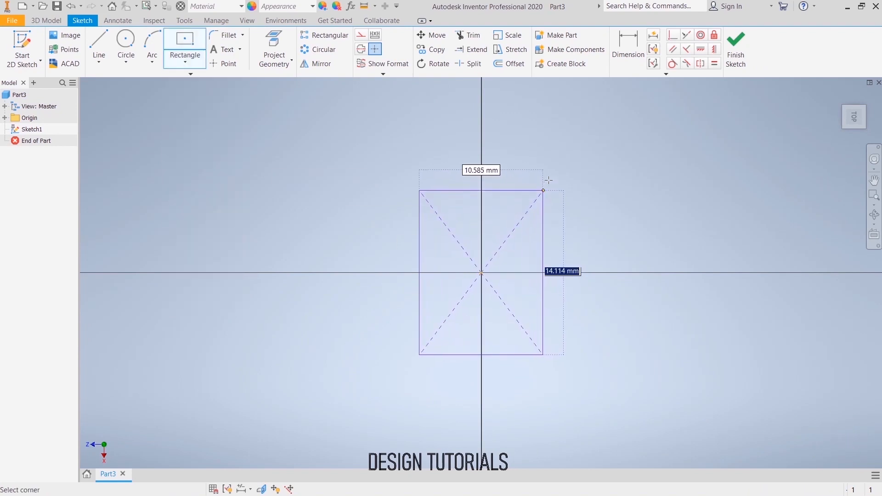
pyautogui.scroll(3, 553, 173)
pyautogui.moveTo(553, 176); pyautogui.dragTo(408, 304, button='middle')
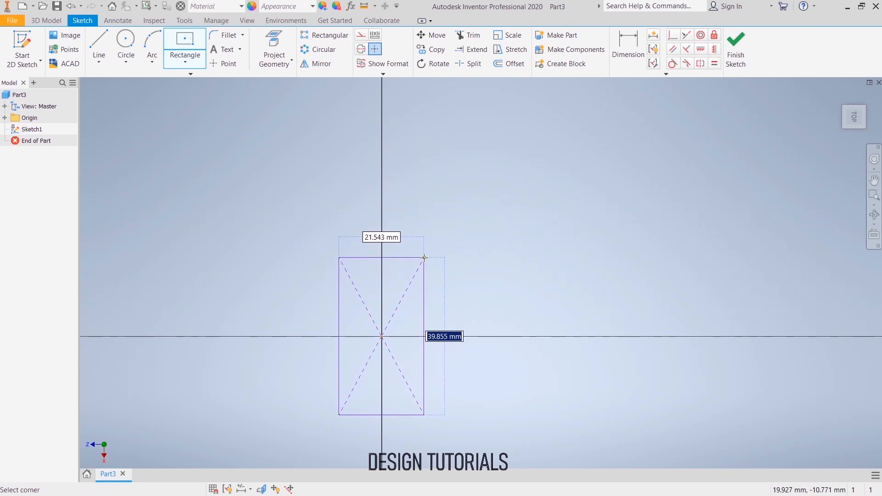
pyautogui.click(439, 250)
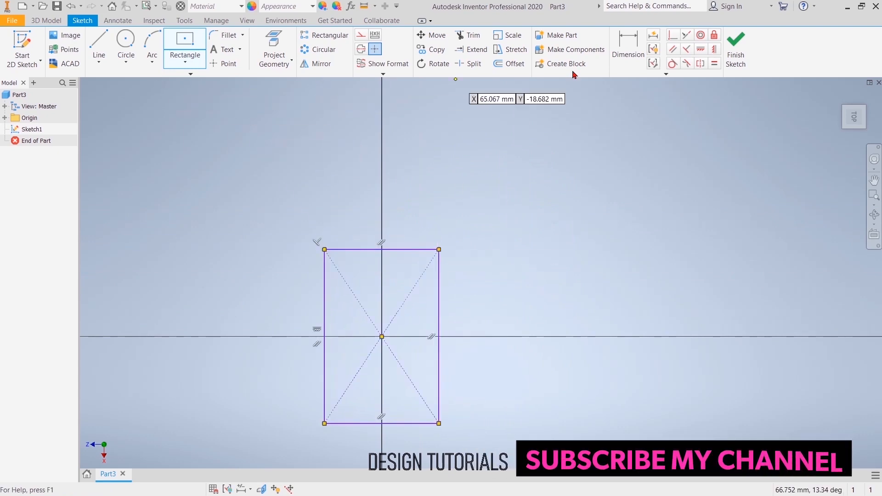
# Step: Dimension the rectangle's width and height to 40 mm each
pyautogui.click(628, 46)
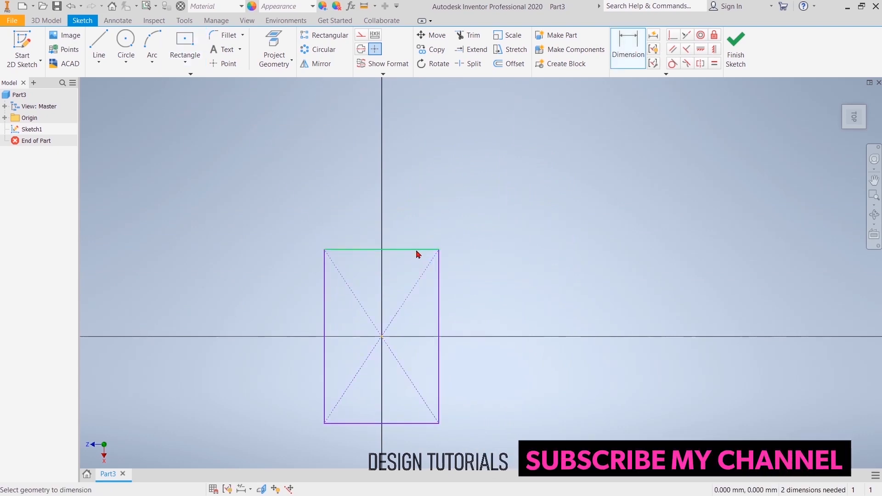
pyautogui.click(418, 250)
pyautogui.click(406, 222)
pyautogui.write('4')
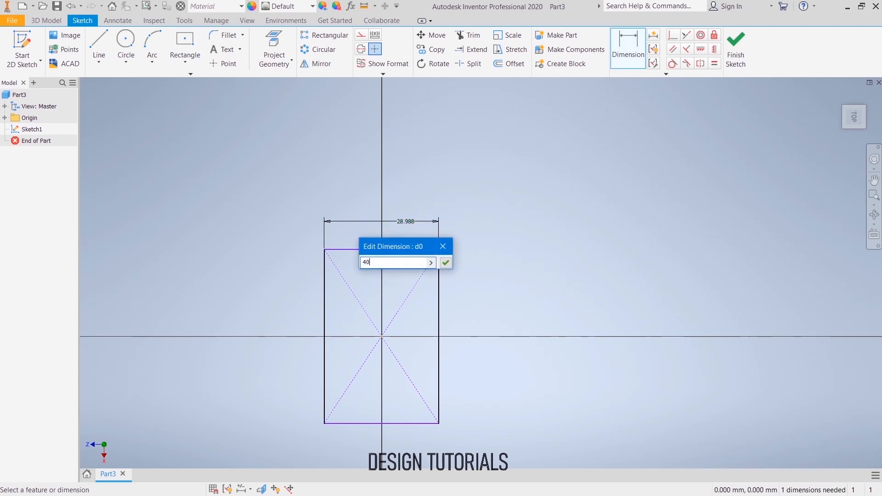
pyautogui.write('0')
pyautogui.press('Return')
pyautogui.click(461, 266)
pyautogui.click(503, 261)
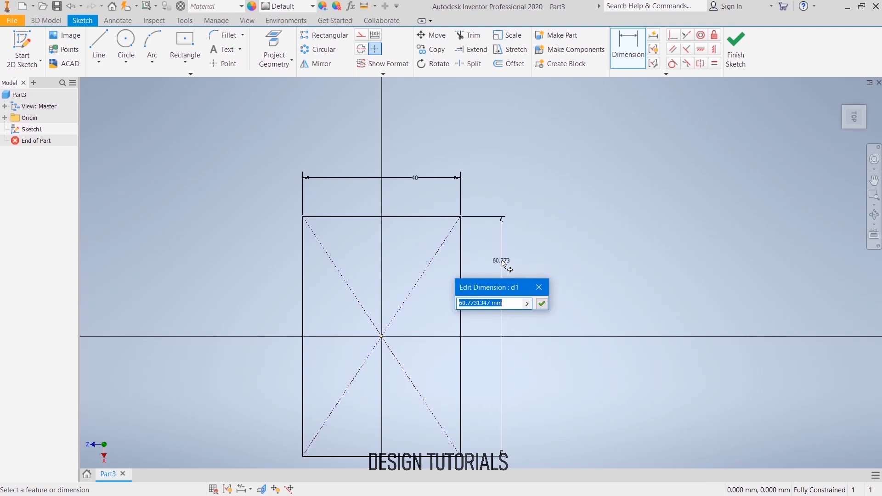
pyautogui.write('40')
pyautogui.press('Return')
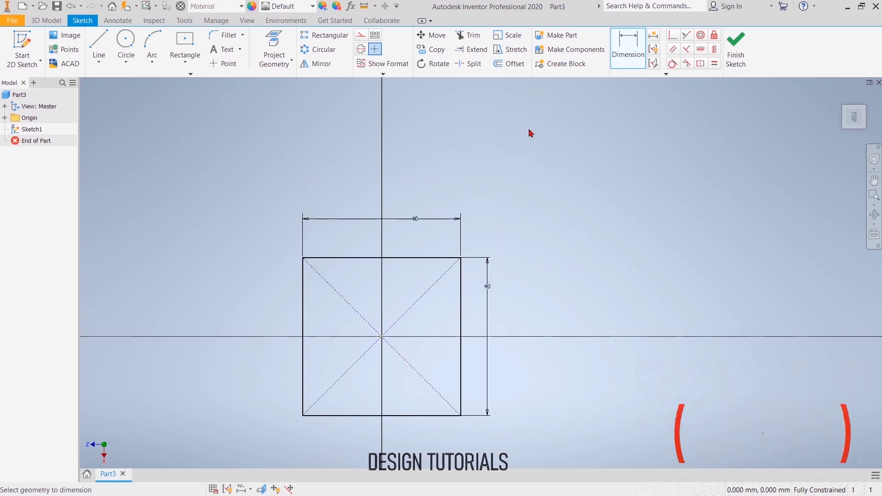
# Step: Draw outward-bulging three-point arcs across the square's upper and left sides, with radii of about 77 mm and 62 mm
pyautogui.click(152, 50)
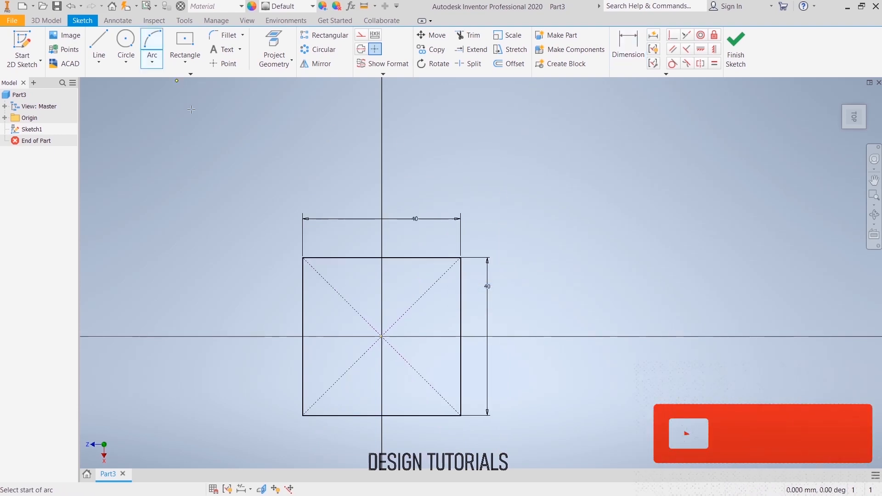
pyautogui.click(303, 257)
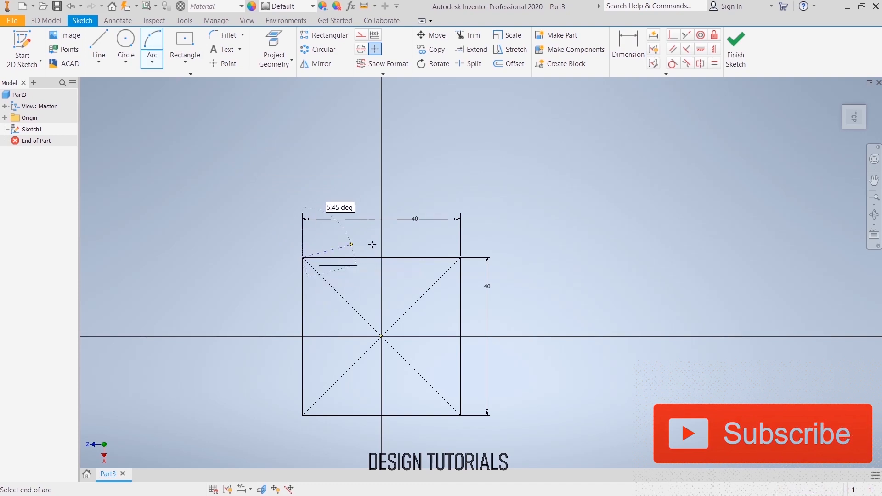
pyautogui.click(461, 257)
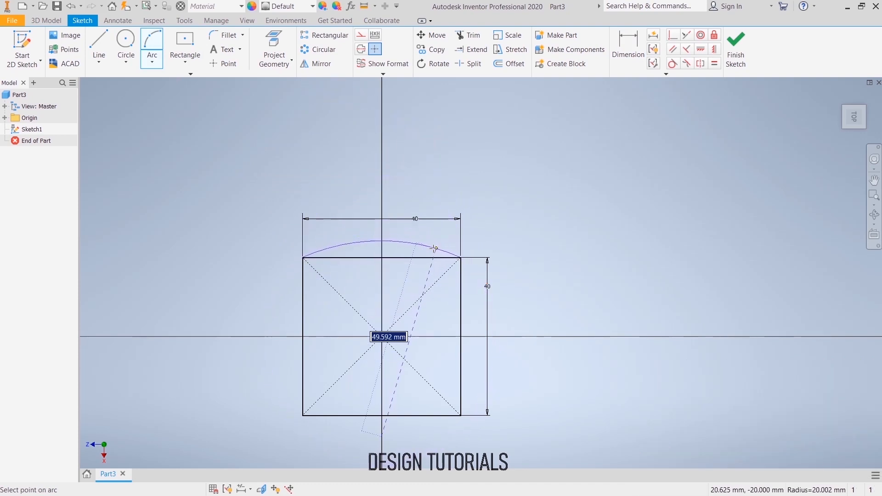
pyautogui.click(381, 247)
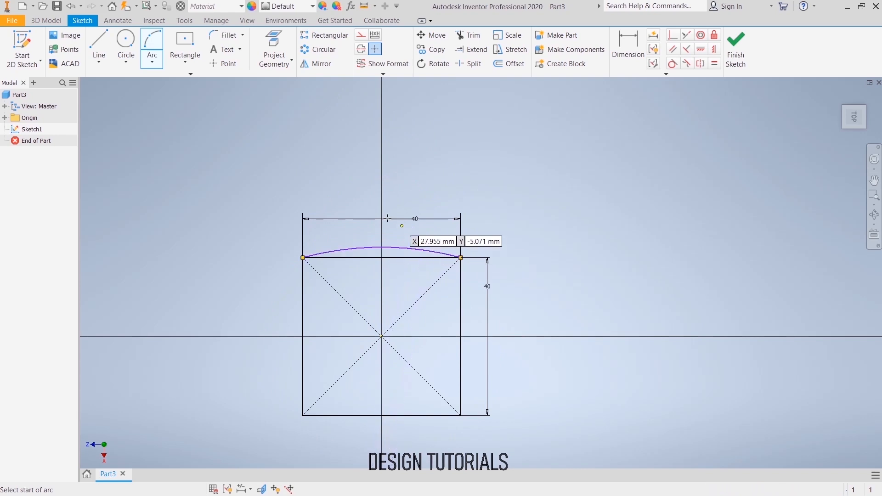
pyautogui.click(303, 416)
pyautogui.click(303, 257)
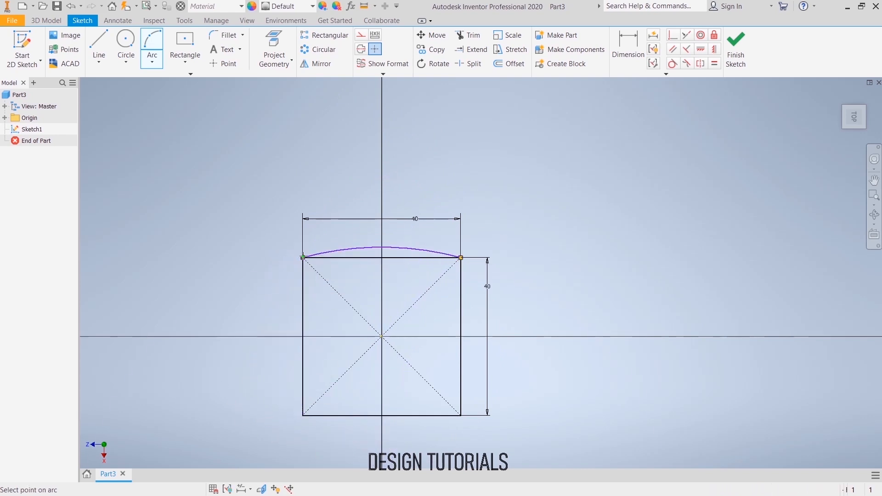
pyautogui.click(294, 291)
pyautogui.rightClick(258, 246)
pyautogui.click(300, 245)
# Step: Dimension both the upper and the left arc to a radius of 80 mm
pyautogui.press('d')
pyautogui.click(407, 250)
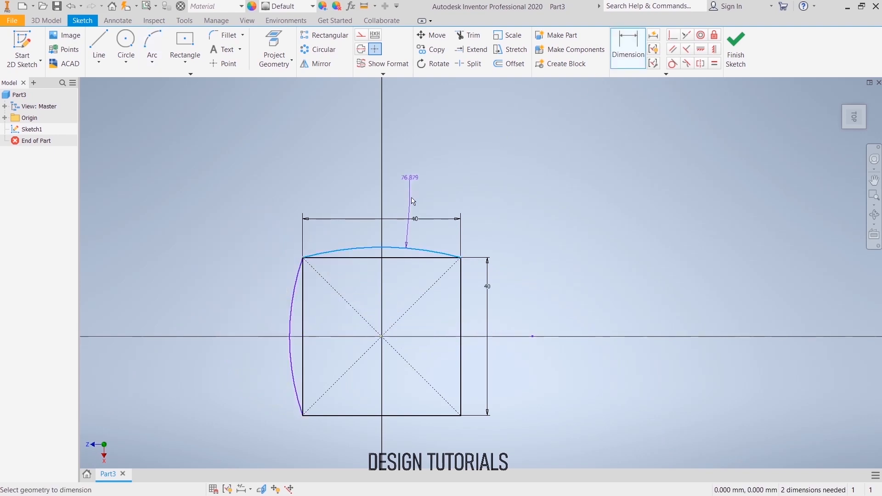
pyautogui.click(412, 182)
pyautogui.write('80')
pyautogui.press('Return')
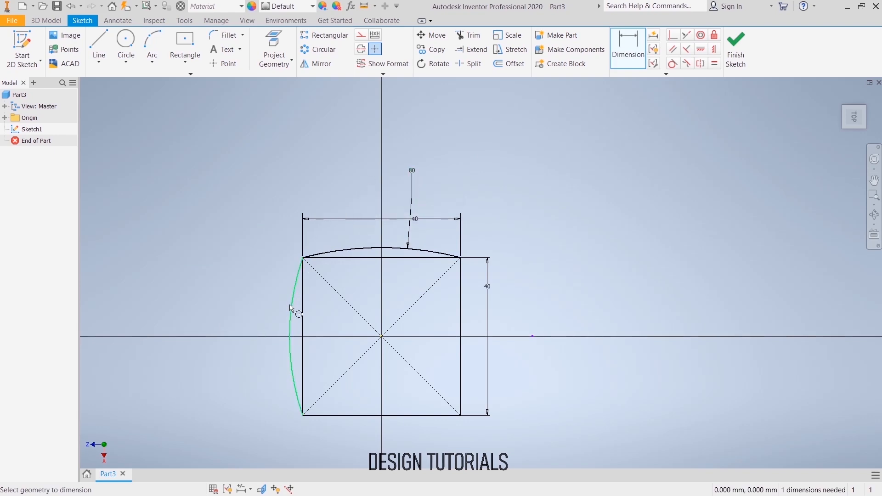
pyautogui.click(258, 275)
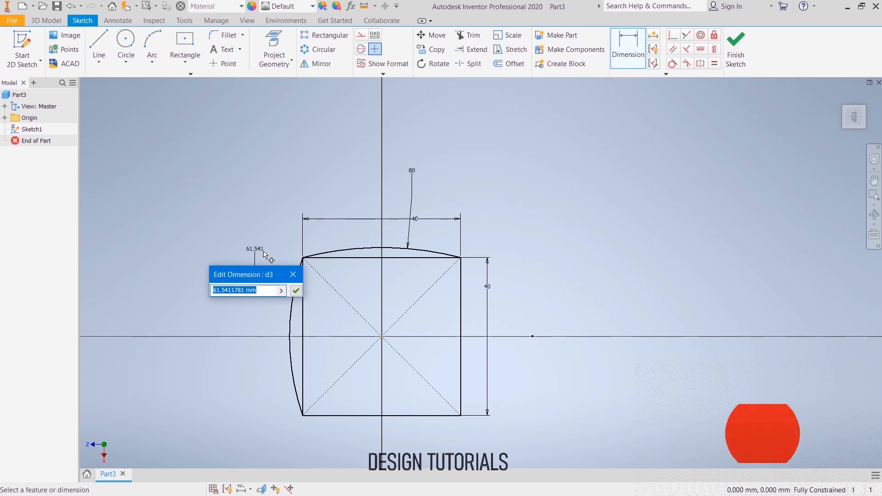
pyautogui.write('80')
pyautogui.press('Return')
pyautogui.rightClick(156, 161)
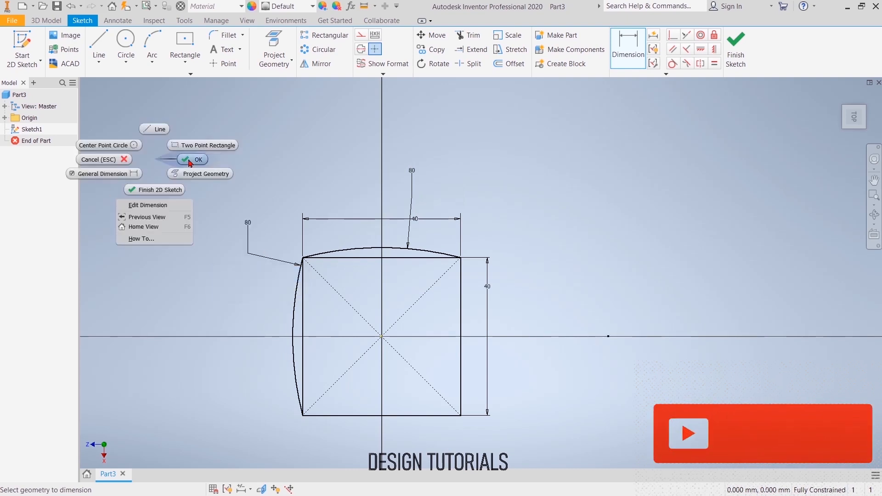
pyautogui.click(191, 160)
# Step: Draw a short horizontal line and a short vertical line through the center of the square
pyautogui.click(99, 48)
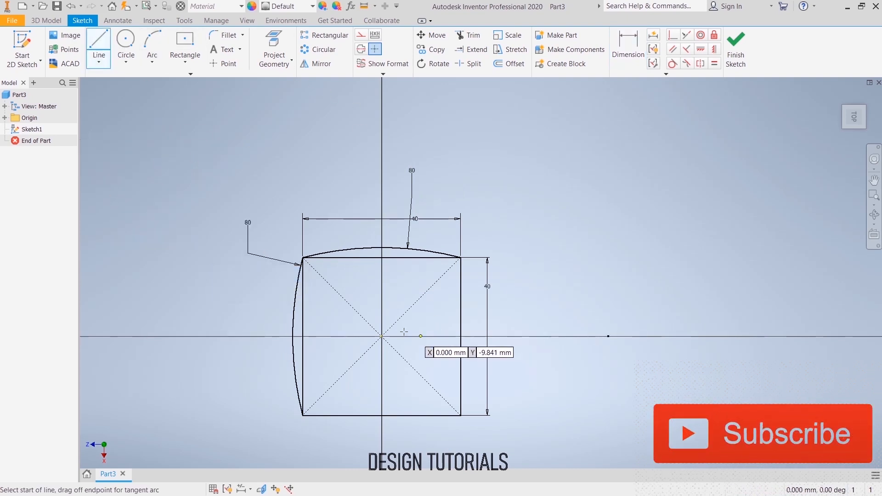
pyautogui.click(382, 337)
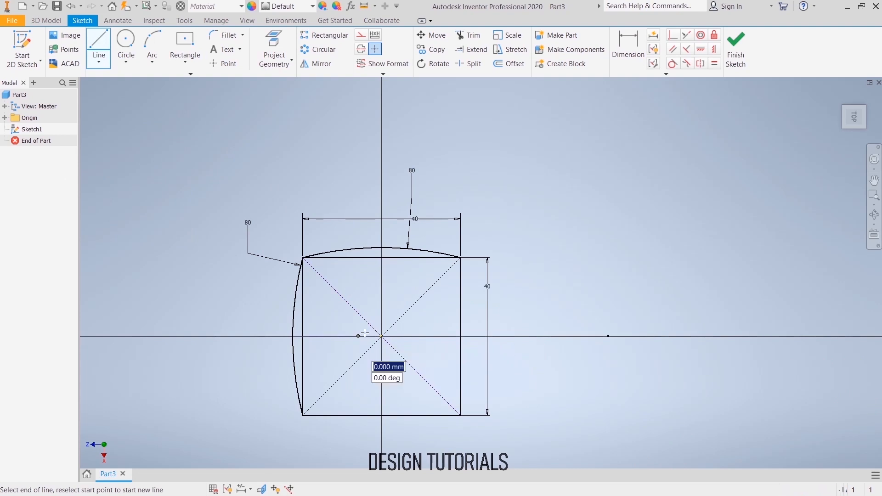
pyautogui.click(426, 337)
pyautogui.rightClick(423, 335)
pyautogui.click(463, 333)
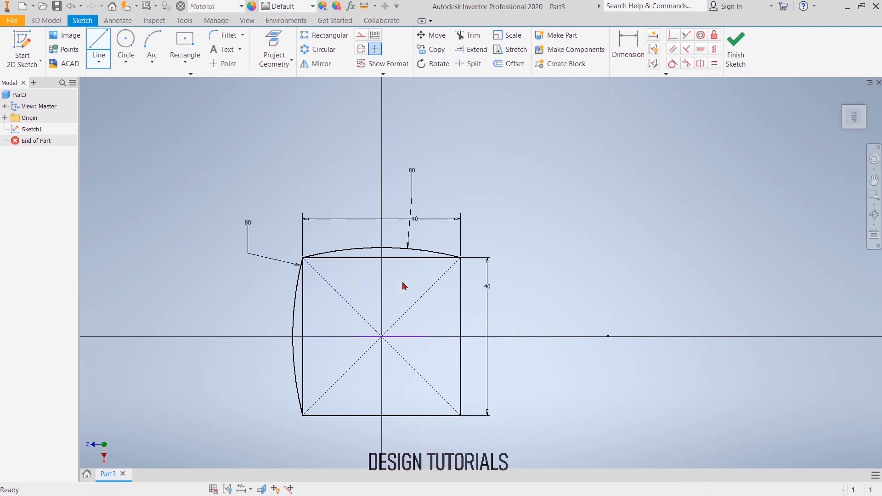
pyautogui.click(99, 48)
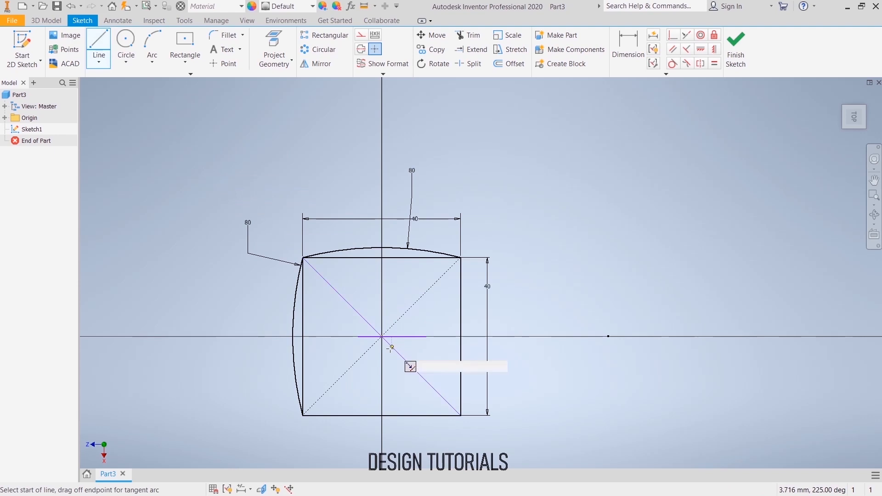
pyautogui.click(381, 337)
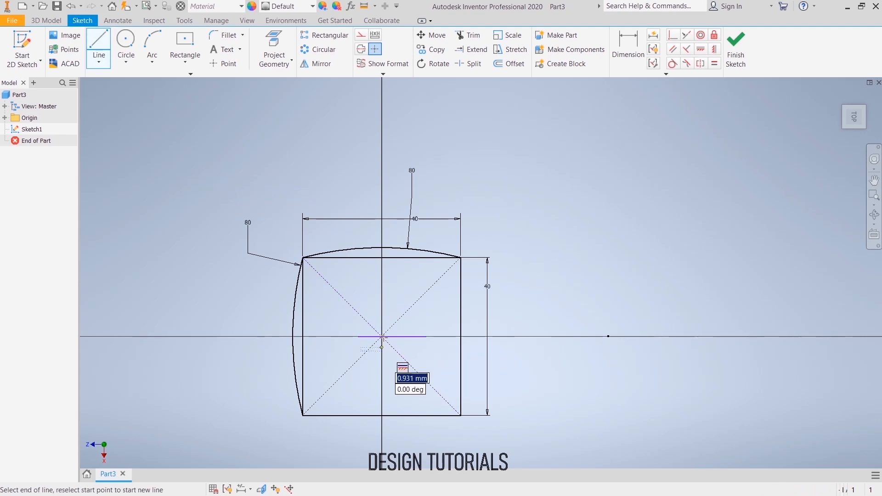
pyautogui.rightClick(382, 292)
pyautogui.click(410, 296)
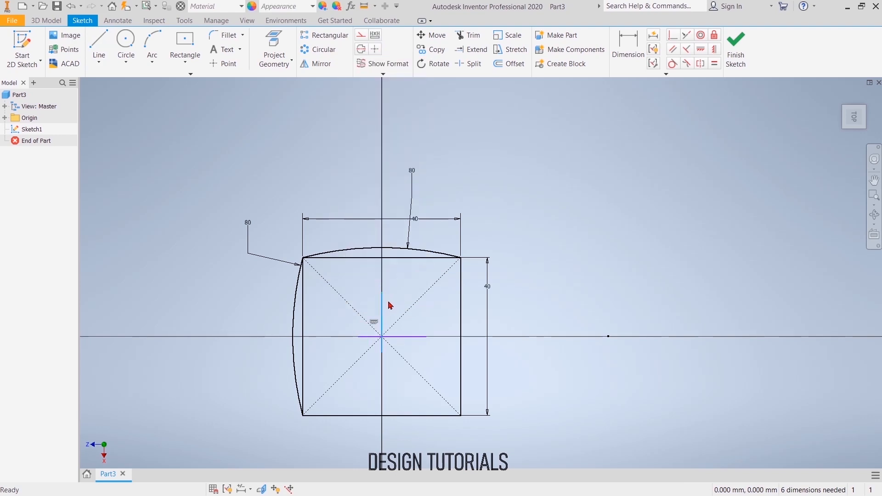
# Step: Convert the short vertical and horizontal center lines to construction geometry
pyautogui.rightClick(386, 305)
pyautogui.click(420, 311)
pyautogui.rightClick(401, 341)
pyautogui.click(434, 339)
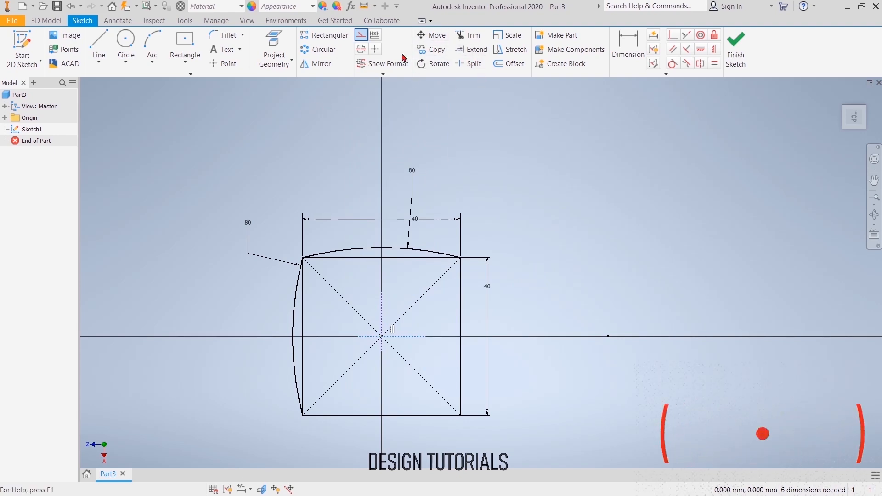
# Step: Mirror the upper arc about the horizontal construction line onto the square's lower side
pyautogui.click(303, 64)
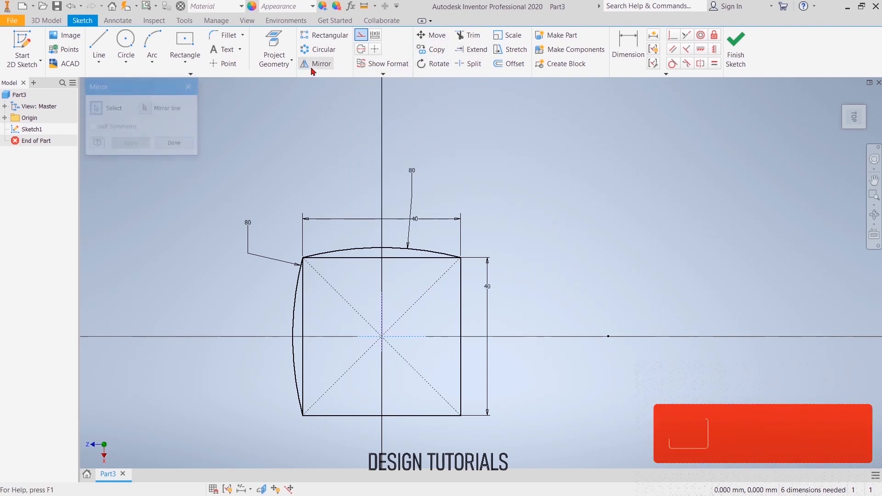
pyautogui.click(359, 245)
pyautogui.click(146, 108)
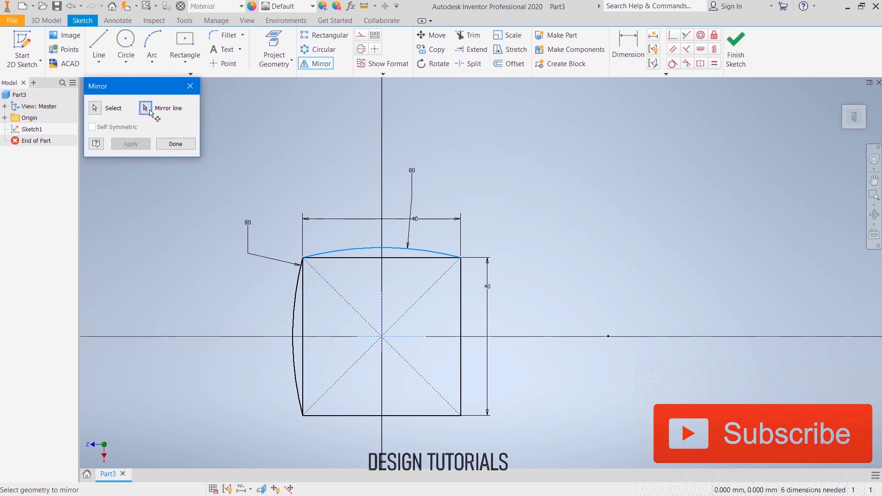
pyautogui.click(411, 339)
pyautogui.click(133, 145)
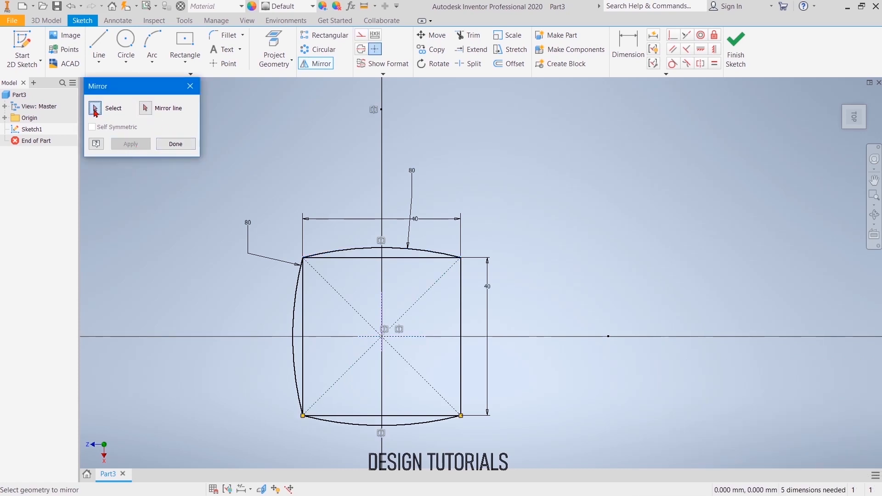
# Step: Mirror the left arc about the vertical construction line onto the square's right side
pyautogui.click(293, 325)
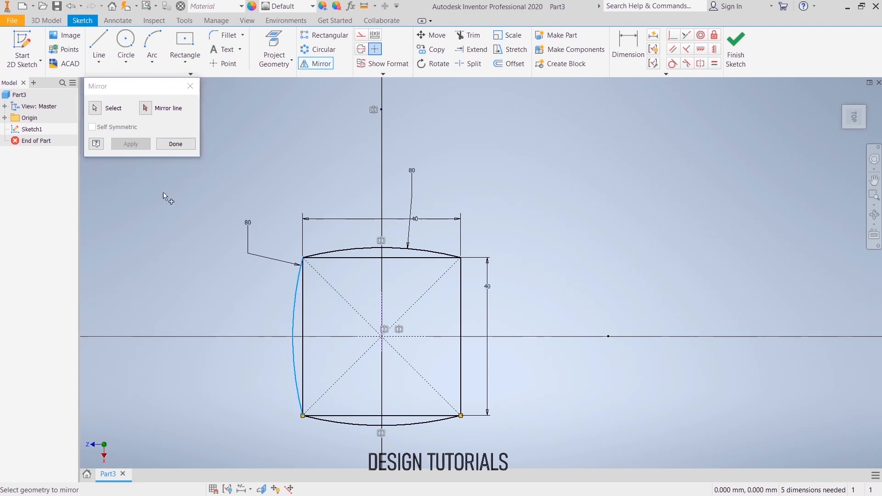
pyautogui.click(151, 112)
pyautogui.click(381, 315)
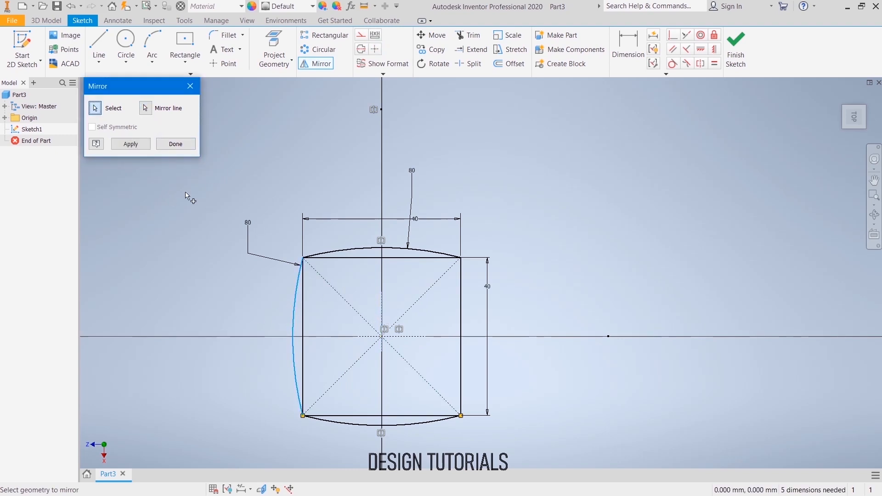
pyautogui.click(141, 145)
pyautogui.click(180, 145)
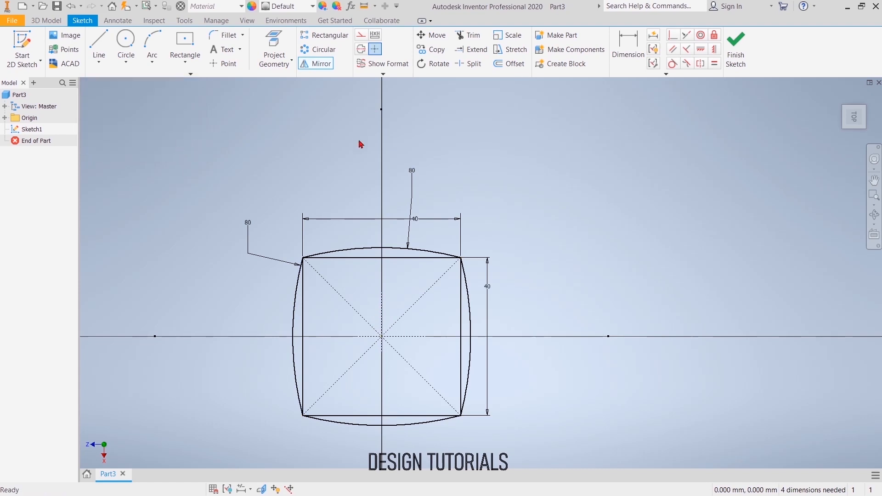
# Step: Convert the four straight sides of the square to construction lines, keeping only the arcs as the profile
pyautogui.rightClick(306, 300)
pyautogui.click(338, 272)
pyautogui.rightClick(382, 262)
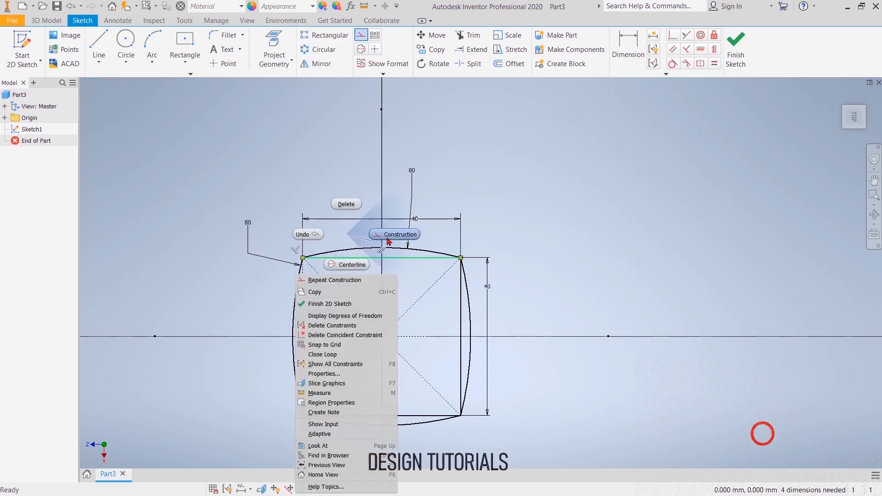
pyautogui.click(389, 241)
pyautogui.rightClick(460, 306)
pyautogui.click(484, 304)
pyautogui.rightClick(372, 420)
pyautogui.click(396, 418)
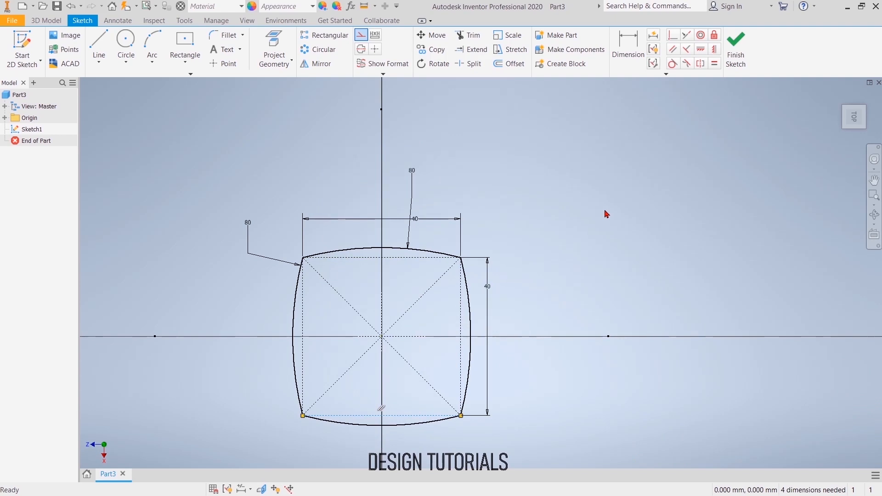
# Step: Finish the sketch and extrude the closed four-arc profile upward into a solid
pyautogui.click(735, 50)
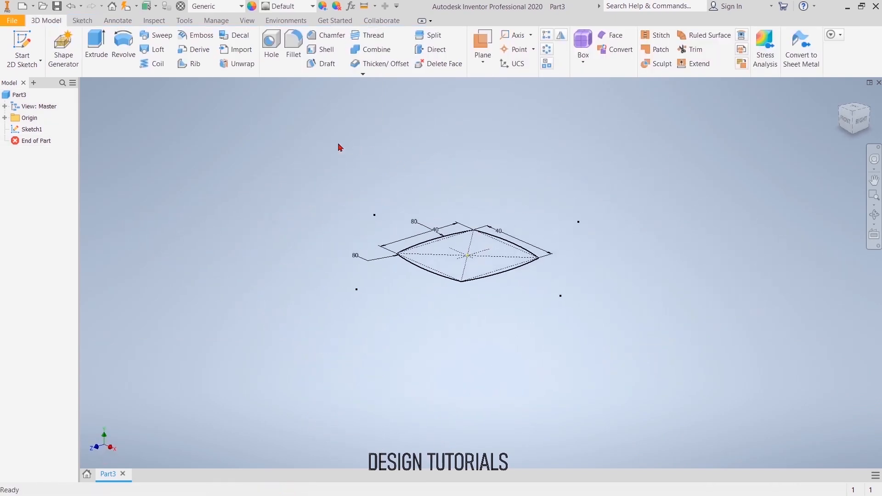
pyautogui.click(93, 51)
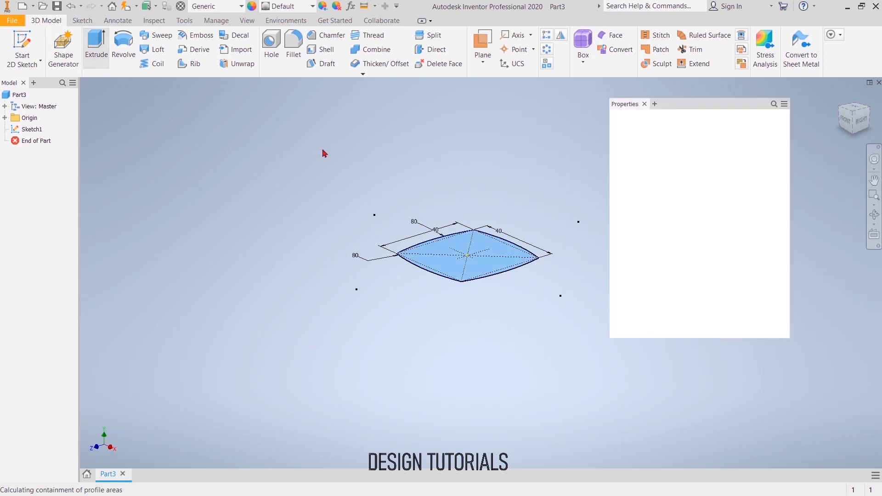
pyautogui.click(639, 293)
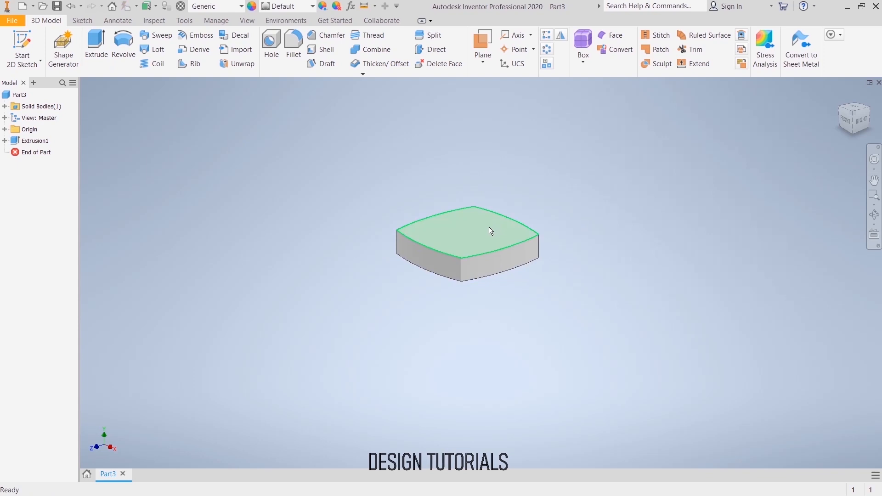
# Step: Sketch a 15 mm radius circle centred at the origin on the base's top face
pyautogui.click(486, 236)
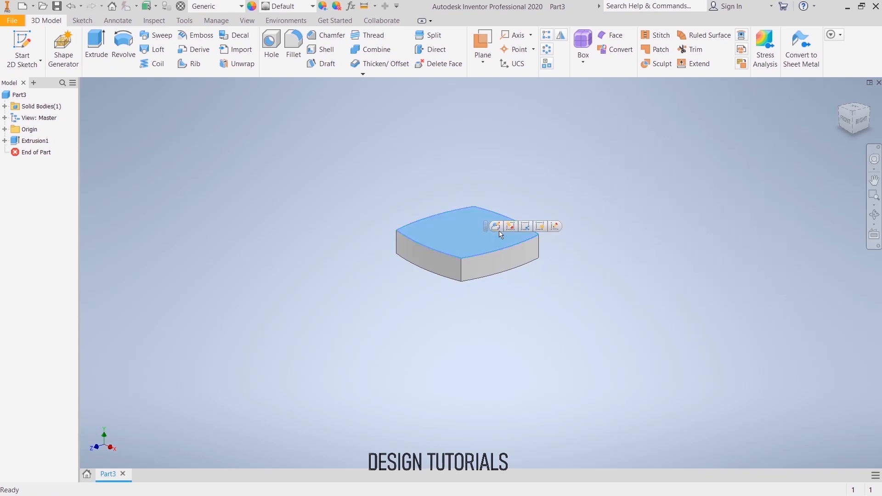
pyautogui.click(554, 228)
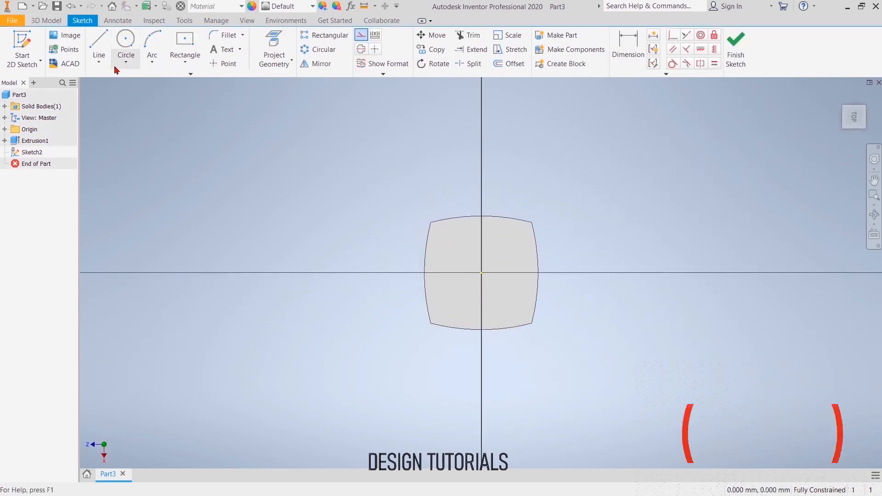
pyautogui.click(123, 50)
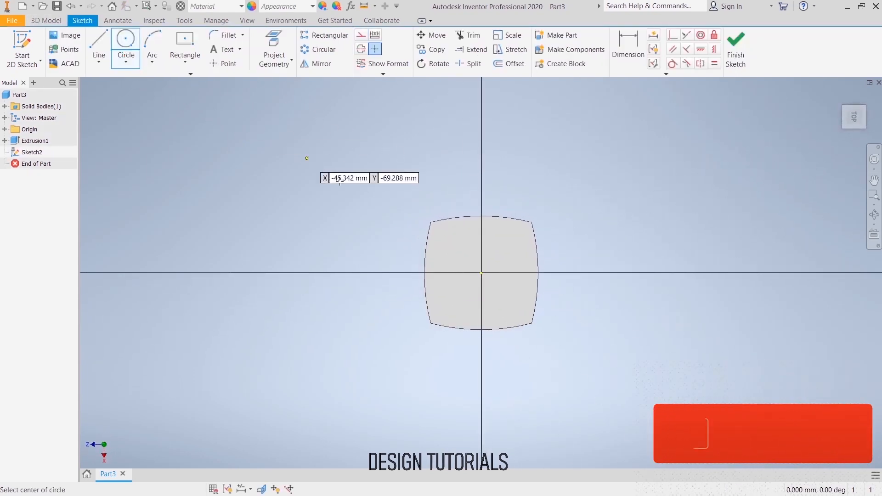
pyautogui.click(482, 273)
pyautogui.write('1')
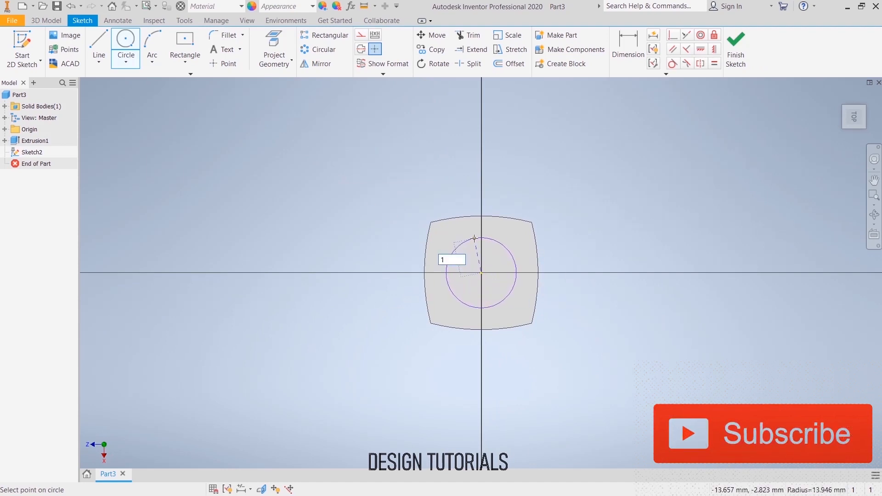
pyautogui.write('5')
pyautogui.press('Return')
# Step: Finish the sketch and extrude the circle 12 mm upward, joined to the base
pyautogui.click(736, 51)
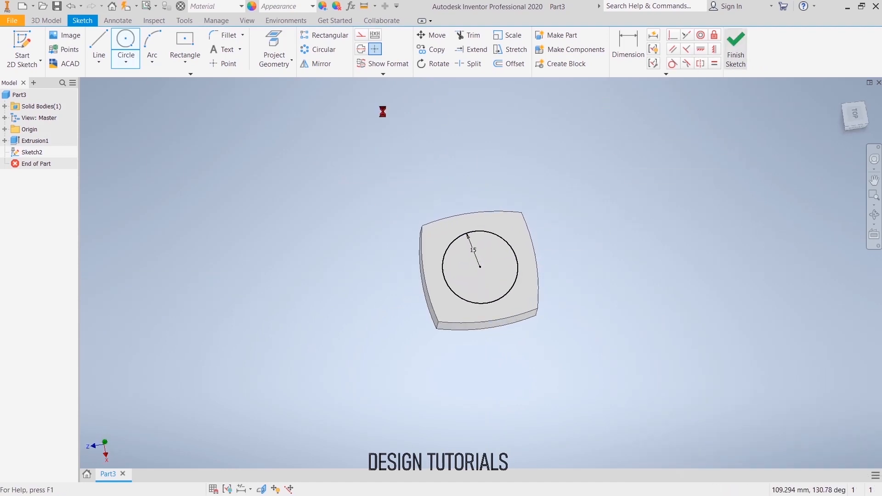
pyautogui.click(97, 48)
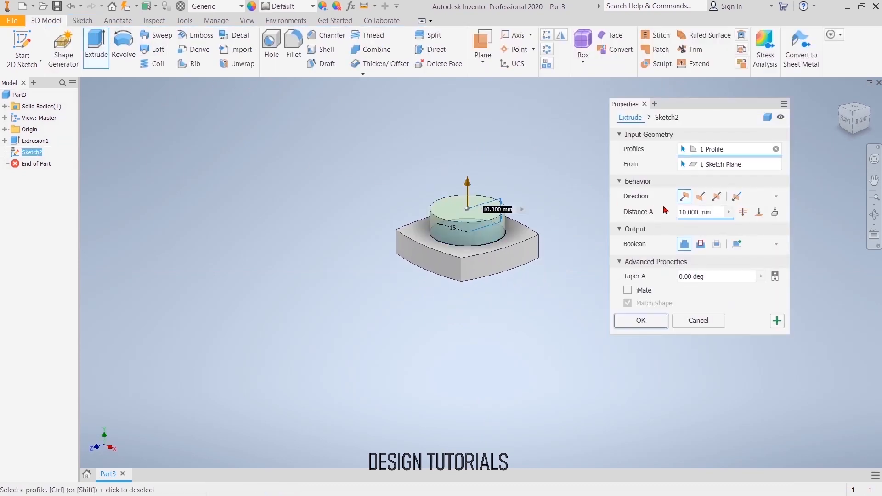
pyautogui.moveTo(714, 214); pyautogui.dragTo(590, 189)
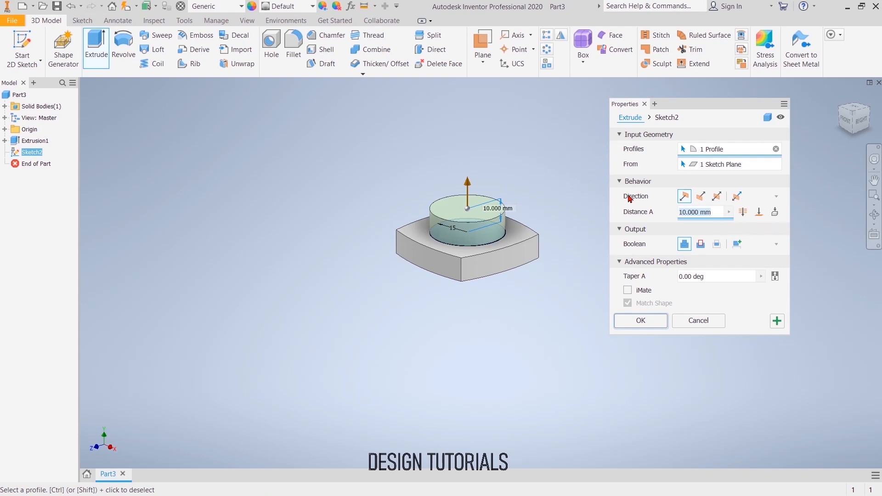
pyautogui.click(641, 321)
# Step: Sketch a six-sided polygon about 17 mm across flats, centred at the origin on the cylinder's top face
pyautogui.click(481, 206)
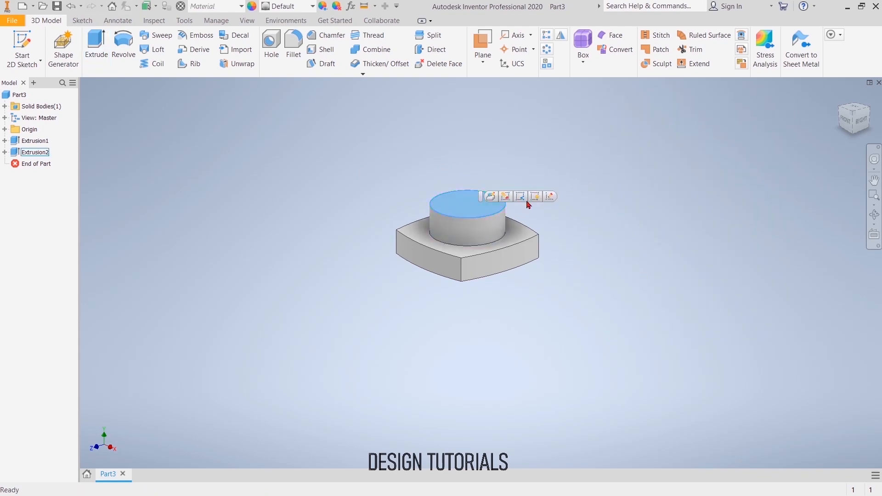
pyautogui.click(553, 199)
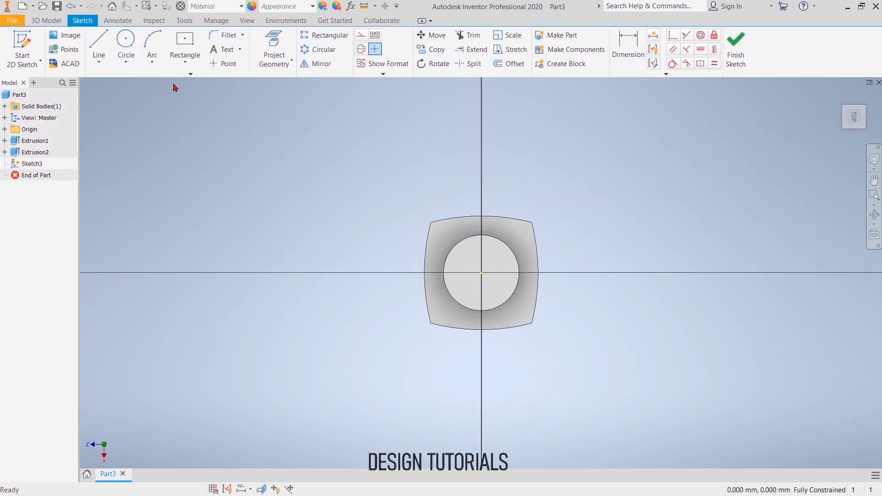
pyautogui.click(190, 73)
pyautogui.click(189, 292)
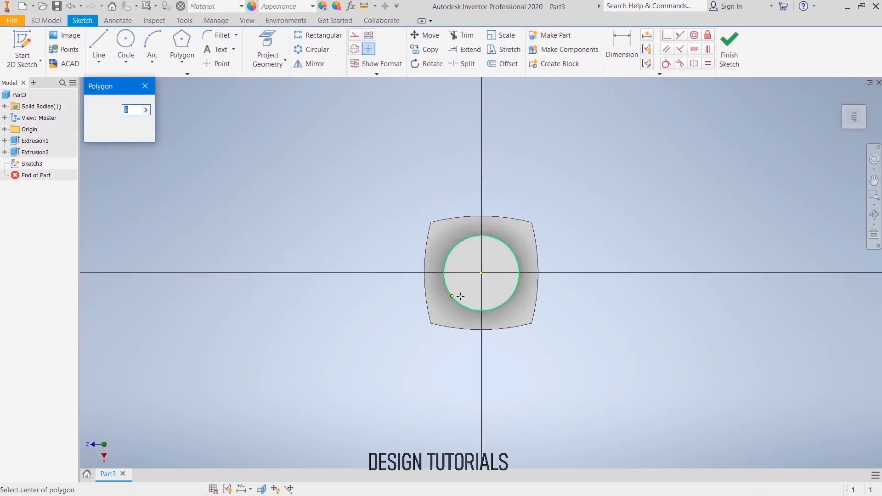
pyautogui.click(482, 273)
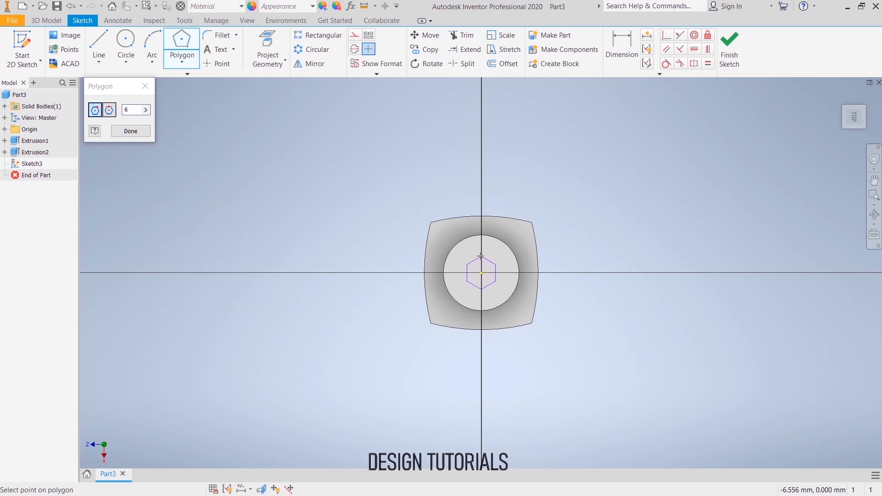
pyautogui.click(481, 248)
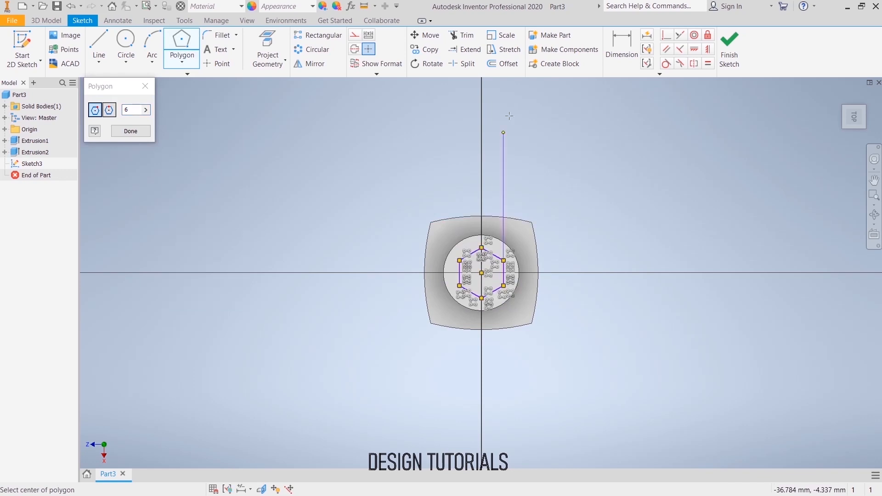
pyautogui.click(622, 46)
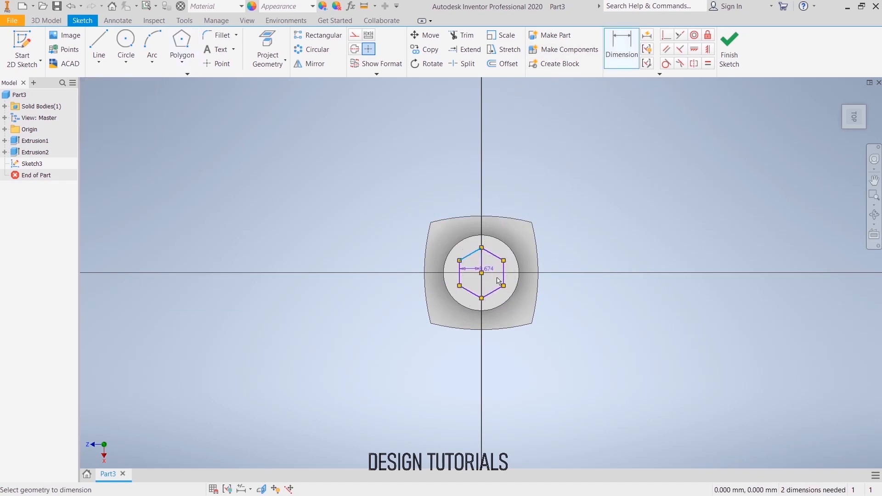
pyautogui.click(501, 292)
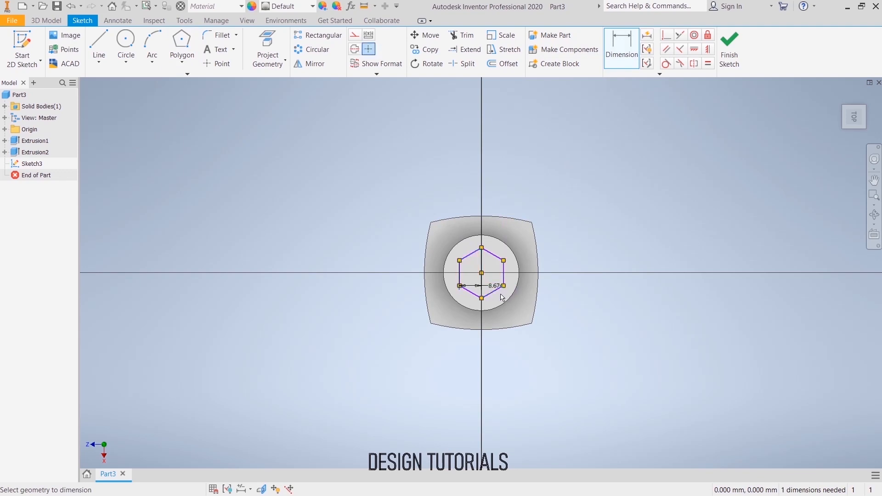
pyautogui.hotkey('ctrl', 'z')
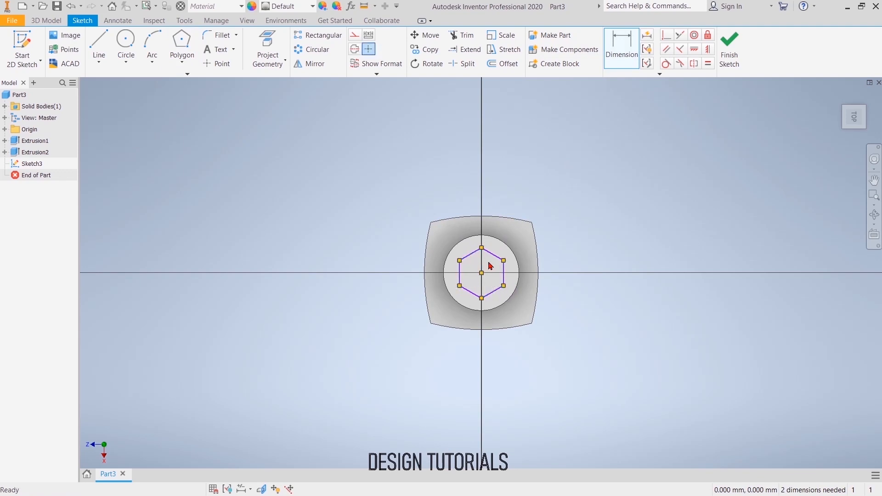
# Step: Dimension the hexagon 20 mm across two opposite flats
pyautogui.press('d')
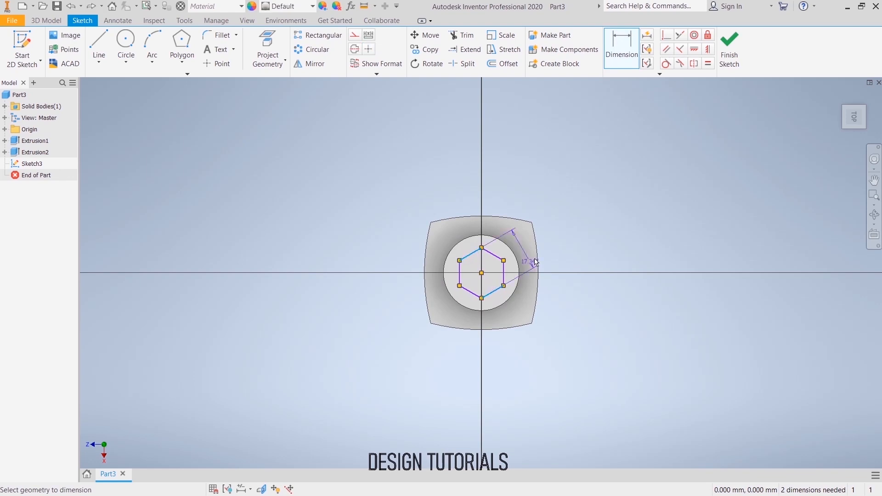
pyautogui.click(571, 221)
pyautogui.write('20')
pyautogui.press('Return')
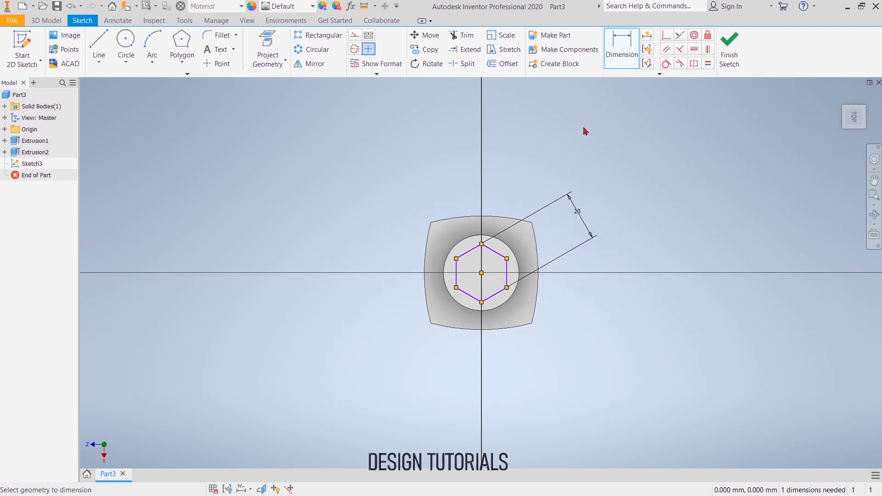
pyautogui.click(699, 52)
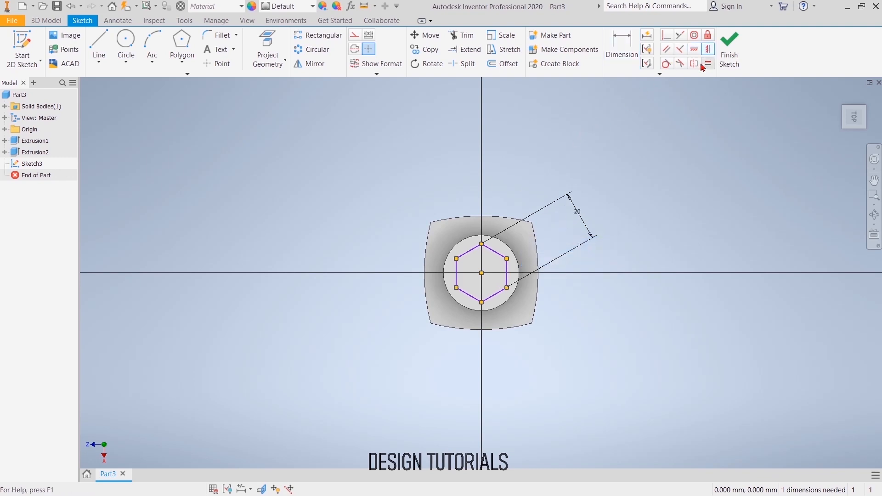
pyautogui.scroll(5, 495, 284)
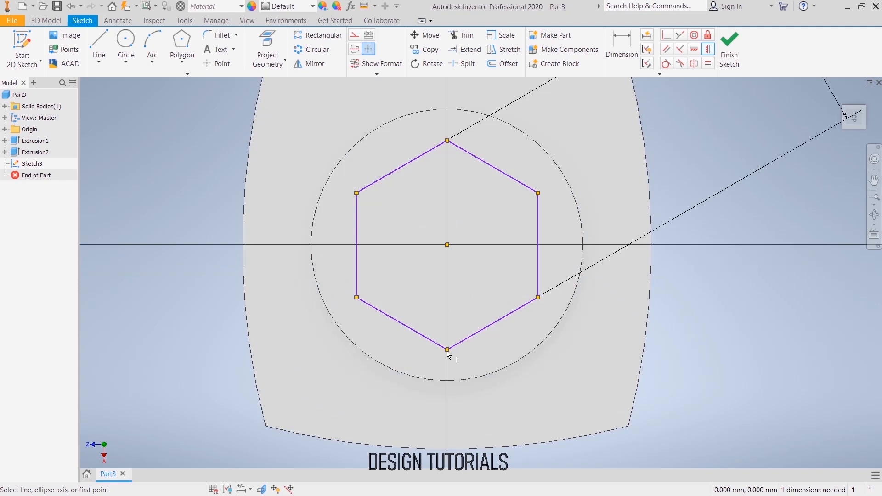
pyautogui.rightClick(719, 156)
pyautogui.click(745, 157)
# Step: Align the hexagon's lower and upper vertices with a horizontal constraint
pyautogui.click(695, 52)
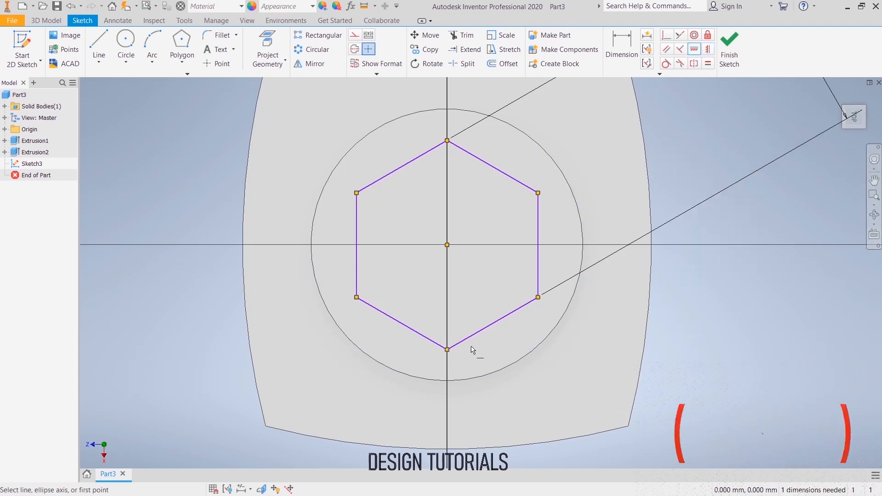
pyautogui.click(448, 350)
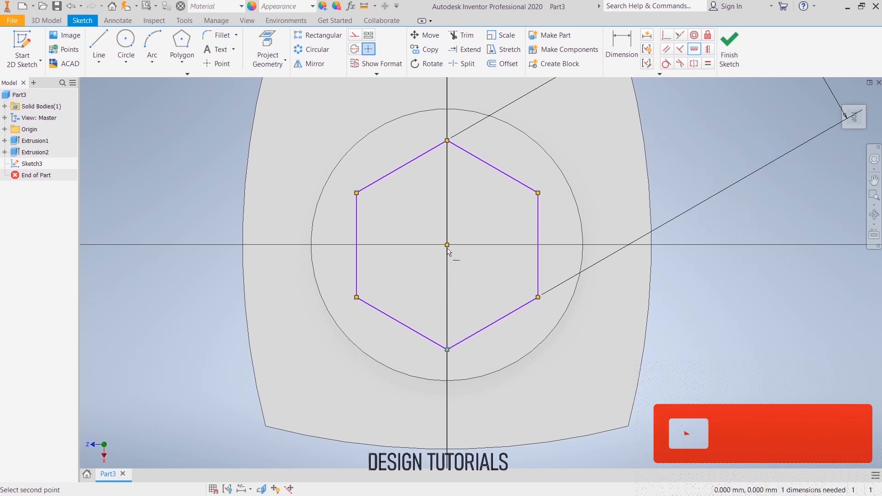
pyautogui.click(448, 141)
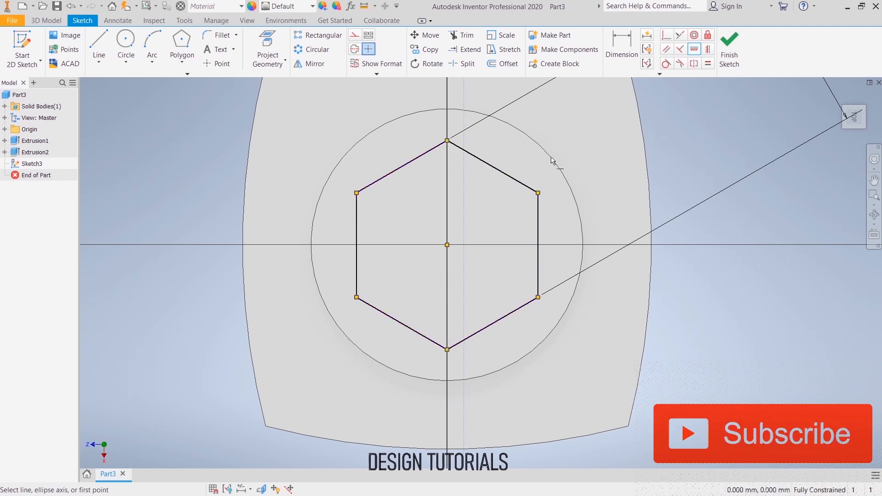
pyautogui.rightClick(697, 128)
# Step: Finish the sketch and extrude the hexagon 14 mm upward from the cylinder's top
pyautogui.click(729, 50)
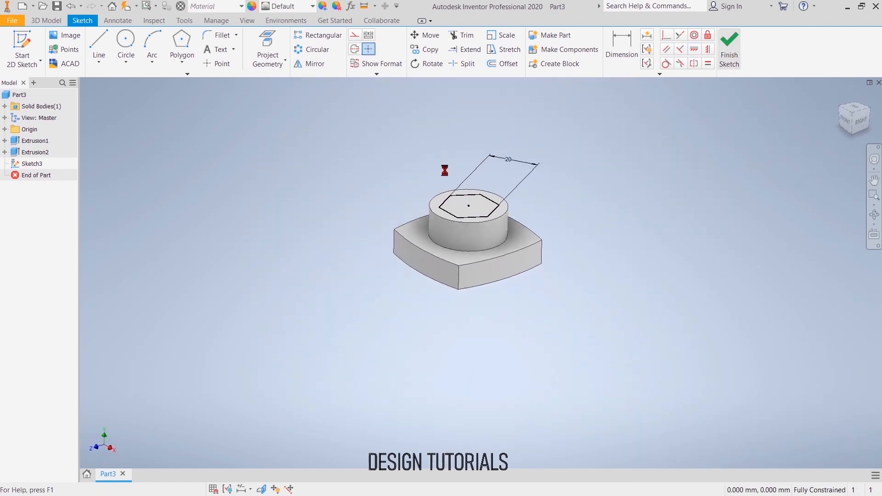
pyautogui.press('e')
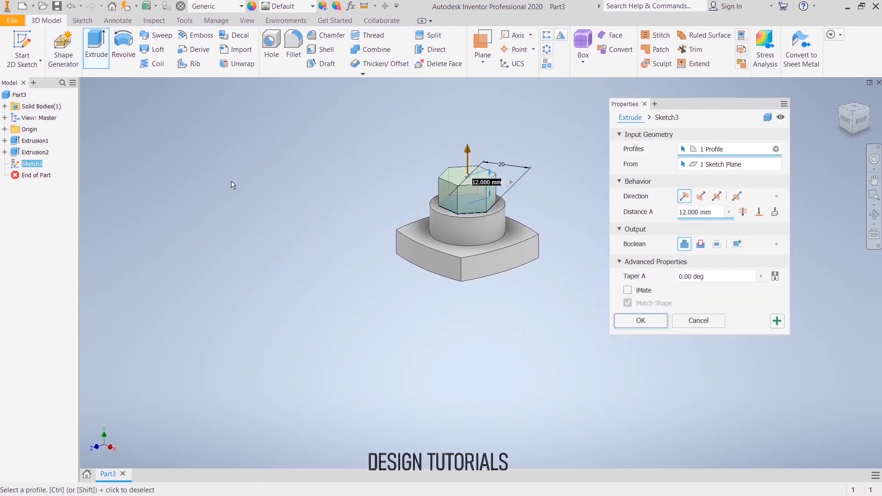
pyautogui.click(716, 215)
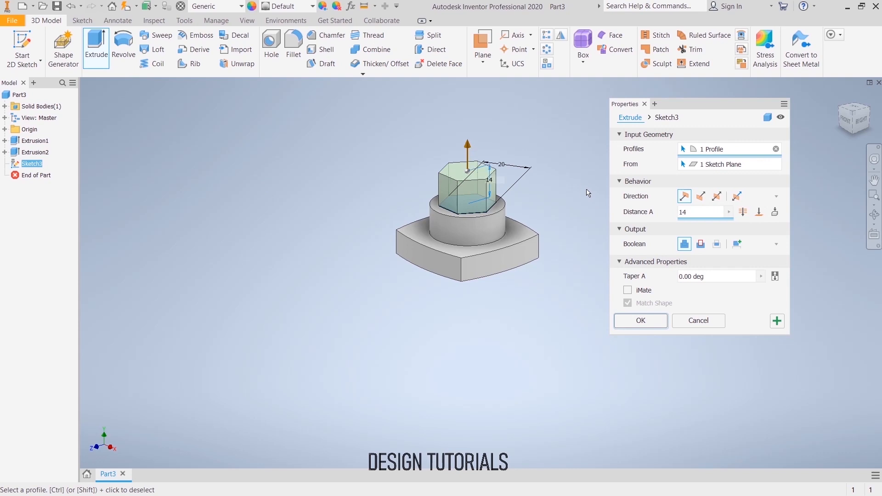
pyautogui.click(641, 321)
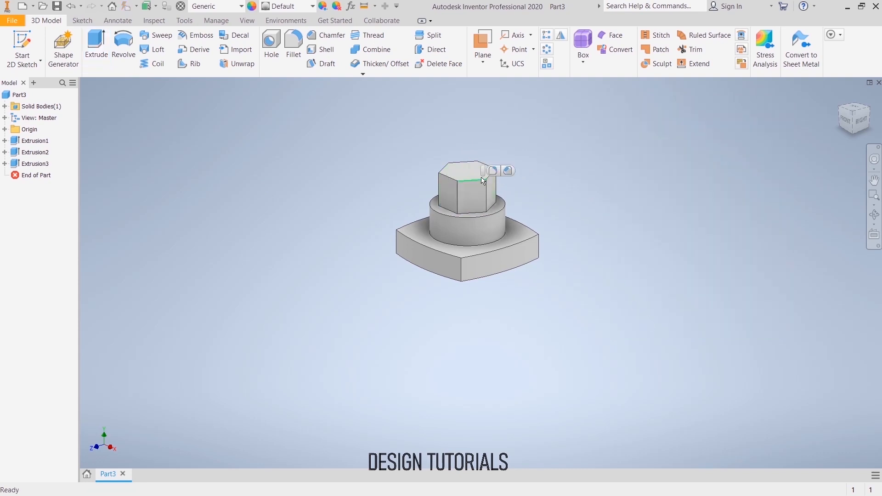
# Step: Sketch two concentric circles centred at the origin on the hexagon's top face, the outer one about 15.7 mm in diameter
pyautogui.click(471, 173)
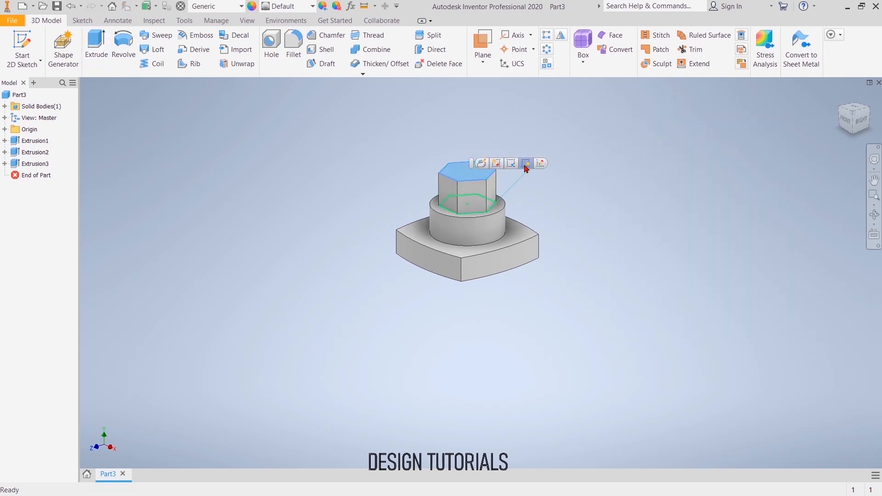
pyautogui.click(545, 166)
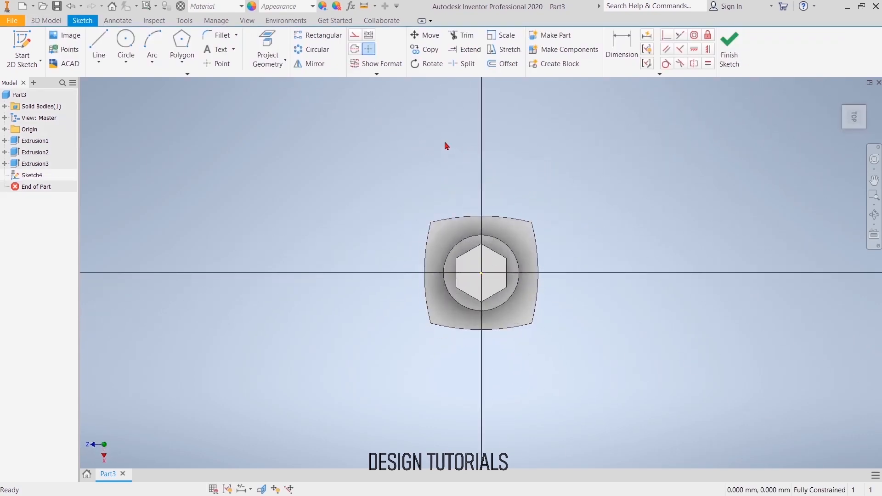
pyautogui.click(125, 41)
pyautogui.click(481, 272)
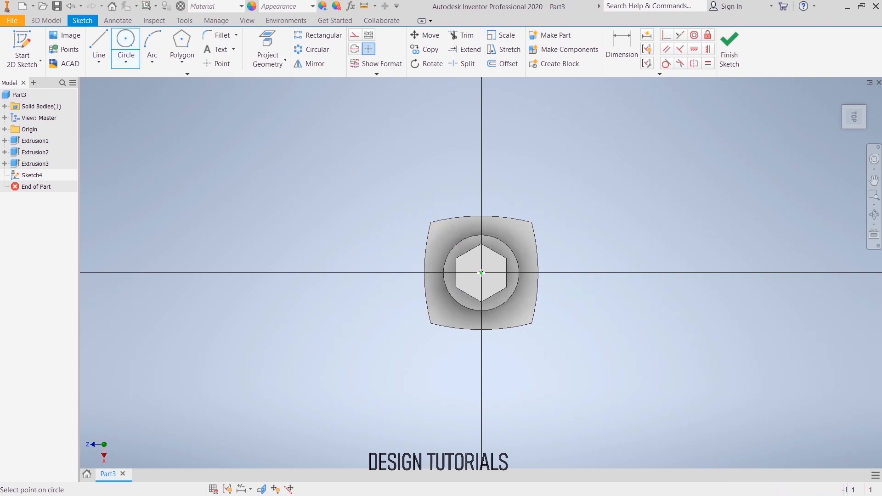
pyautogui.click(481, 253)
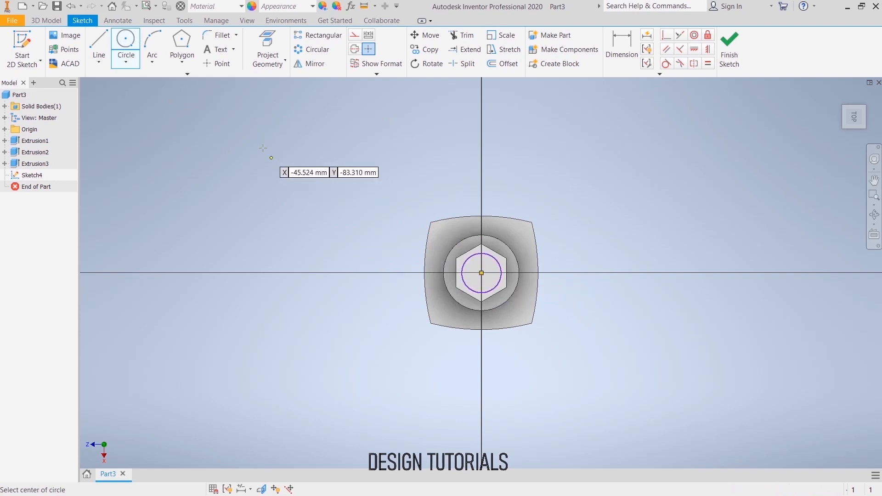
pyautogui.click(482, 273)
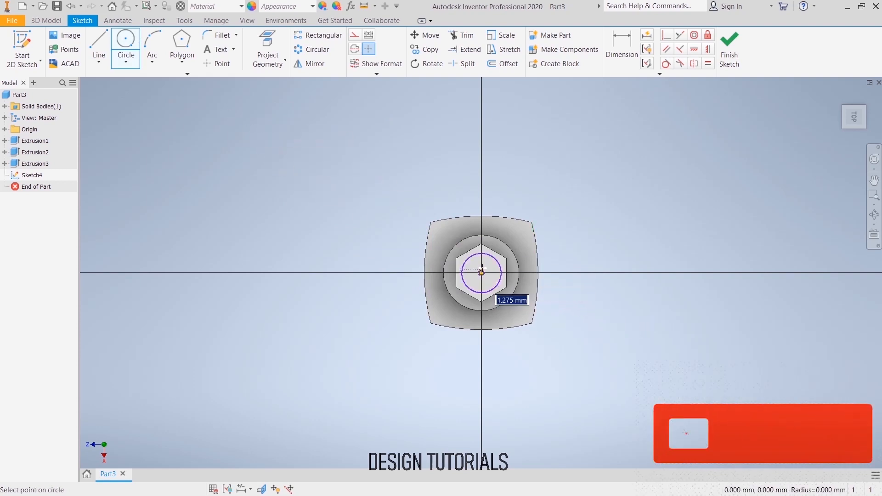
pyautogui.click(481, 259)
# Step: Dimension the outer circle and set its diameter to 16 mm
pyautogui.click(621, 46)
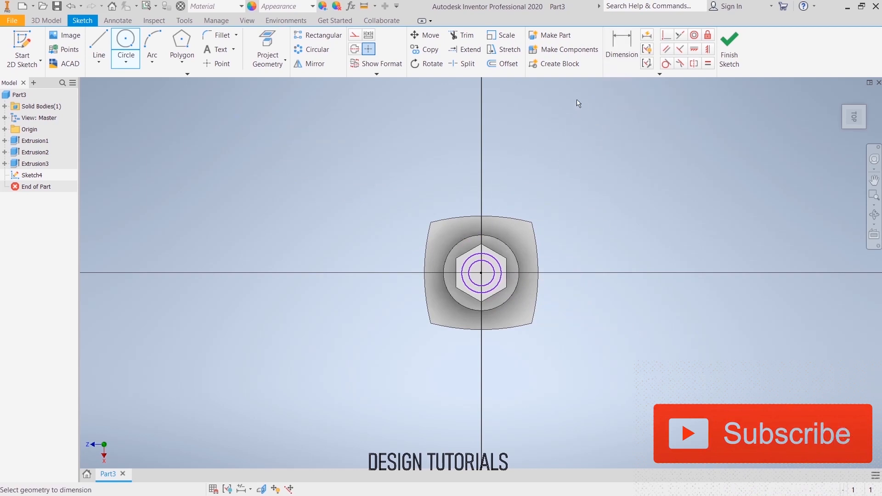
pyautogui.click(553, 197)
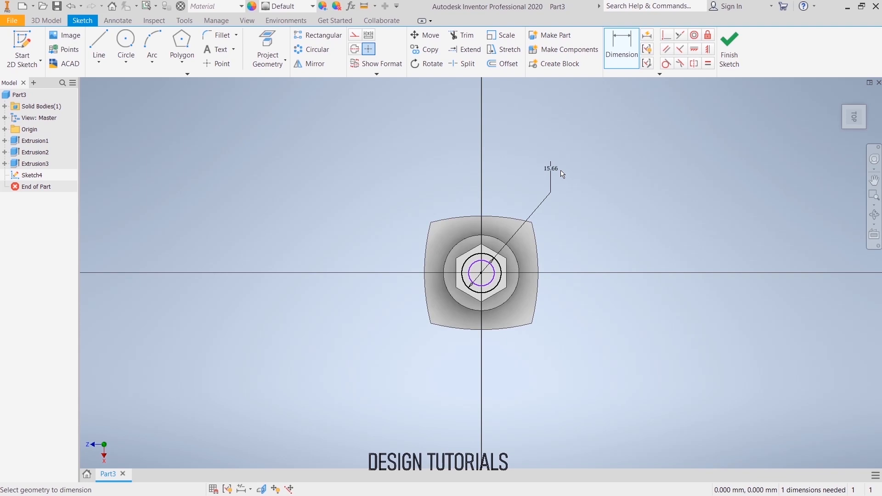
pyautogui.click(552, 172)
pyautogui.write('16')
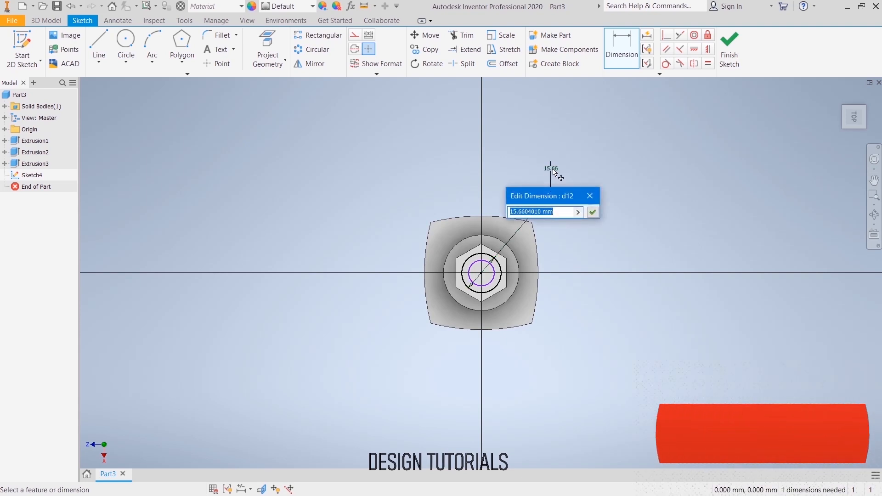
pyautogui.press('Return')
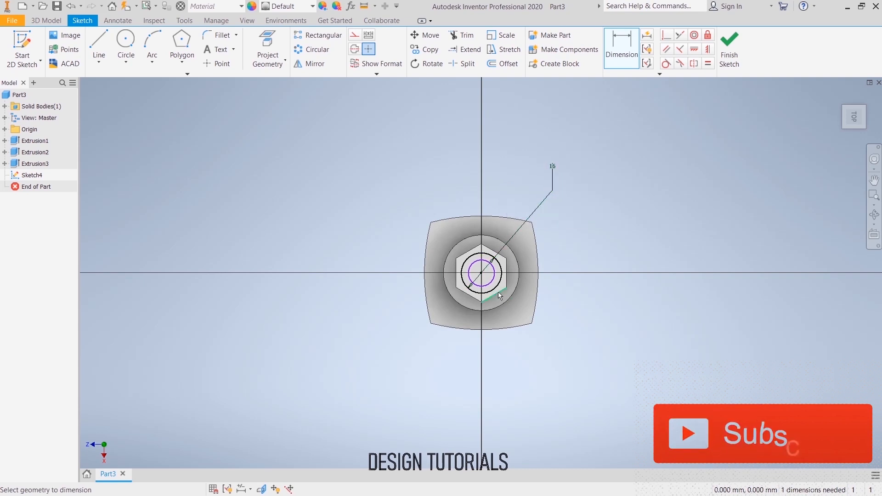
# Step: Dimension the inner circle, set its diameter to 12 mm and finish the sketch
pyautogui.click(497, 277)
pyautogui.click(562, 190)
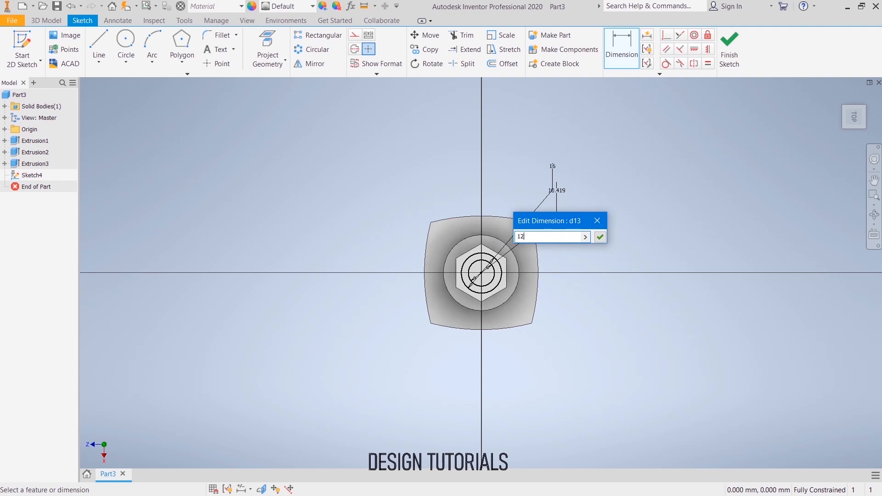
pyautogui.press('Return')
pyautogui.click(729, 49)
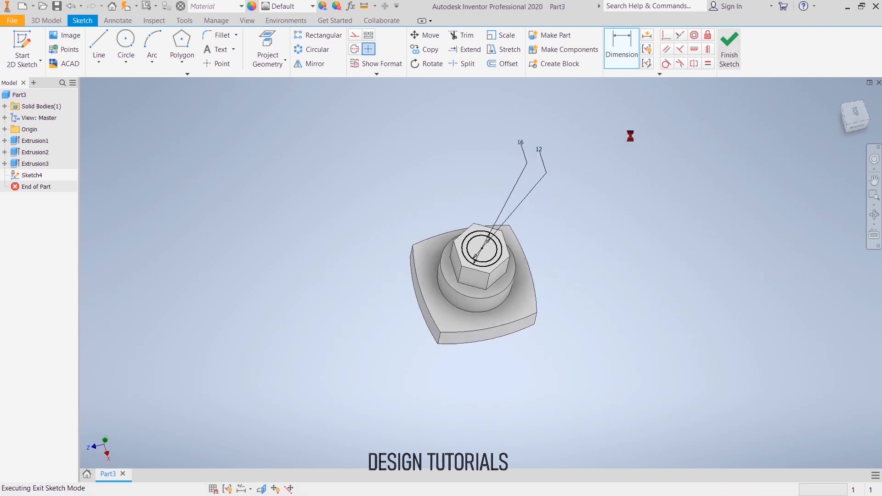
# Step: Set up a 12 mm upward extrusion of the ring between the two circles on the hexagon's top face
pyautogui.click(99, 45)
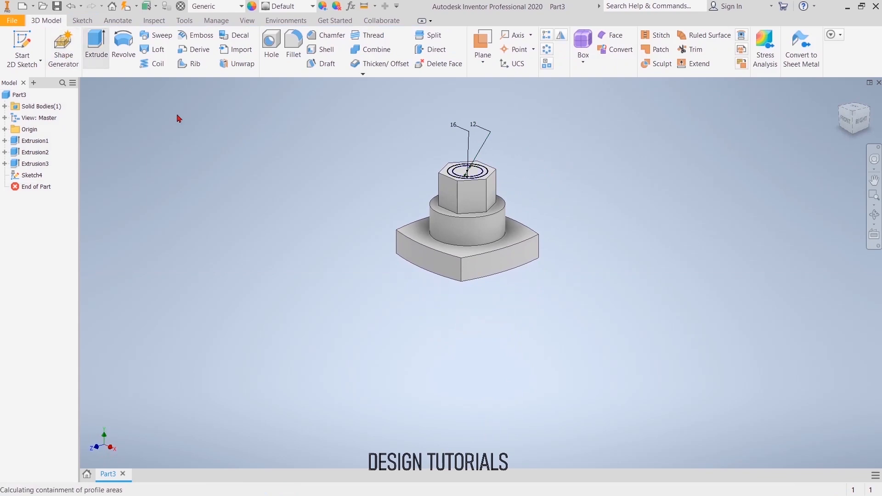
pyautogui.scroll(5, 440, 171)
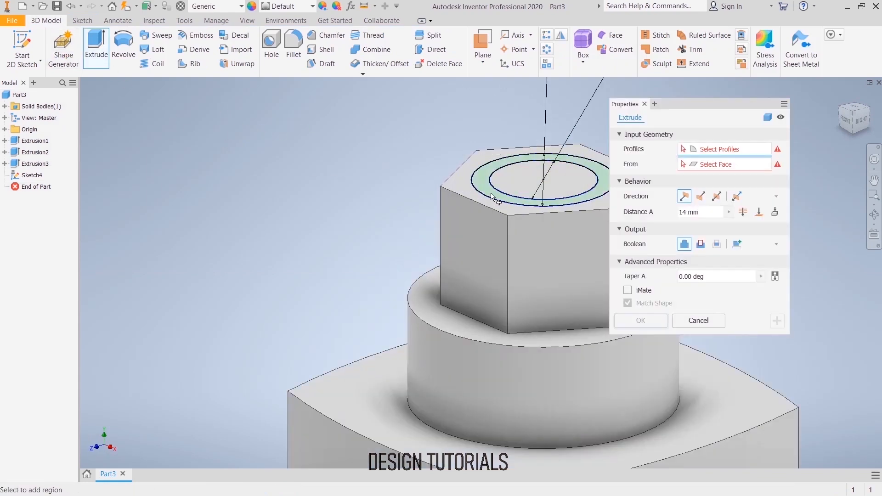
pyautogui.click(492, 198)
pyautogui.click(718, 213)
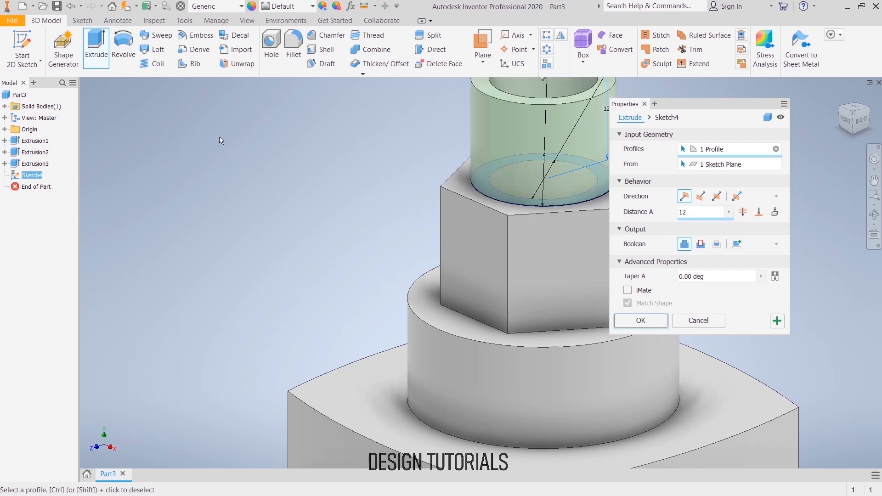
# Step: Open Calculator, add up the section heights 10 + 12 + 14 + 12, and close it
pyautogui.press('super')
pyautogui.write('CA')
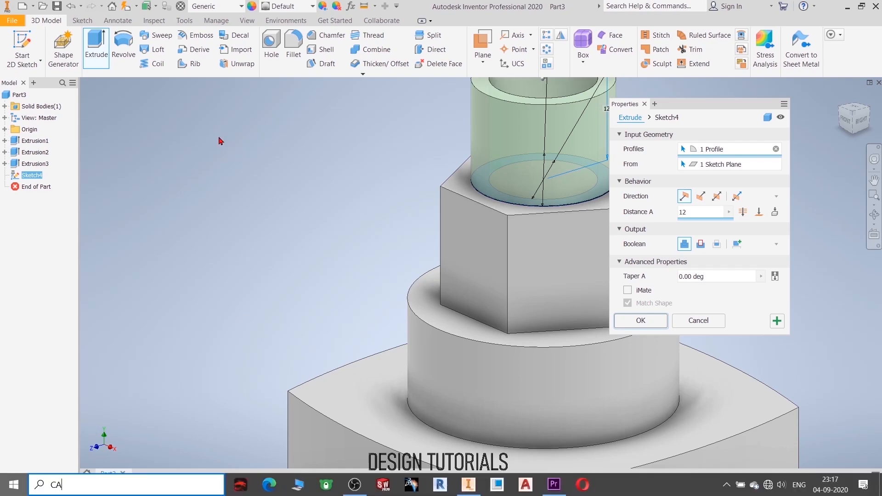
pyautogui.write('L')
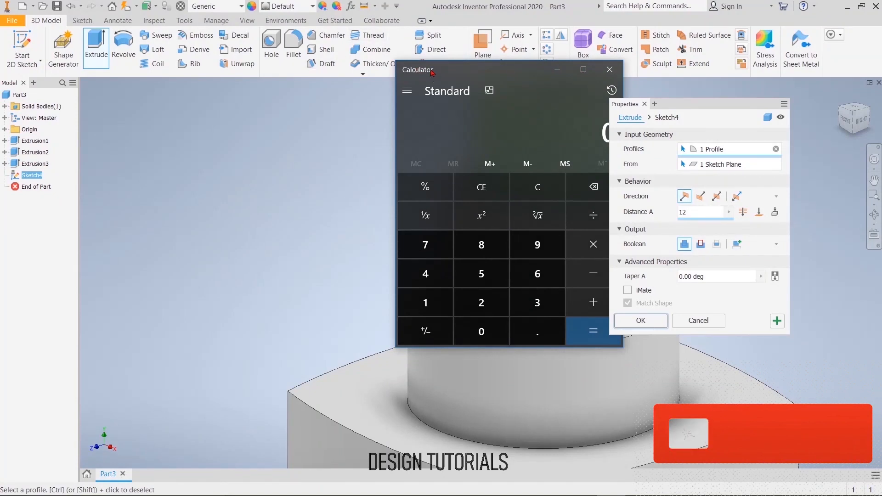
pyautogui.moveTo(440, 70); pyautogui.dragTo(296, 113)
pyautogui.write('10 + 12 ')
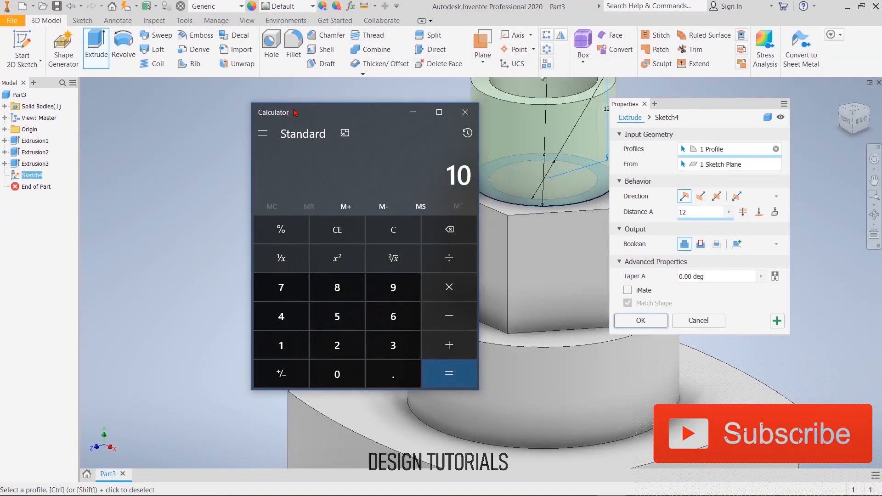
pyautogui.write('+ 14 + 12 =')
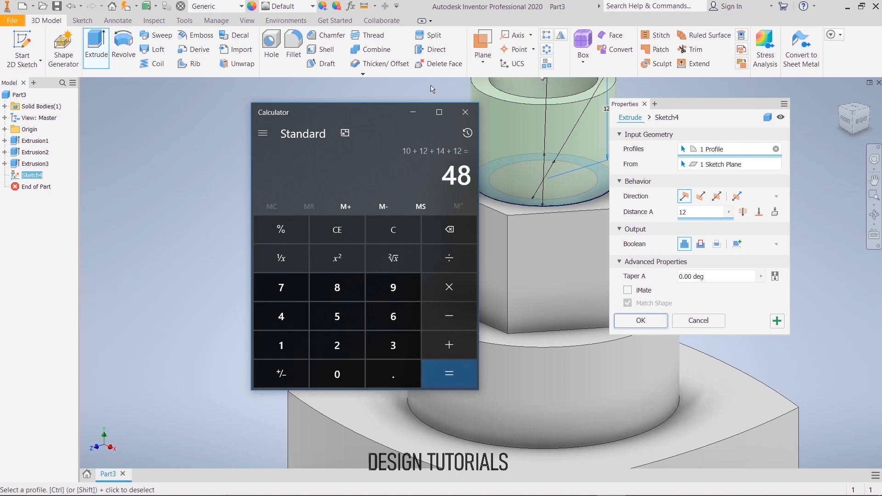
pyautogui.click(465, 112)
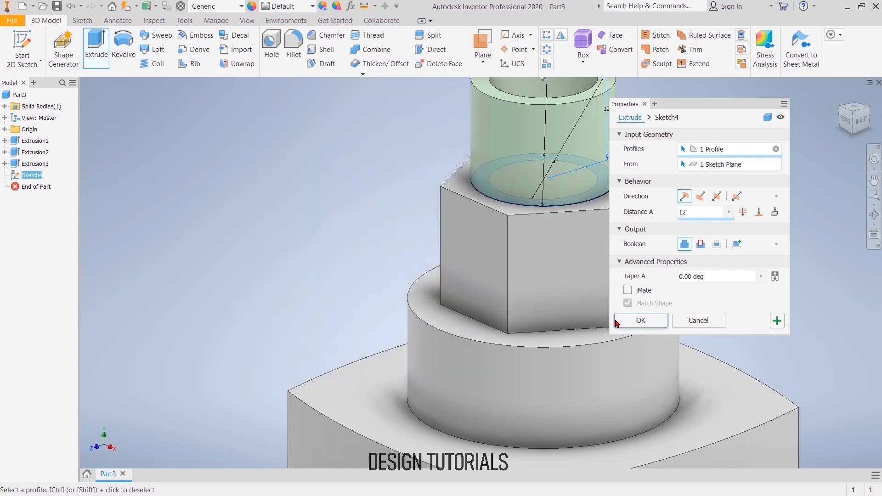
# Step: Create the 12 mm ring extrusion on top of the hexagon
pyautogui.click(633, 319)
pyautogui.scroll(3, 338, 200)
pyautogui.moveTo(346, 205); pyautogui.dragTo(247, 205, button='middle')
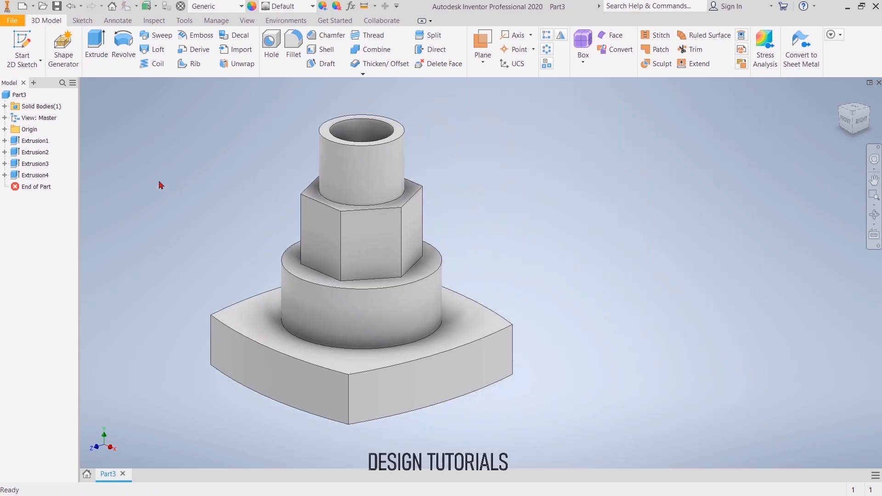
pyautogui.click(5, 129)
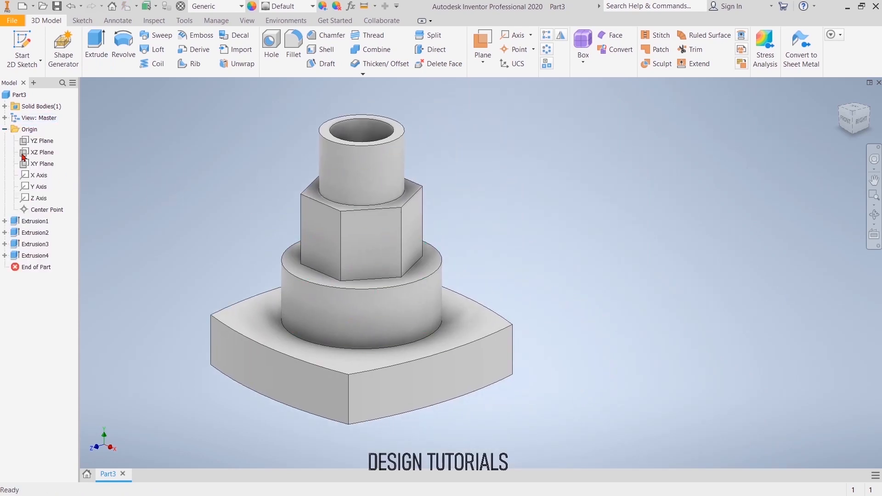
pyautogui.click(42, 142)
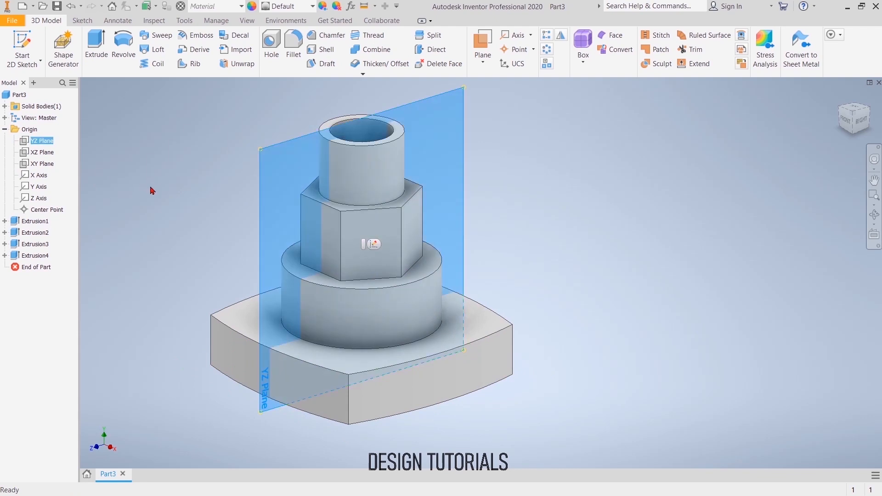
pyautogui.click(49, 165)
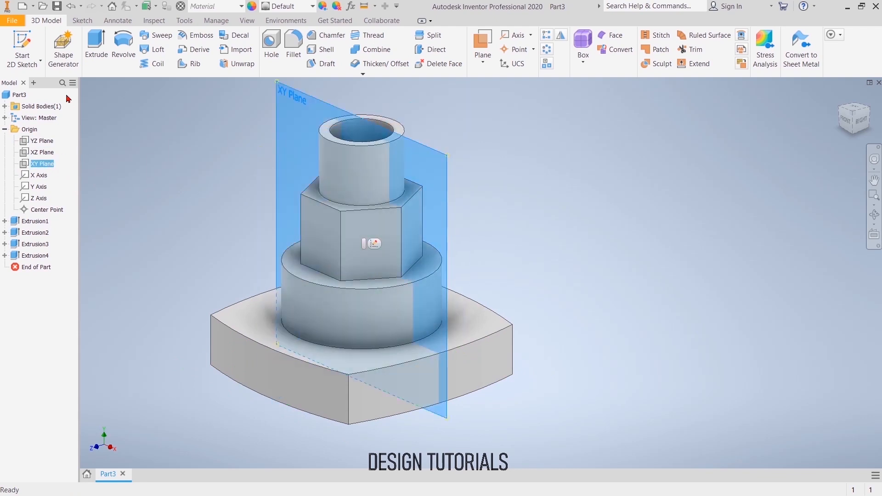
pyautogui.click(20, 43)
pyautogui.moveTo(603, 324); pyautogui.dragTo(554, 364, button='middle')
pyautogui.moveTo(666, 300); pyautogui.dragTo(526, 306, button='middle')
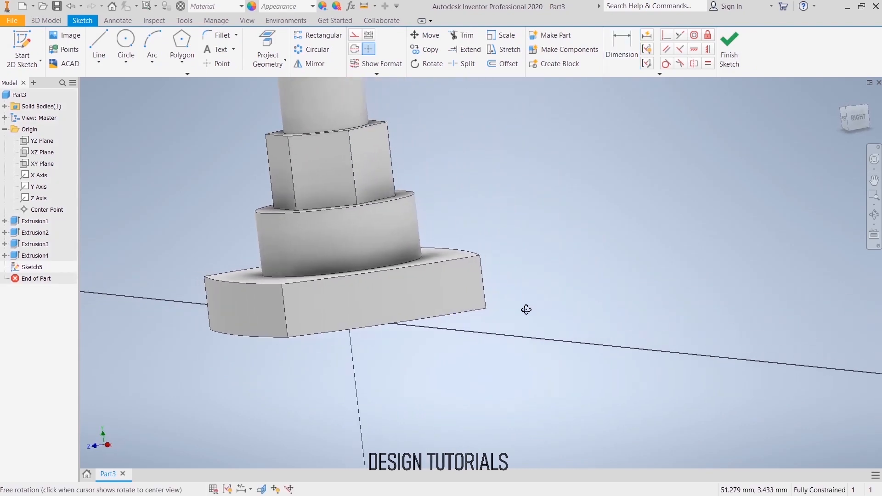
pyautogui.press('F6')
pyautogui.click(729, 45)
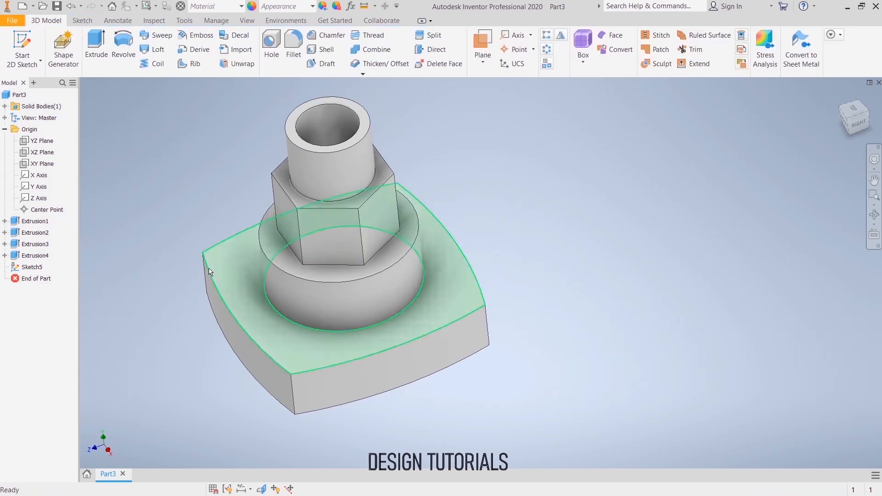
pyautogui.rightClick(30, 270)
pyautogui.click(58, 300)
# Step: Start a sketch on the YZ plane and slice the graphics at the sketch plane
pyautogui.click(27, 154)
pyautogui.click(37, 141)
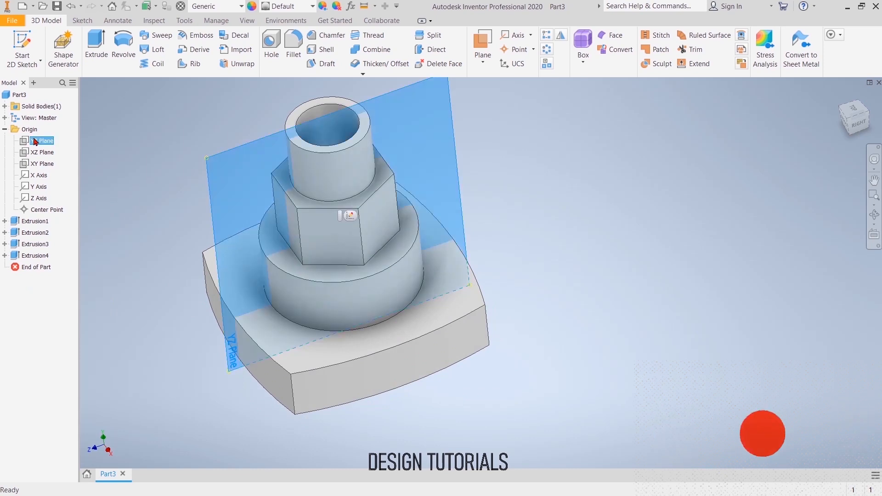
pyautogui.click(25, 57)
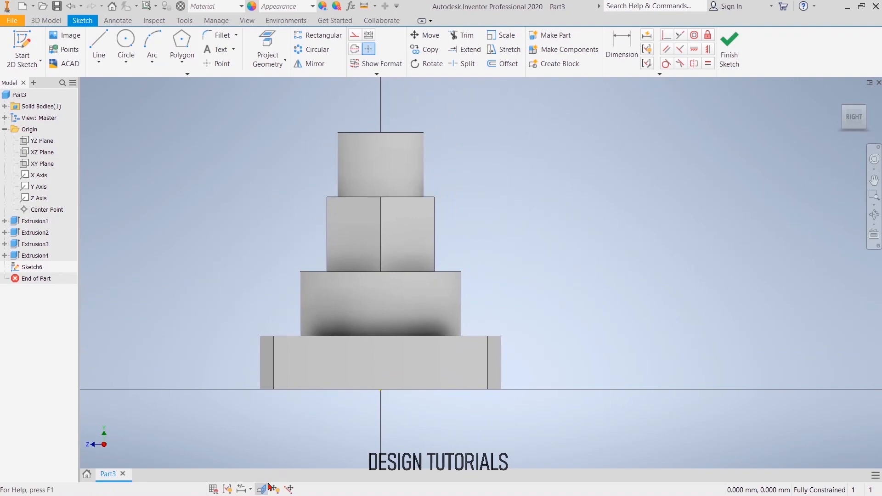
pyautogui.press('F7')
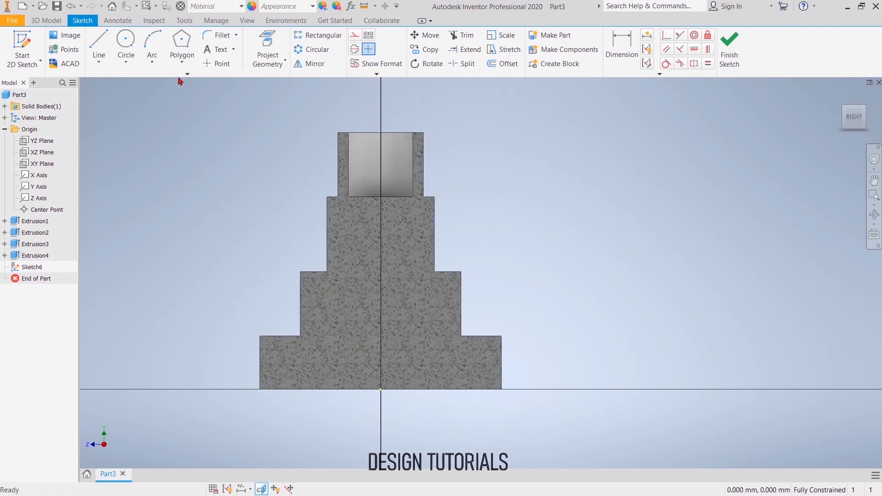
# Step: Draw a base line about 38 mm long from the origin, a sloped line to the hexagon's side near its top, and a vertical line down to the base
pyautogui.click(99, 45)
pyautogui.click(381, 390)
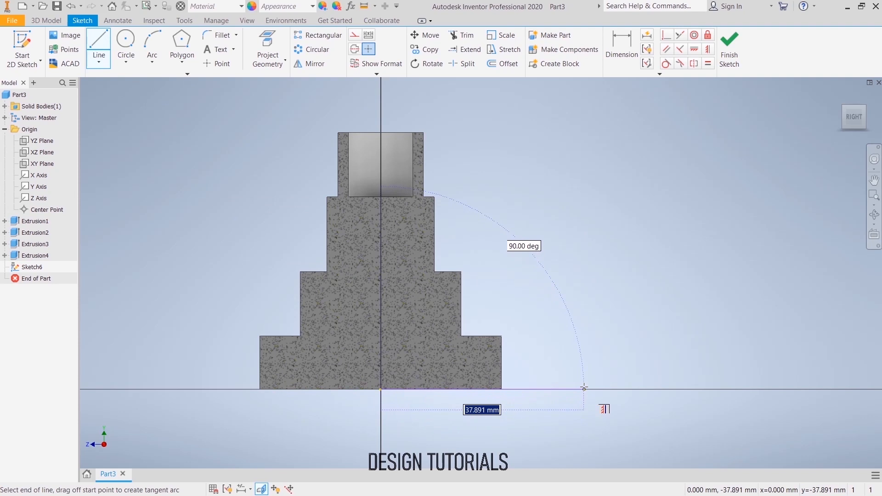
pyautogui.click(583, 389)
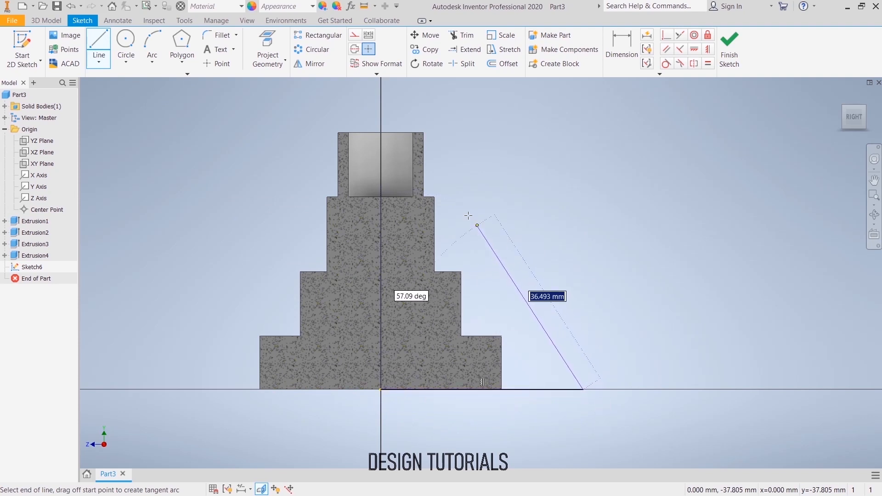
pyautogui.doubleClick(434, 204)
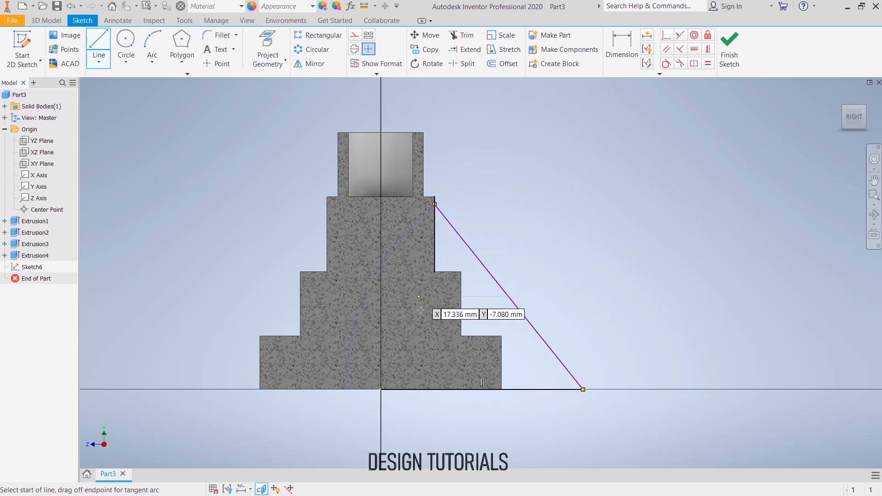
pyautogui.click(435, 203)
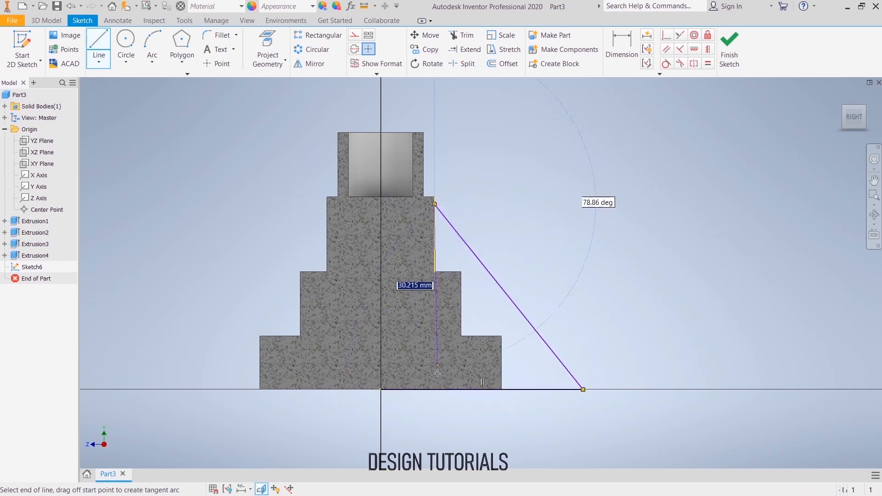
pyautogui.rightClick(593, 224)
pyautogui.click(640, 229)
# Step: Trim the base line's portion between the origin and the vertical line to leave a closed triangle
pyautogui.click(472, 39)
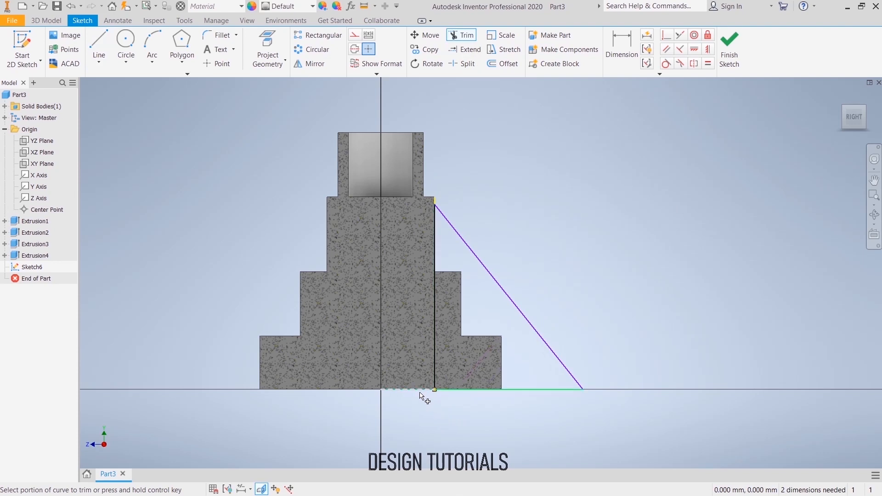
pyautogui.rightClick(625, 279)
pyautogui.click(659, 272)
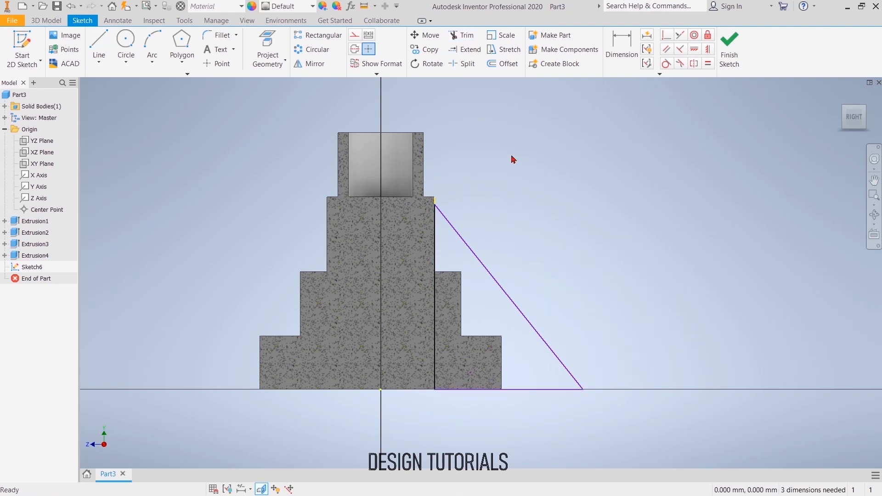
# Step: Dimension the horizontal distance from the origin to the triangle's outer corner and set it to 37.5 mm
pyautogui.press('d')
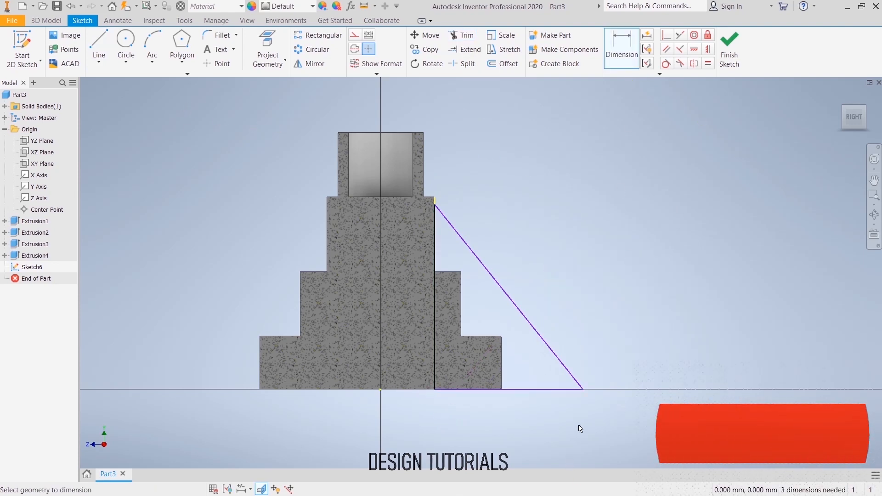
pyautogui.click(583, 391)
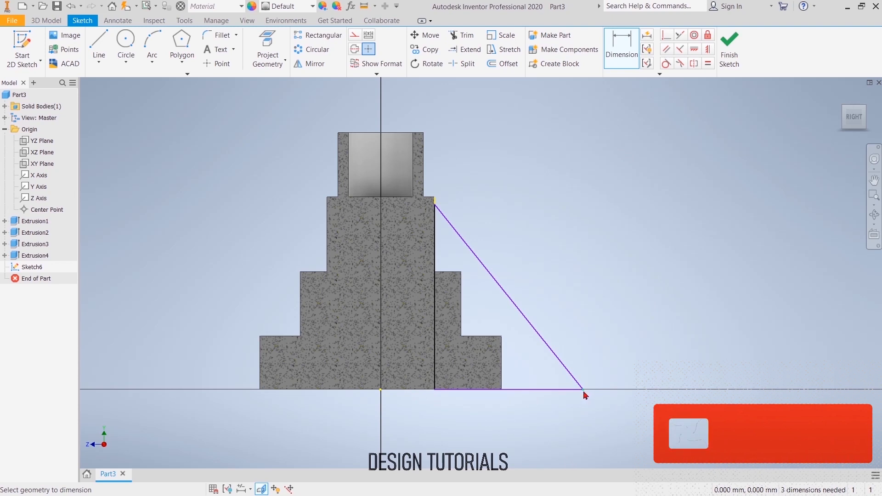
pyautogui.click(380, 390)
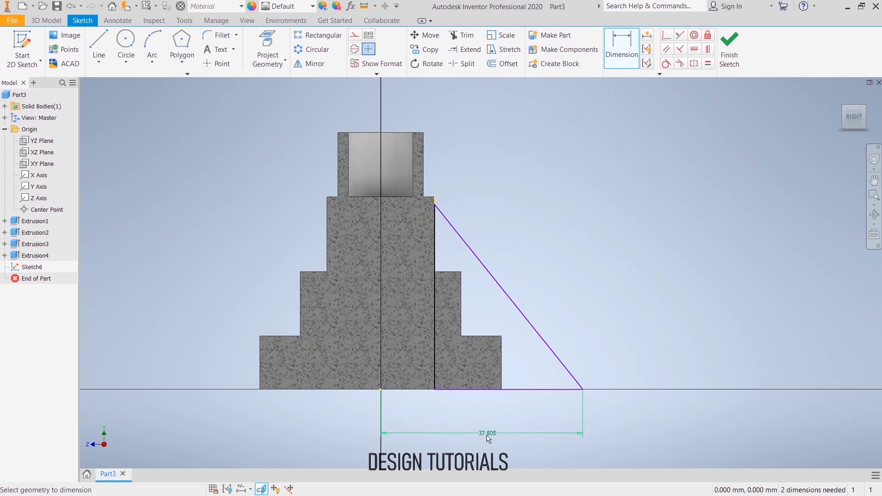
pyautogui.click(490, 434)
pyautogui.write('37.5')
pyautogui.press('Return')
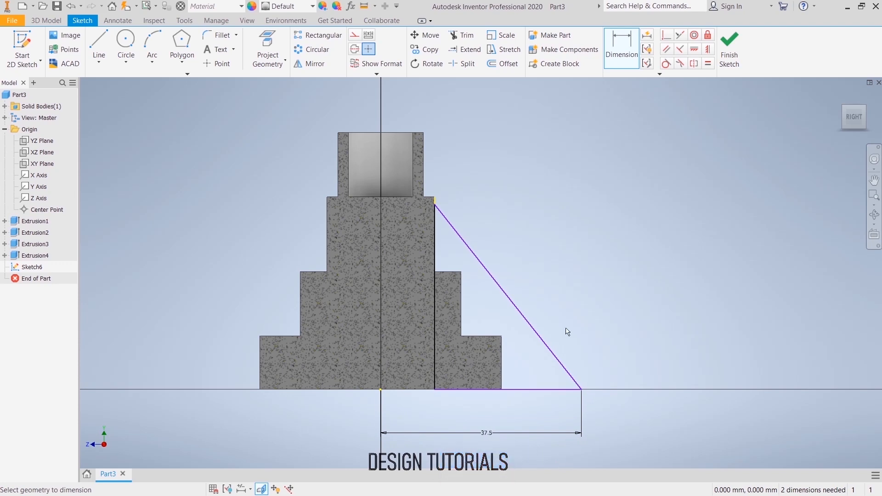
pyautogui.rightClick(538, 240)
pyautogui.click(582, 242)
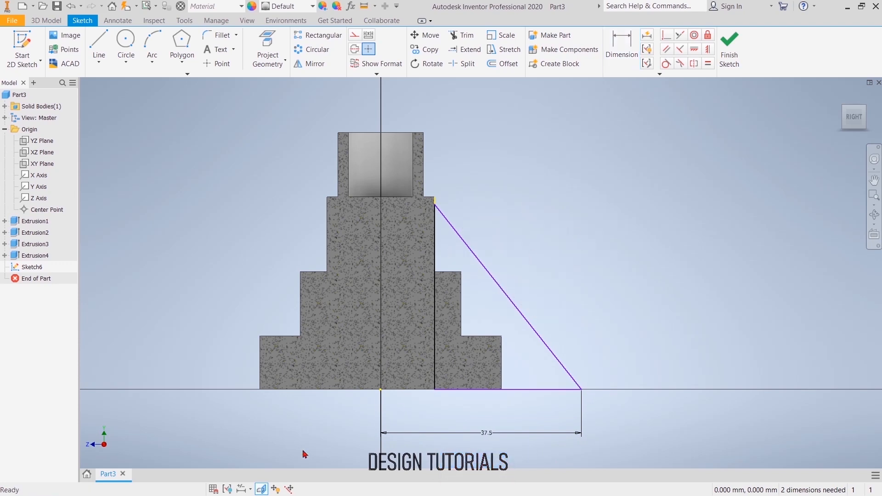
# Step: Turn off the graphics slice, finish the sketch and extrude the triangle asymmetrically as a joined rib, 4 mm in each direction
pyautogui.click(262, 489)
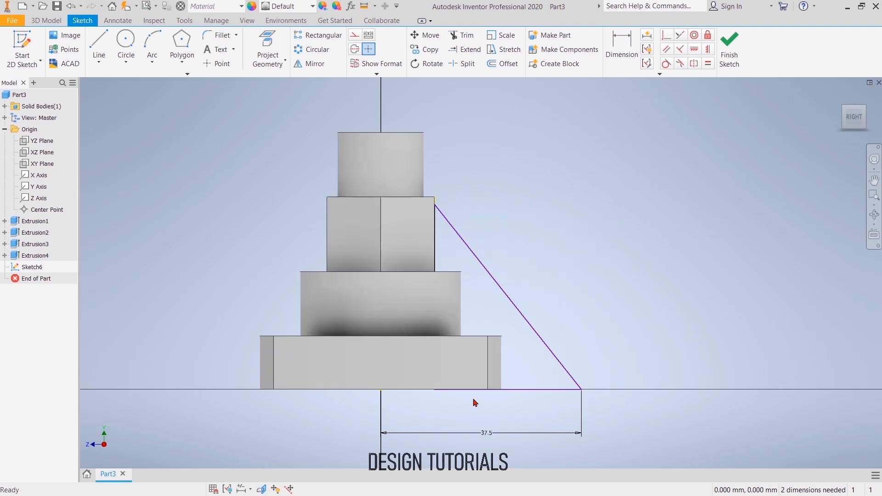
pyautogui.click(730, 50)
pyautogui.click(95, 45)
pyautogui.keyDown('shift'); pyautogui.moveTo(540, 158); pyautogui.dragTo(447, 165, button='middle'); pyautogui.keyUp('shift')
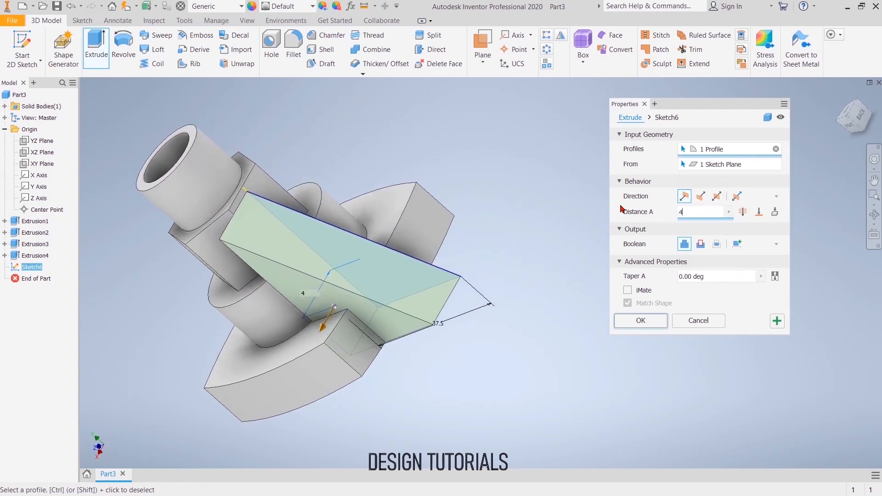
pyautogui.write('4')
pyautogui.click(718, 196)
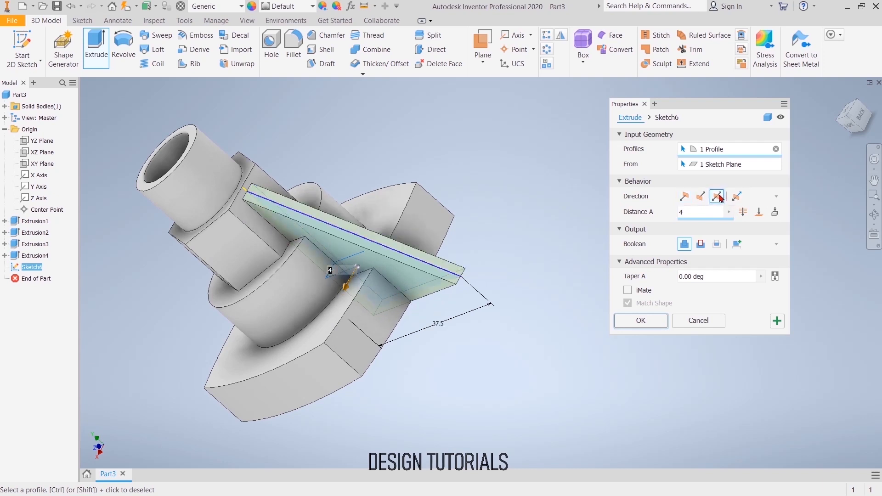
pyautogui.click(738, 198)
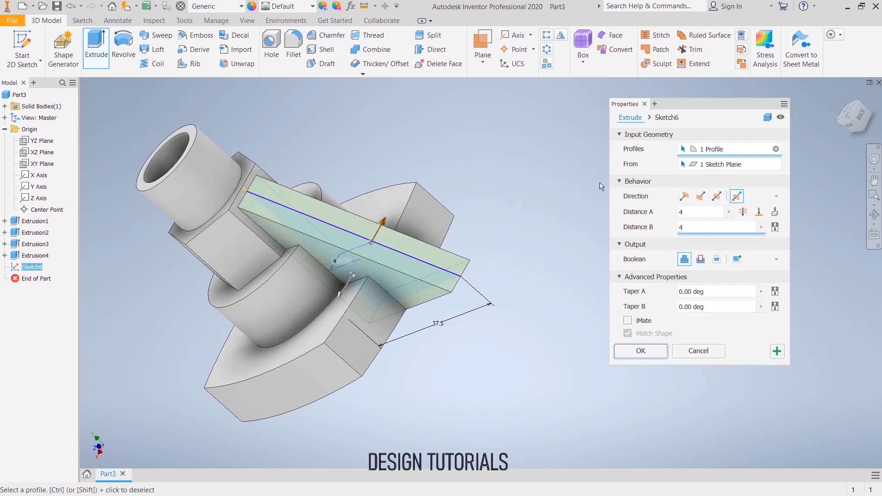
pyautogui.click(641, 351)
pyautogui.keyDown('shift'); pyautogui.moveTo(573, 289); pyautogui.dragTo(607, 244, button='middle'); pyautogui.keyUp('shift')
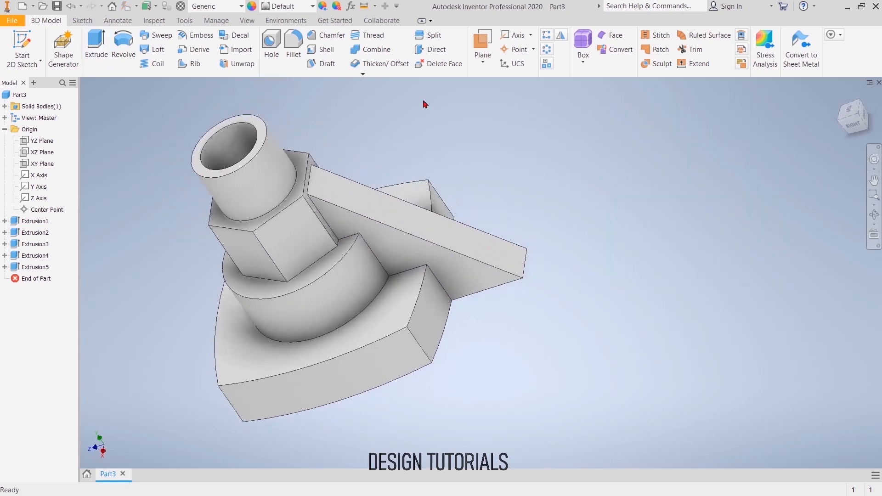
# Step: Fillet both long edges of the triangular rib's sloped face with a 4 mm radius
pyautogui.click(293, 47)
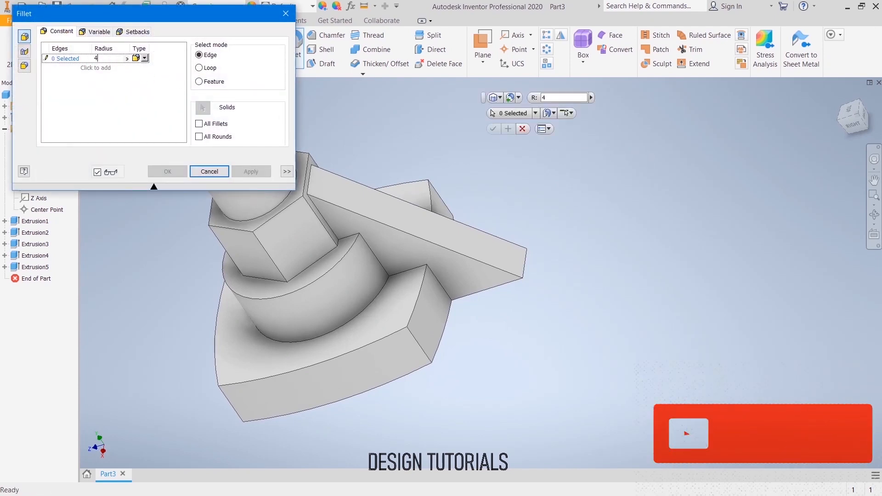
pyautogui.click(519, 277)
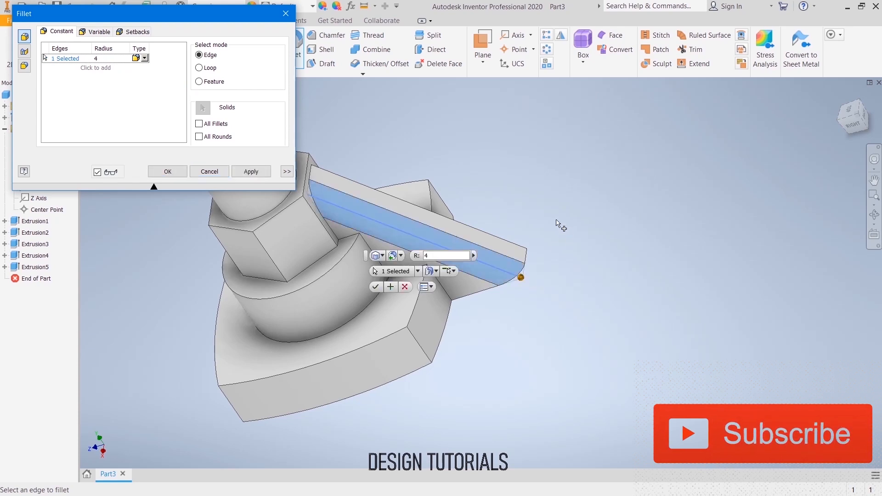
pyautogui.keyDown('shift'); pyautogui.moveTo(553, 221); pyautogui.dragTo(540, 271, button='middle'); pyautogui.keyUp('shift')
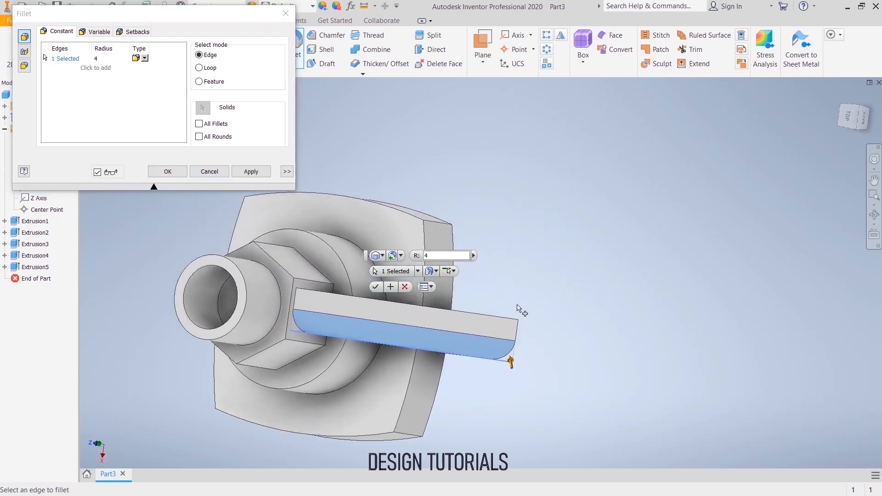
pyautogui.click(515, 320)
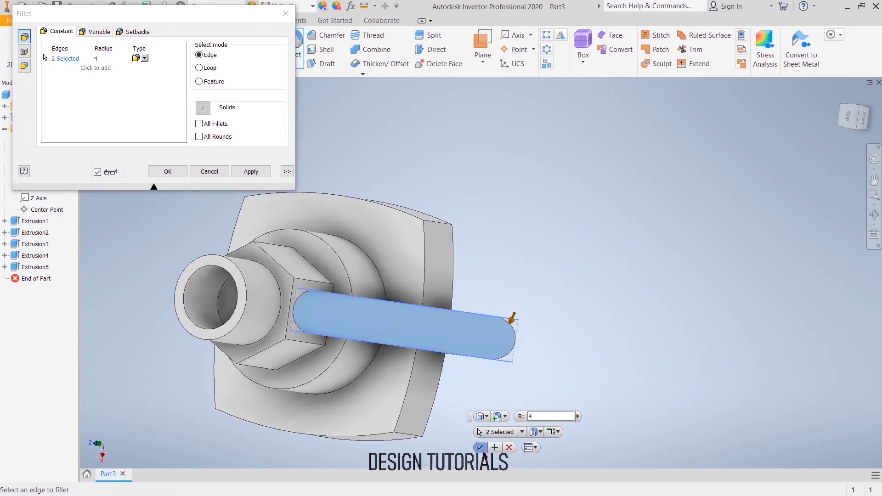
pyautogui.click(480, 448)
# Step: Sketch a point on the base's top face at the midpoint of the curved edge opposite the rib, and finish the sketch
pyautogui.keyDown('shift'); pyautogui.moveTo(508, 416); pyautogui.dragTo(592, 380, button='middle'); pyautogui.keyUp('shift')
pyautogui.press('s')
pyautogui.click(354, 220)
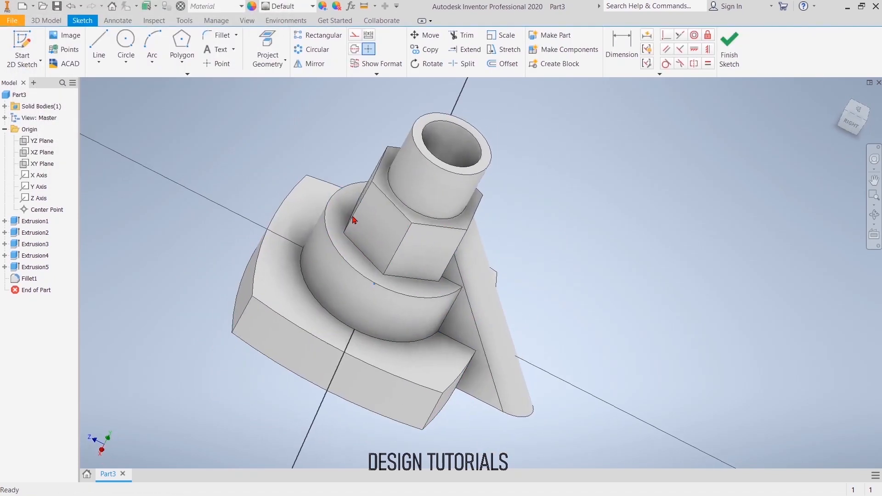
pyautogui.click(217, 64)
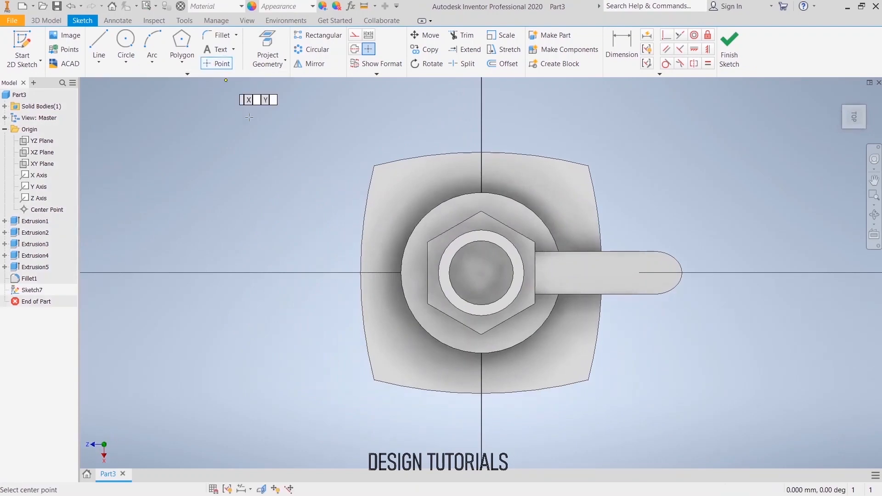
pyautogui.click(361, 272)
pyautogui.rightClick(255, 174)
pyautogui.click(296, 178)
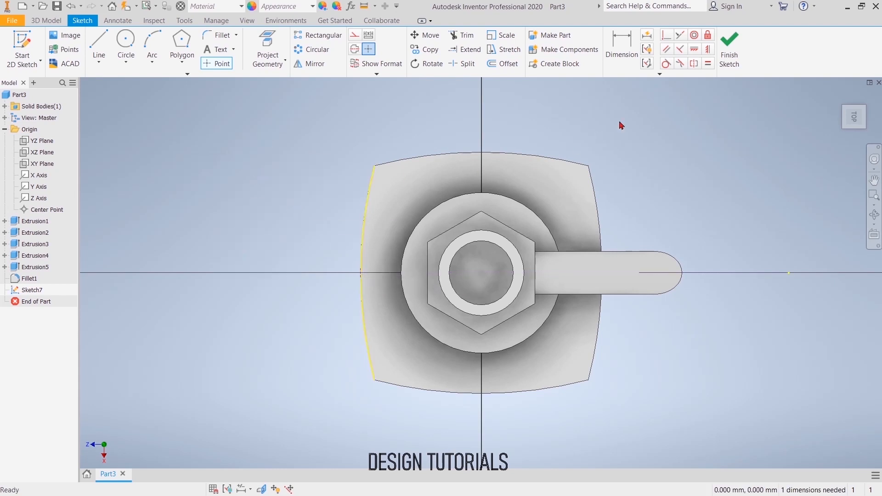
pyautogui.click(729, 59)
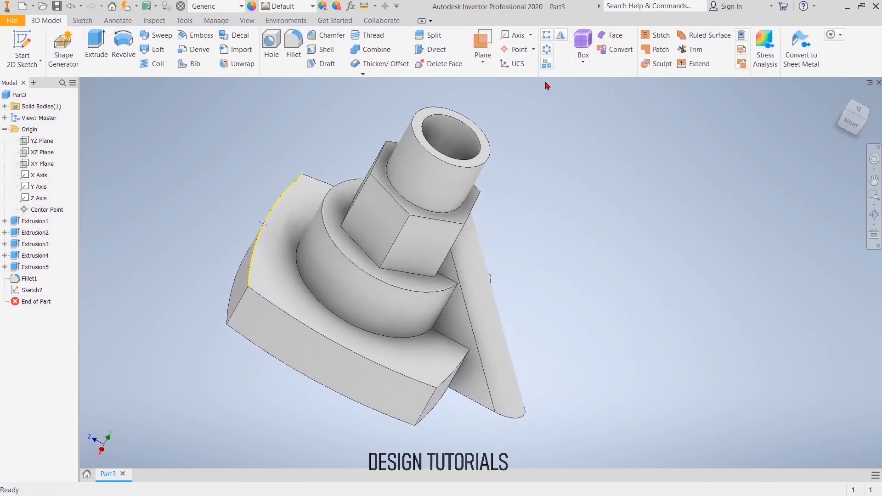
# Step: Create a work plane parallel to the XY plane through the sketched edge midpoint
pyautogui.click(483, 57)
pyautogui.click(509, 131)
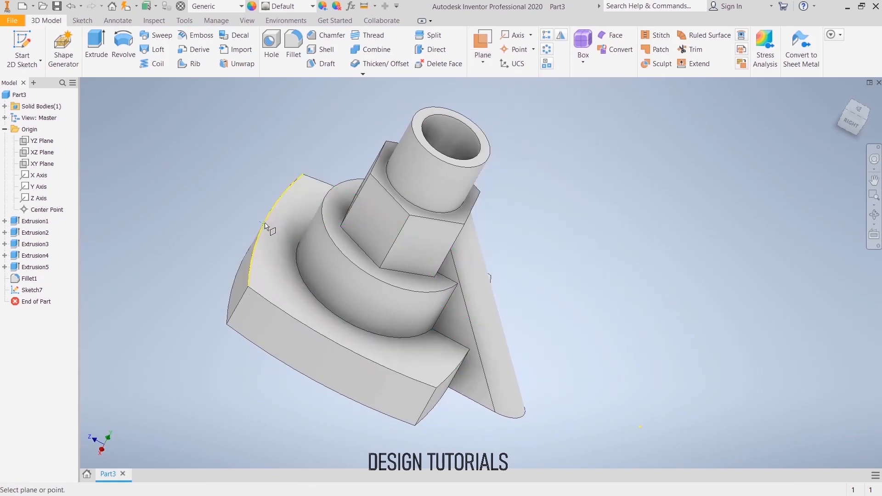
pyautogui.click(37, 166)
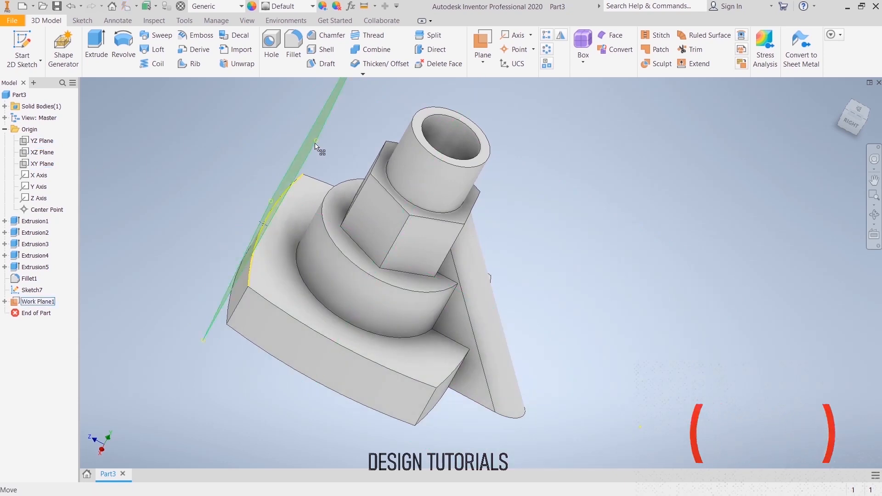
# Step: Start a sketch on the new work plane and draw a 6 mm radius circle over the cylinder, just above the base
pyautogui.scroll(-3, 250, 163)
pyautogui.moveTo(249, 167); pyautogui.dragTo(273, 176, button='middle')
pyautogui.click(360, 129)
pyautogui.click(369, 119)
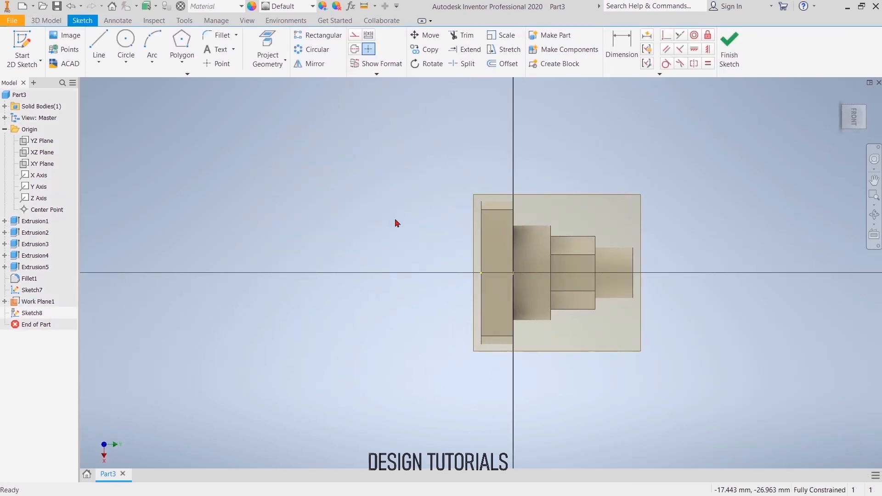
pyautogui.scroll(3, 396, 222)
pyautogui.moveTo(395, 222); pyautogui.dragTo(131, 205, button='middle')
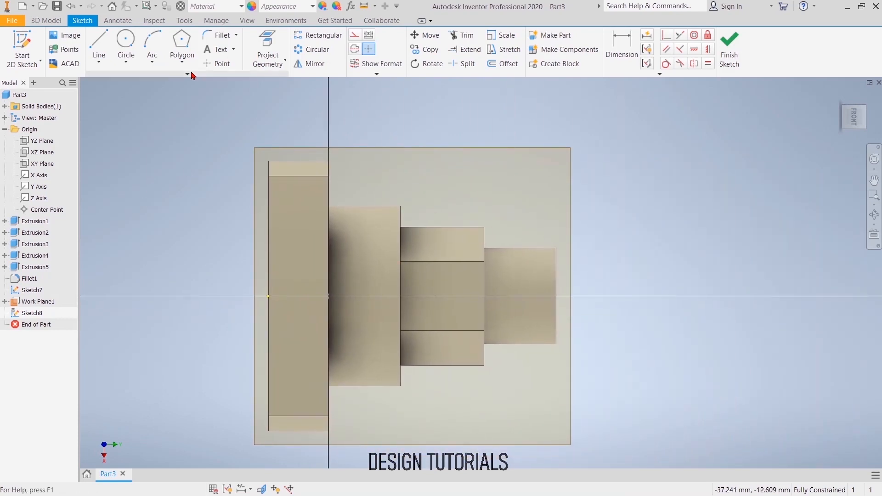
pyautogui.click(125, 44)
pyautogui.click(363, 296)
pyautogui.write('6')
pyautogui.press('Return')
pyautogui.rightClick(399, 147)
pyautogui.click(436, 147)
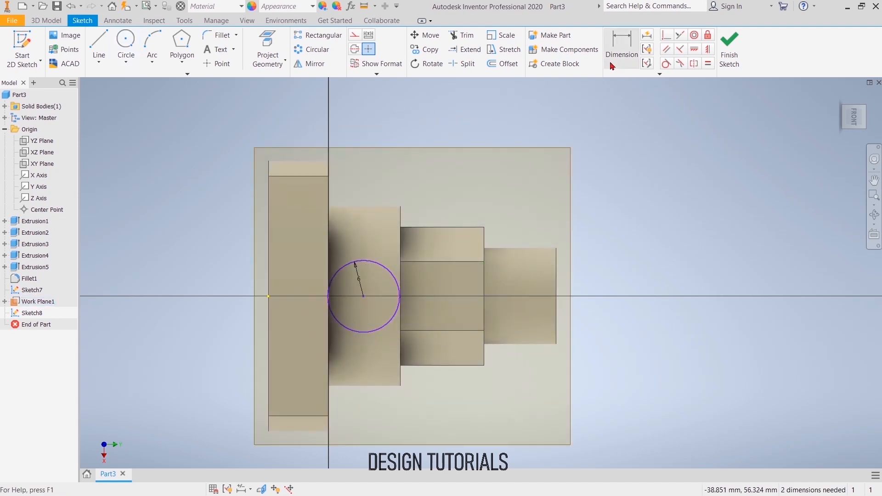
# Step: Align the circle's centre with the projected origin at the base's bottom using a Vertical constraint
pyautogui.click(693, 55)
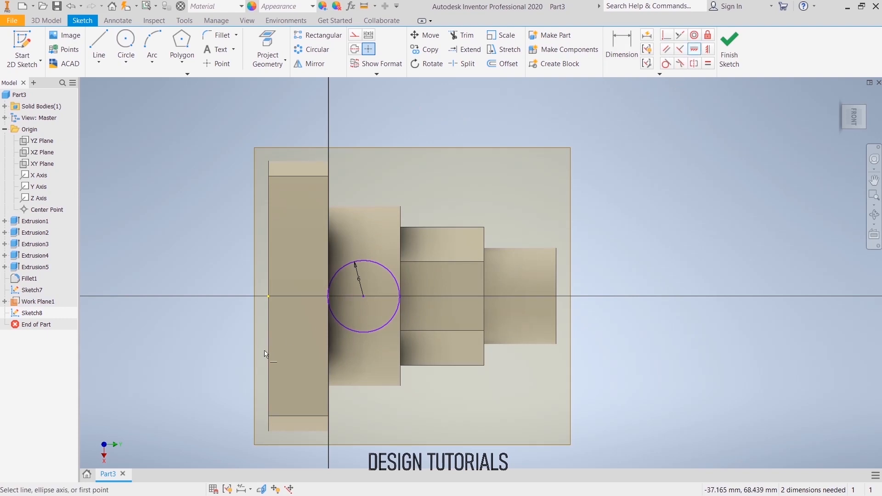
pyautogui.click(268, 299)
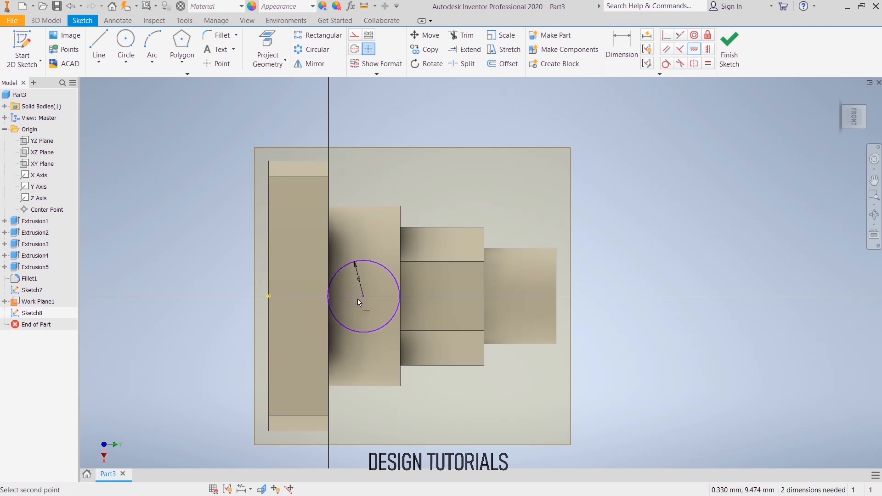
pyautogui.click(708, 49)
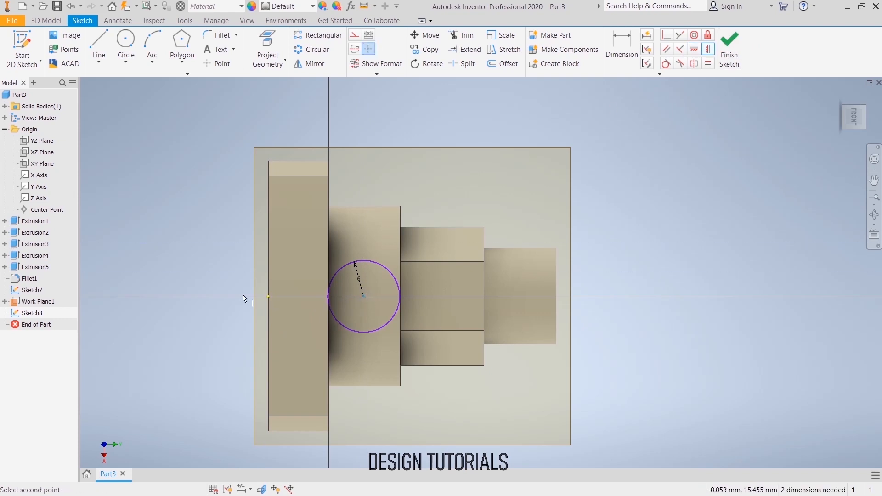
pyautogui.click(269, 296)
pyautogui.rightClick(381, 172)
pyautogui.click(445, 138)
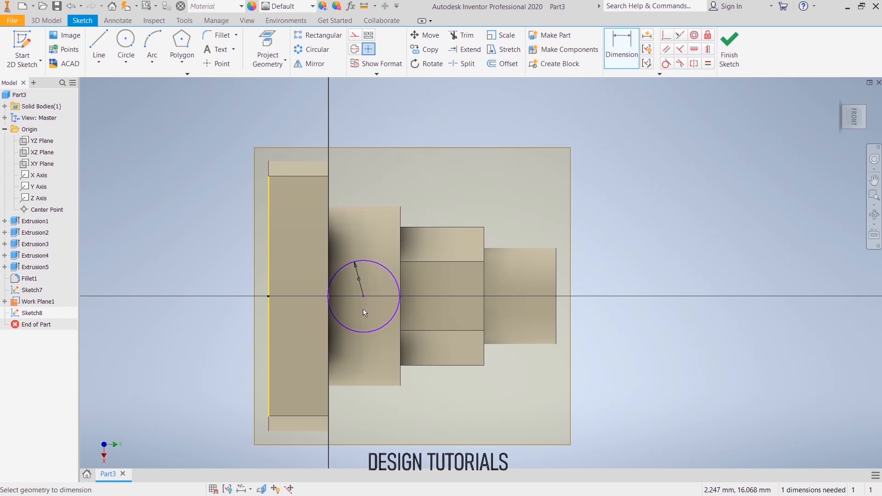
# Step: Dimension the distance from the base's bottom to the circle's centre and set it to 15 mm
pyautogui.click(363, 297)
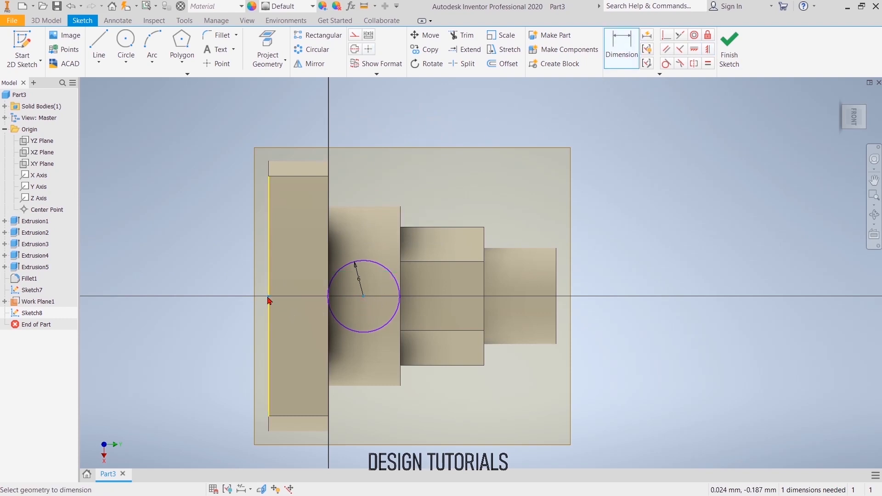
pyautogui.click(307, 131)
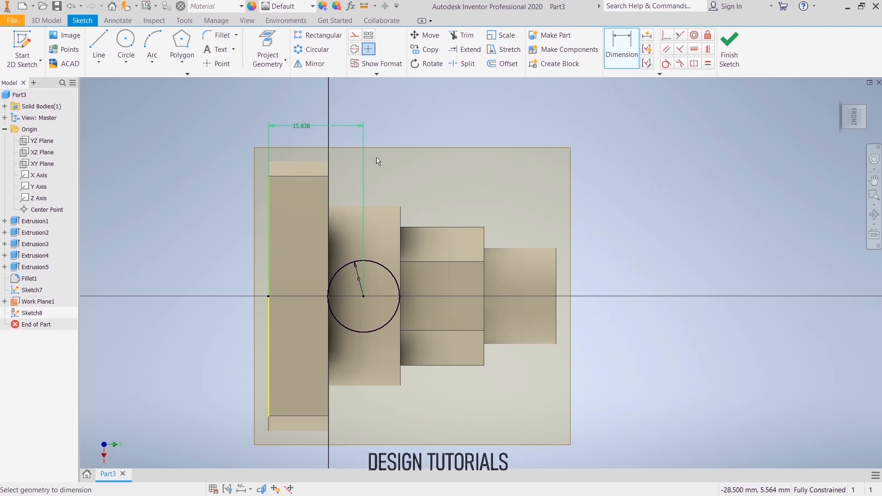
pyautogui.press('1')
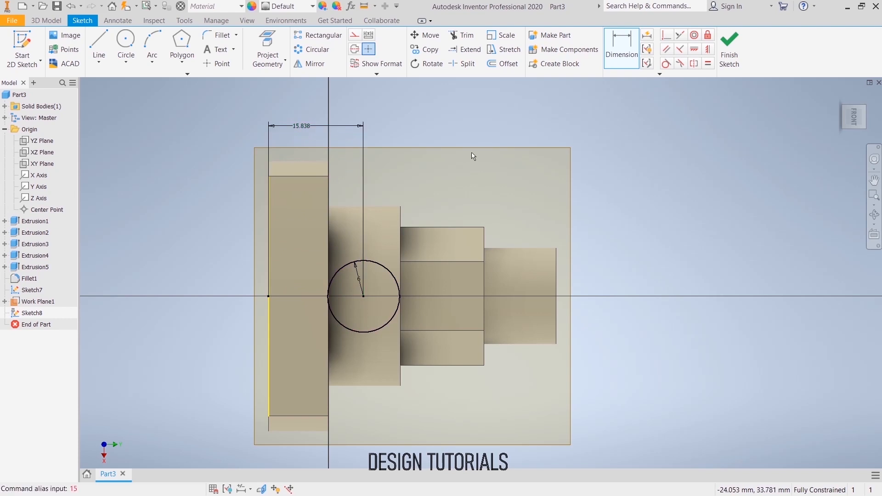
pyautogui.click(307, 132)
pyautogui.write('15')
pyautogui.press('Return')
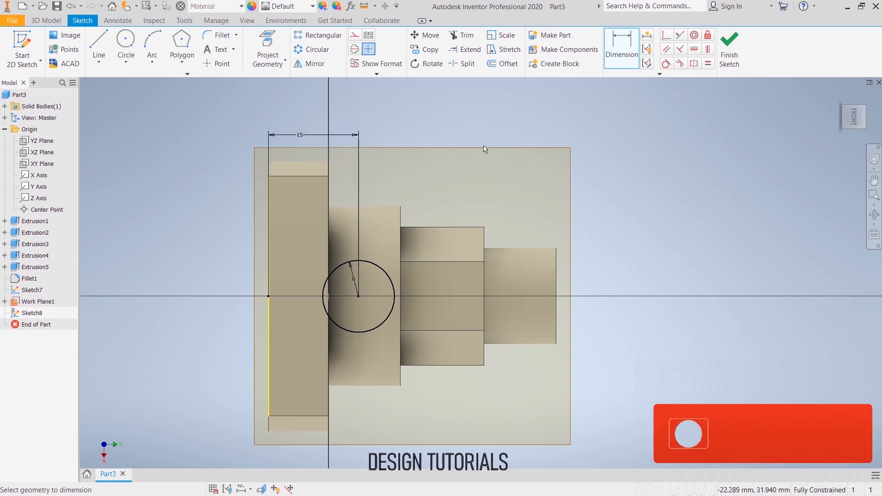
# Step: Draw two parallel lines from opposite sides of the circle across the base to beyond its bottom
pyautogui.click(99, 46)
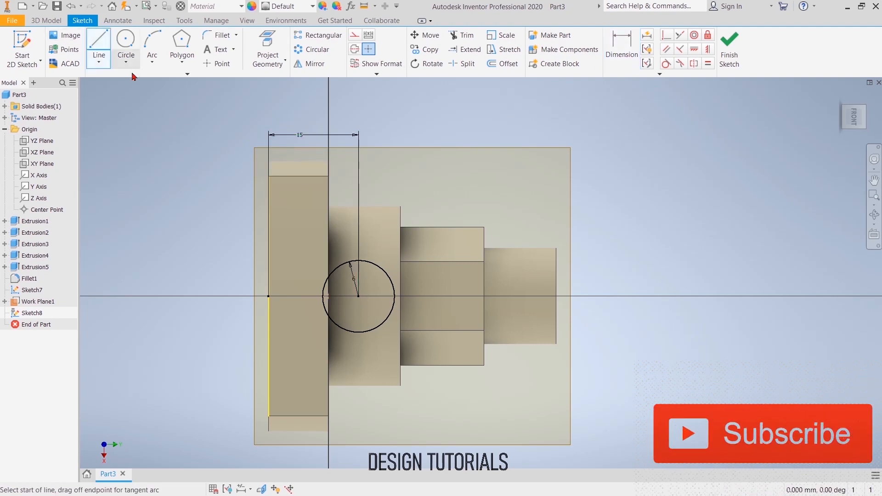
pyautogui.click(358, 260)
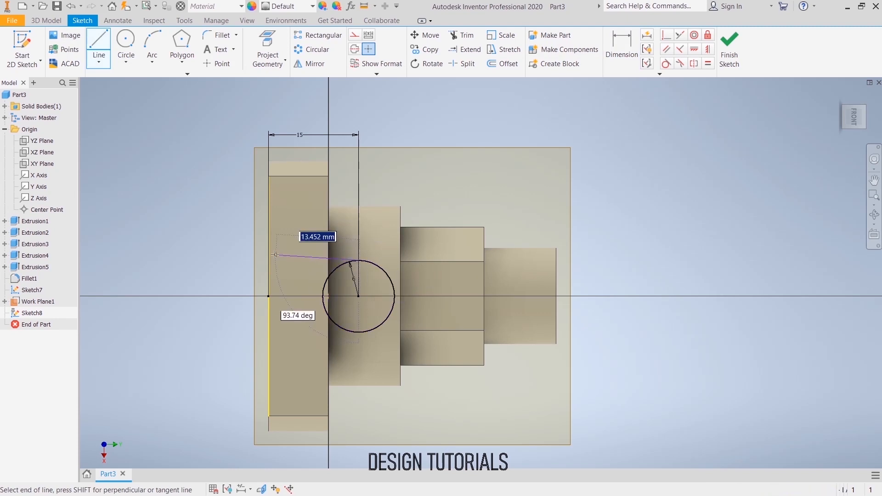
pyautogui.rightClick(245, 261)
pyautogui.click(280, 263)
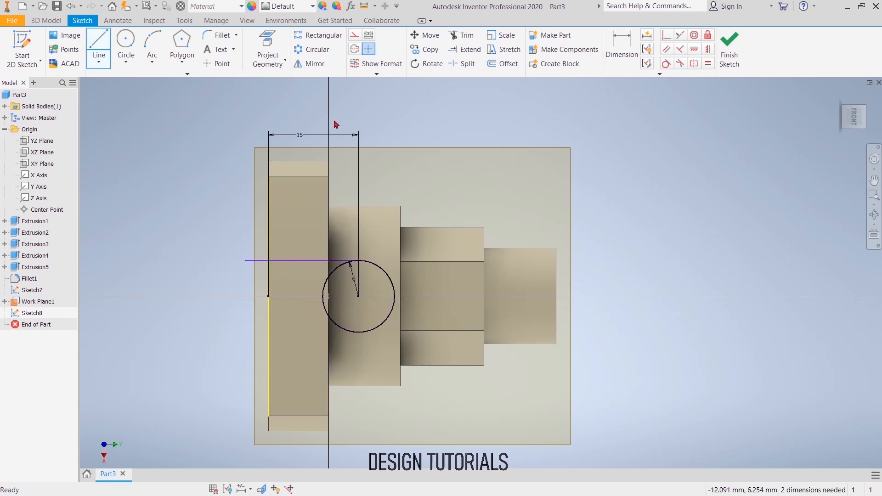
pyautogui.click(94, 40)
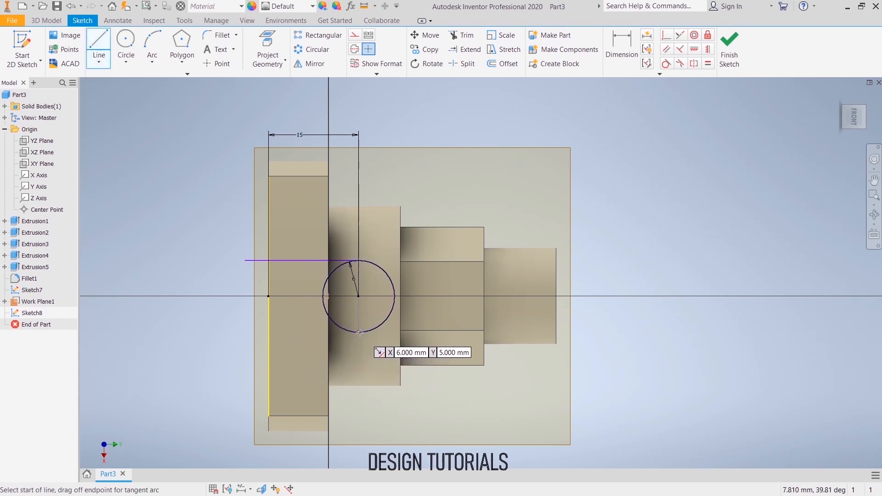
pyautogui.click(359, 332)
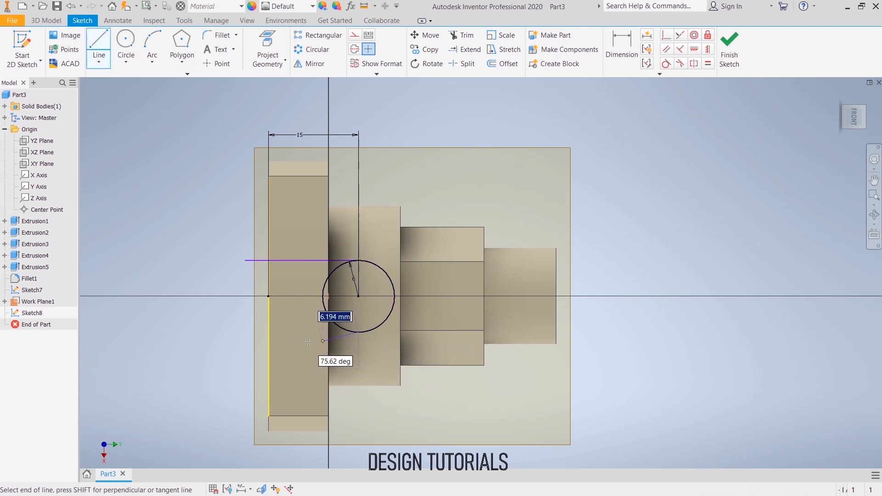
pyautogui.click(233, 331)
pyautogui.rightClick(233, 331)
pyautogui.click(266, 333)
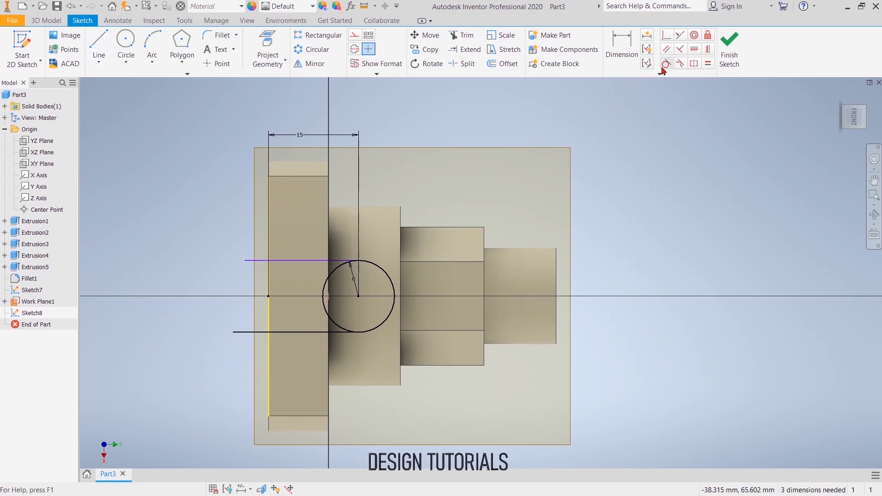
# Step: Make the first of the two parallel lines tangent to the circle
pyautogui.click(337, 258)
pyautogui.click(341, 263)
pyautogui.rightClick(446, 104)
pyautogui.click(474, 104)
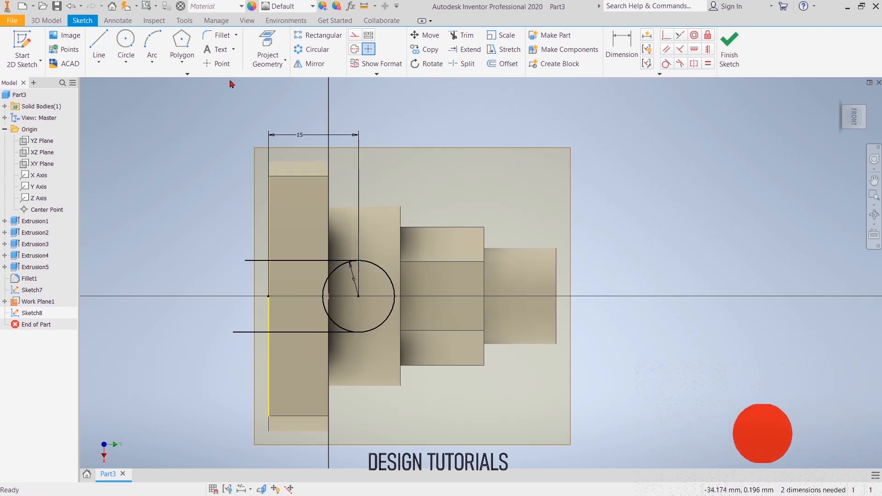
# Step: Project the edge of the base's top face into the sketch
pyautogui.click(268, 51)
pyautogui.click(330, 217)
pyautogui.rightClick(437, 126)
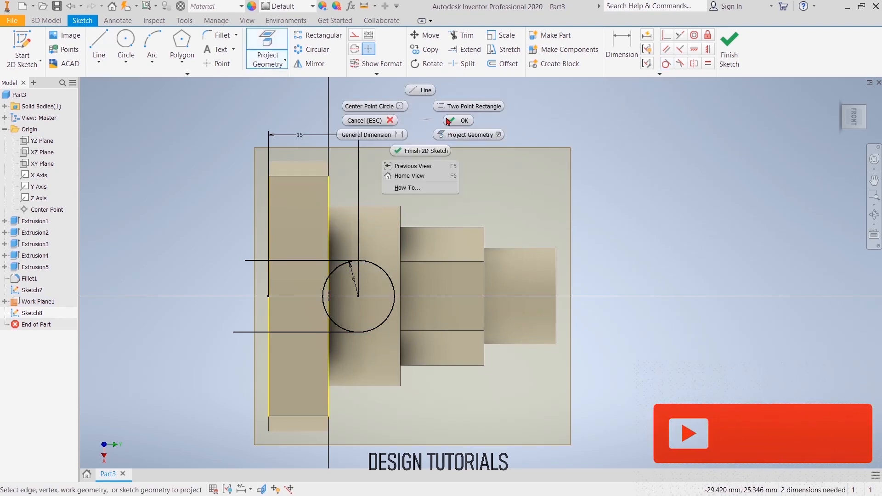
pyautogui.click(460, 133)
# Step: Trim both lines back to the base's top edge and remove the circle's inner arcs to leave a round-ended outline
pyautogui.click(460, 41)
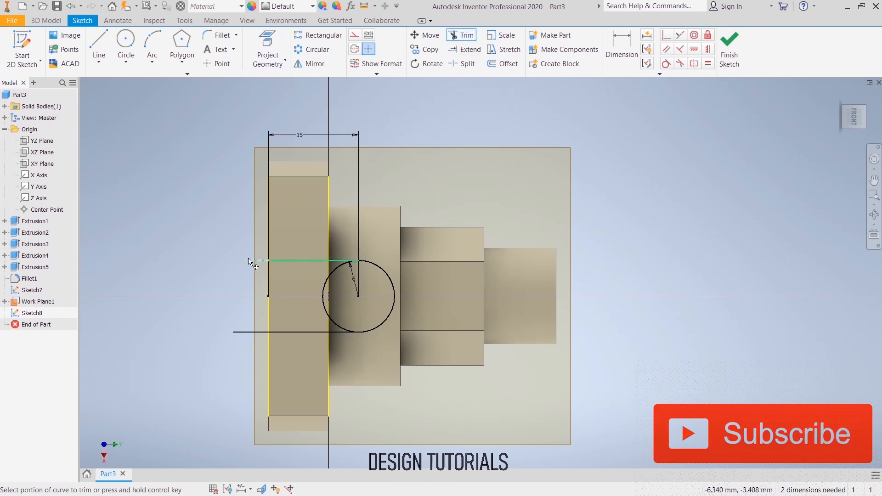
pyautogui.click(249, 261)
pyautogui.click(285, 334)
pyautogui.click(294, 260)
pyautogui.click(337, 268)
pyautogui.click(332, 318)
pyautogui.click(325, 305)
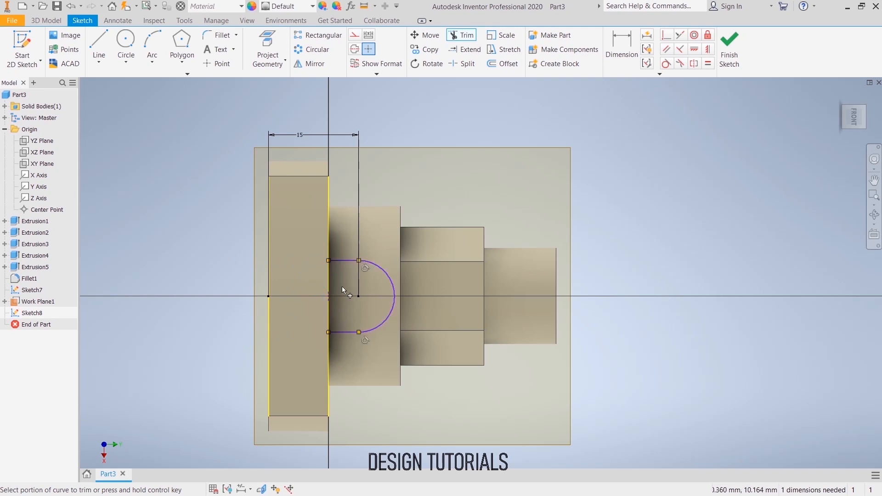
pyautogui.rightClick(616, 164)
pyautogui.click(539, 180)
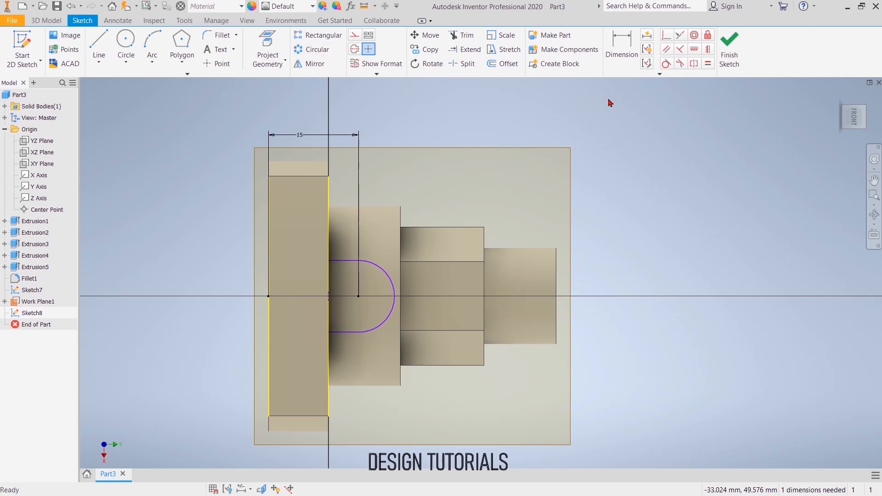
# Step: Dimension the outline's arc with a 6 mm radius
pyautogui.click(621, 46)
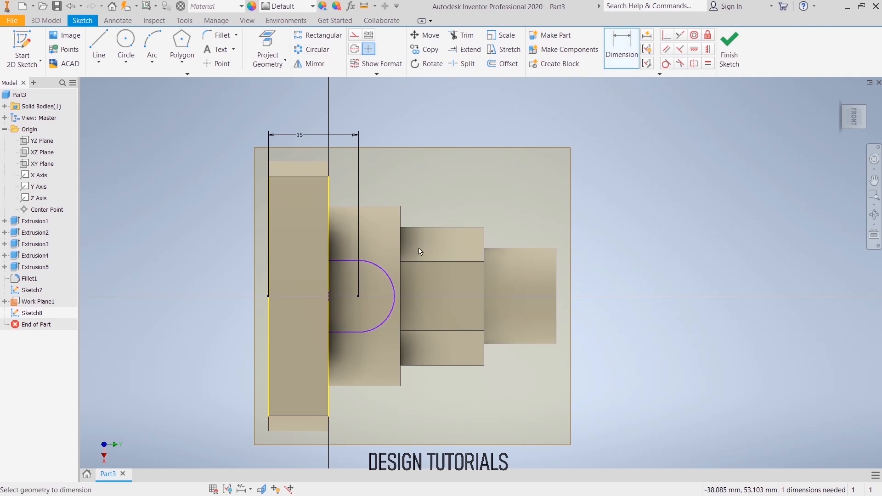
pyautogui.click(447, 222)
pyautogui.rightClick(671, 159)
pyautogui.click(697, 159)
# Step: Convert the two projected base edges to construction lines
pyautogui.rightClick(331, 199)
pyautogui.click(360, 199)
pyautogui.click(268, 313)
pyautogui.rightClick(270, 315)
pyautogui.click(303, 313)
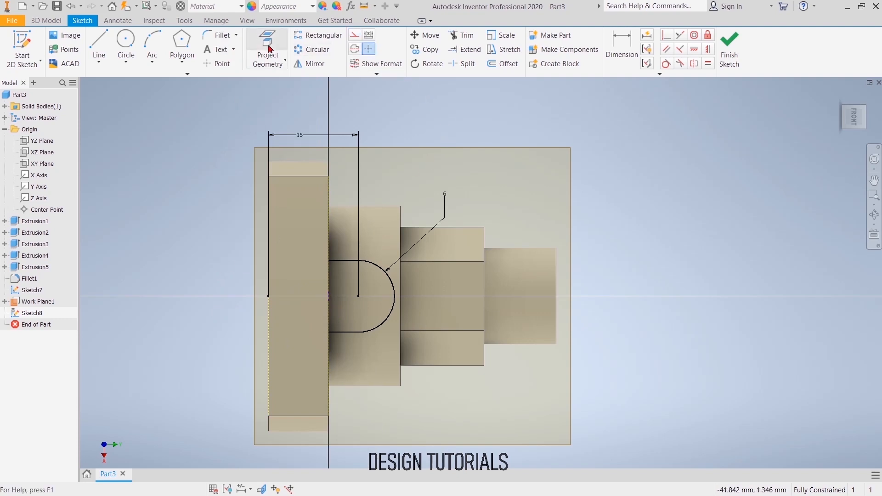
# Step: Close the round-ended outline with a straight line between its two open ends along the base's top edge
pyautogui.click(99, 48)
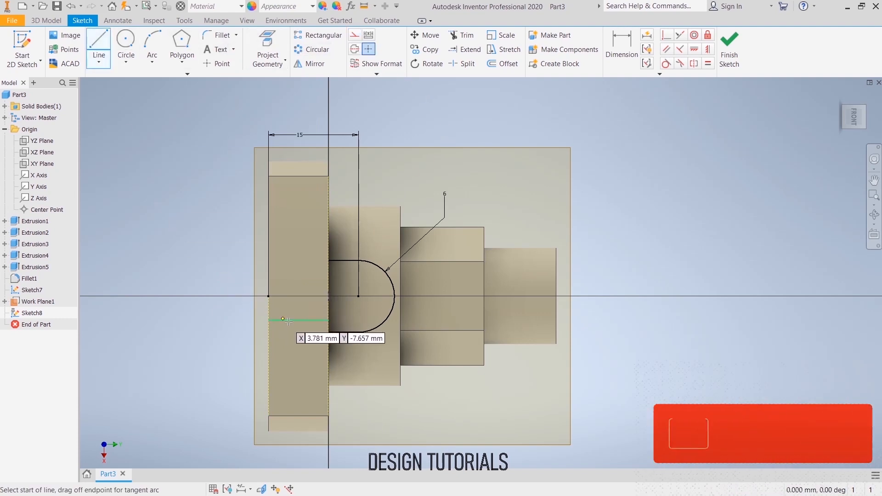
pyautogui.scroll(3, 331, 331)
pyautogui.click(355, 340)
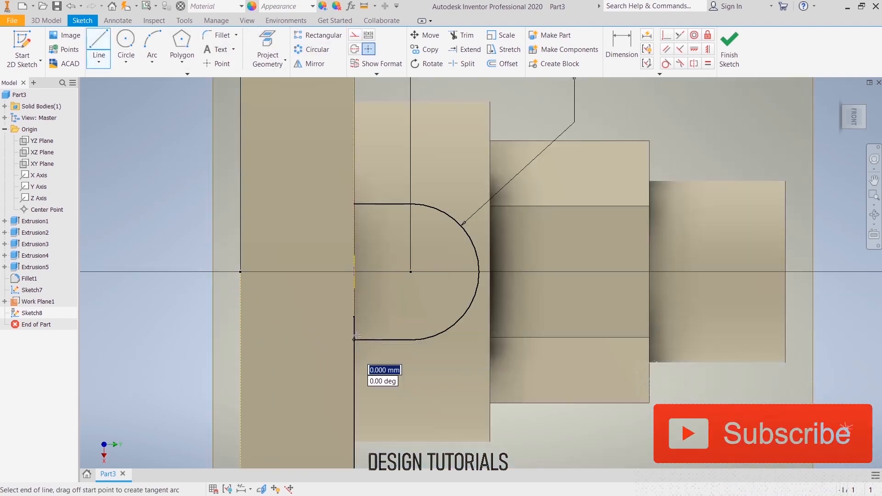
pyautogui.click(355, 202)
pyautogui.rightClick(612, 117)
pyautogui.click(643, 117)
# Step: Convert the straight projected edge of the base's top face to a construction line
pyautogui.keyDown('shift'); pyautogui.moveTo(632, 160); pyautogui.dragTo(586, 160, button='middle'); pyautogui.keyUp('shift')
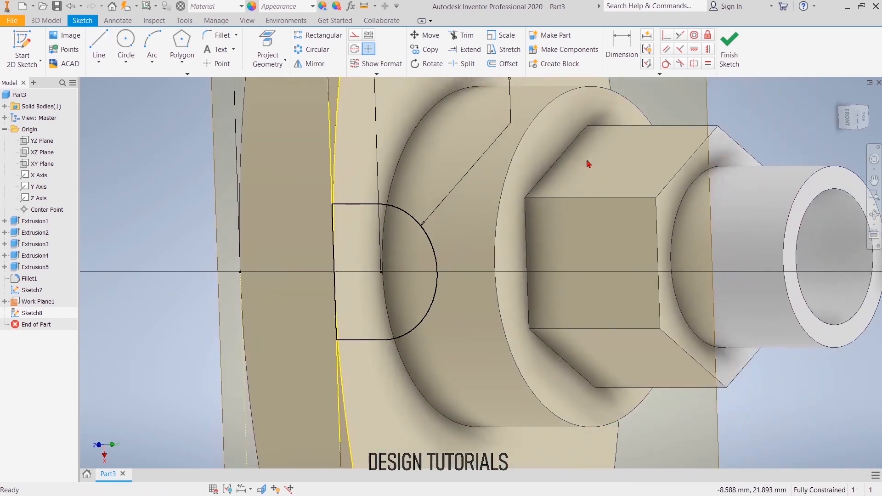
pyautogui.scroll(-3, 556, 193)
pyautogui.rightClick(428, 138)
pyautogui.click(424, 159)
pyautogui.rightClick(424, 160)
pyautogui.click(459, 158)
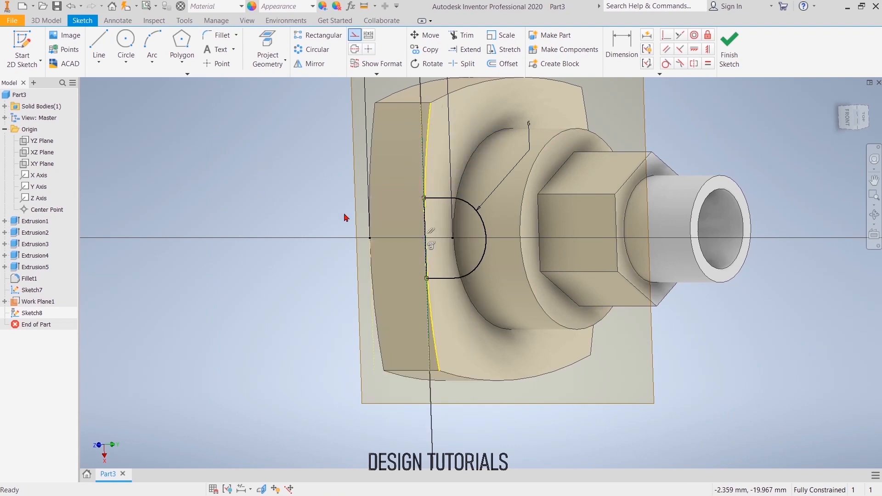
pyautogui.rightClick(429, 133)
pyautogui.click(473, 133)
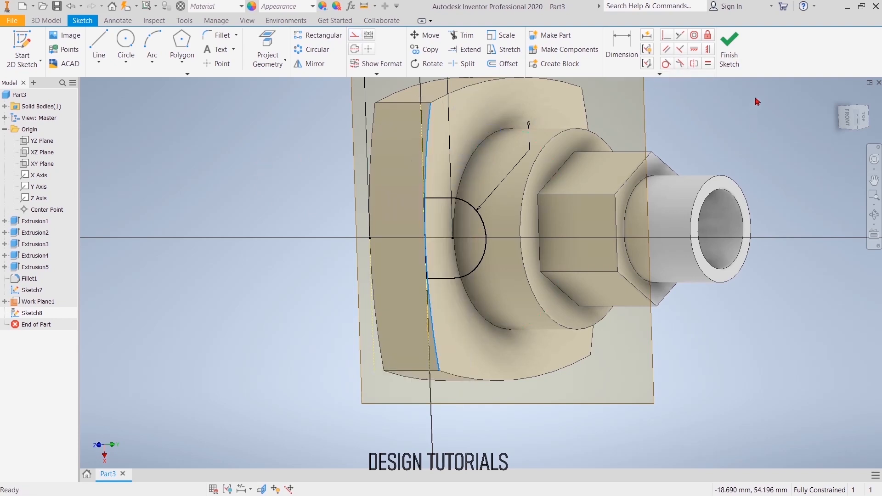
# Step: Finish the sketch and extrude the round-ended profile toward the cylinder up to the next face, joined to the body
pyautogui.click(730, 52)
pyautogui.click(96, 46)
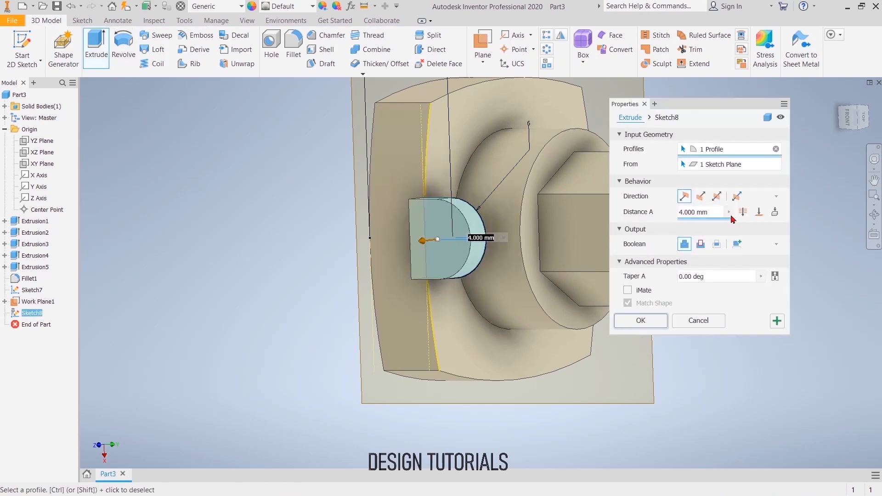
pyautogui.click(771, 213)
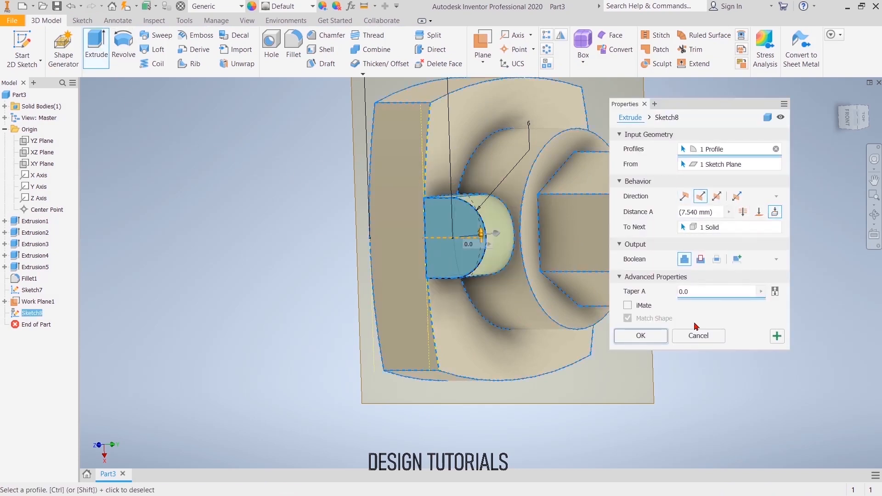
pyautogui.click(642, 336)
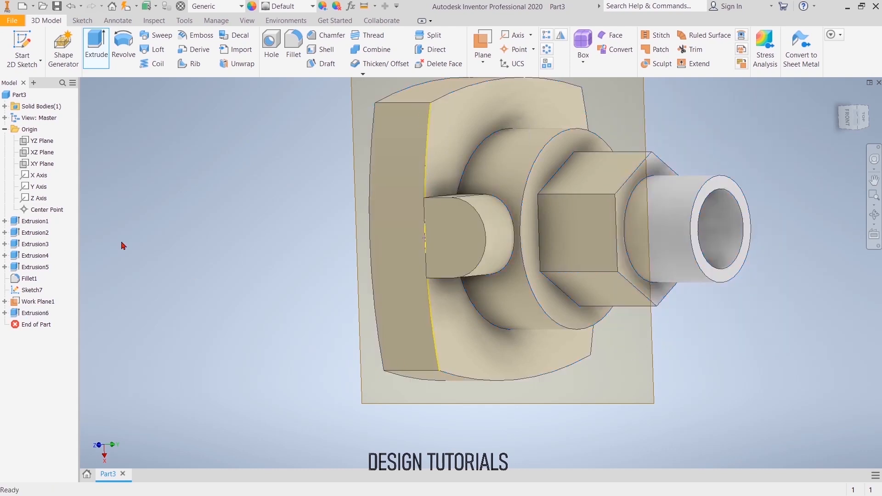
# Step: Create a work plane offset 35 mm from the XY plane, in front of the round-ended feature
pyautogui.scroll(-3, 231, 223)
pyautogui.keyDown('shift'); pyautogui.moveTo(251, 223); pyautogui.dragTo(211, 199, button='middle'); pyautogui.keyUp('shift')
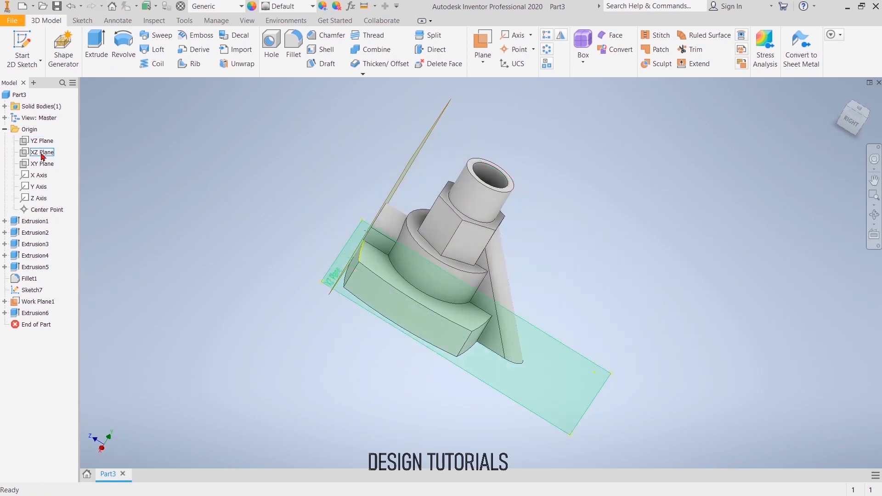
pyautogui.click(482, 59)
pyautogui.click(506, 108)
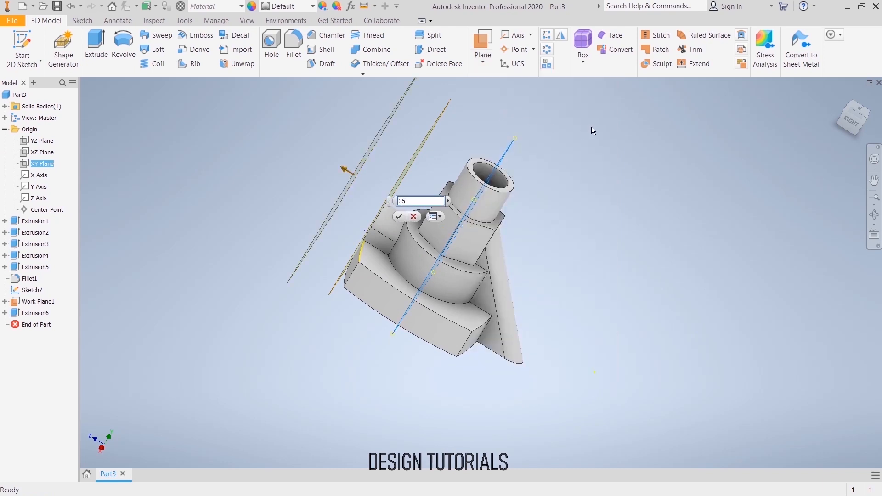
pyautogui.click(398, 217)
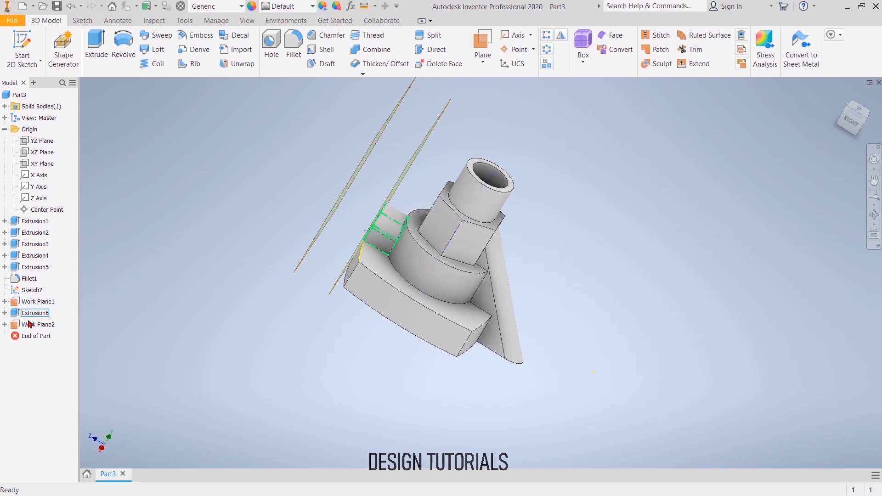
# Step: Hide Work Plane1 and Sketch7
pyautogui.rightClick(36, 307)
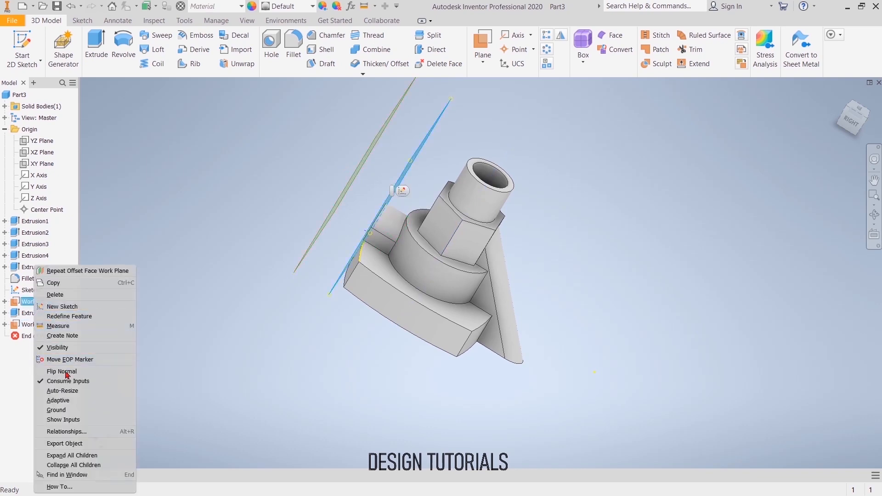
pyautogui.click(60, 350)
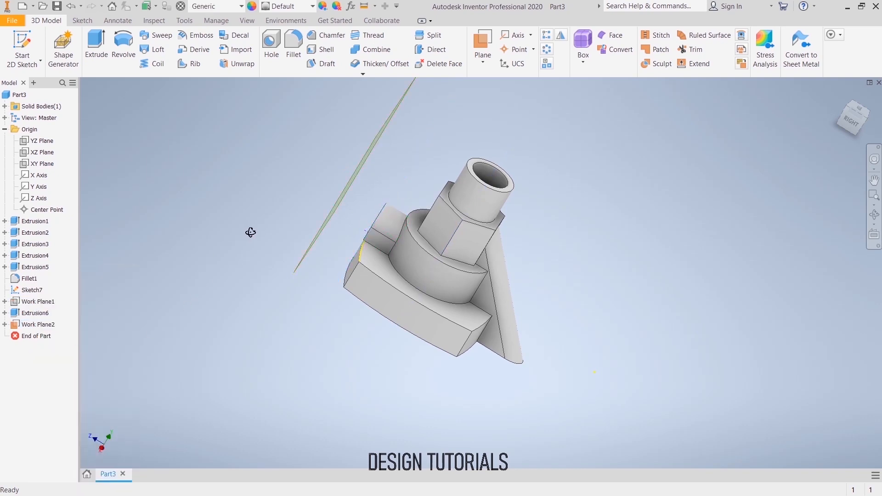
pyautogui.keyDown('shift'); pyautogui.moveTo(250, 232); pyautogui.dragTo(329, 230, button='middle'); pyautogui.keyUp('shift')
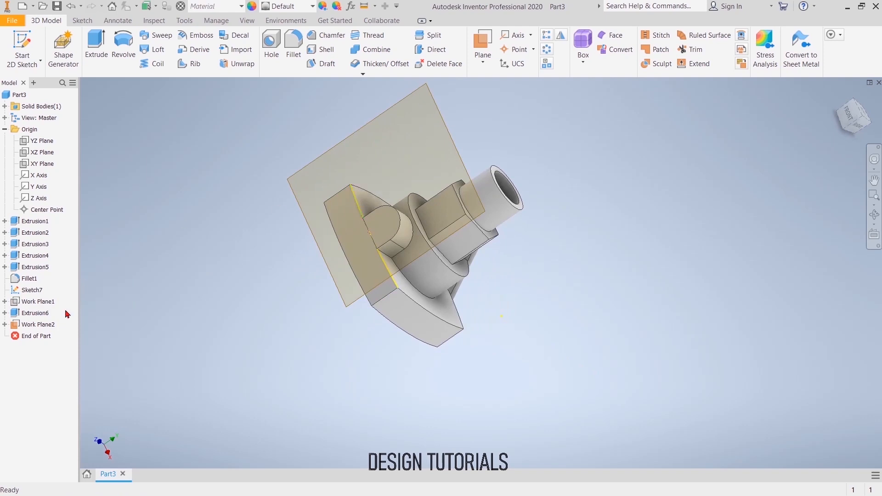
pyautogui.click(29, 290)
pyautogui.rightClick(29, 290)
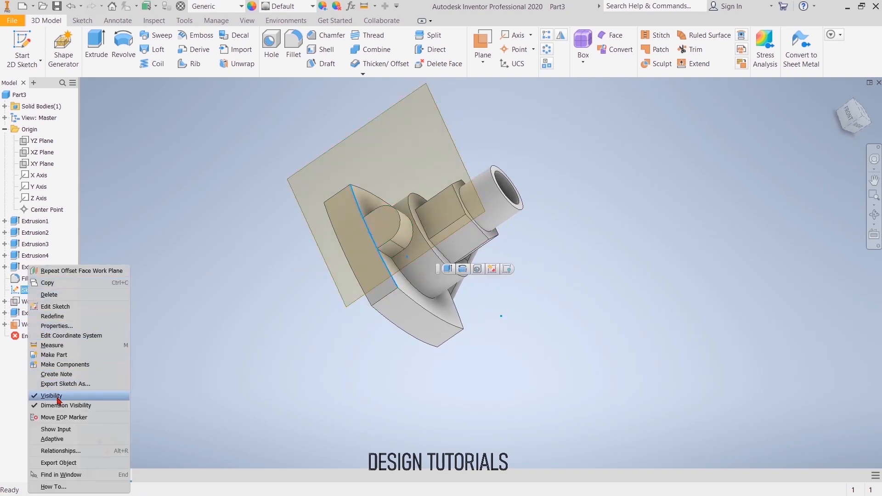
pyautogui.click(51, 396)
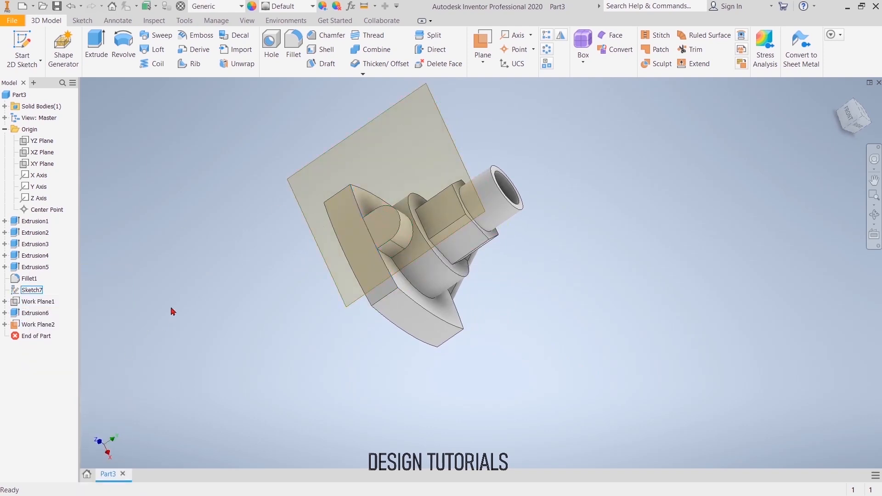
# Step: Start a new sketch on the 35 mm offset work plane
pyautogui.click(302, 202)
pyautogui.click(310, 195)
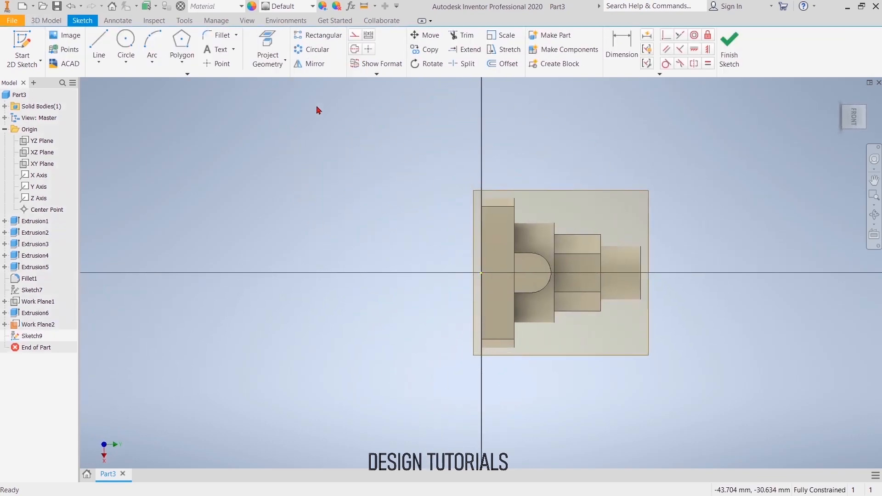
pyautogui.click(840, 97)
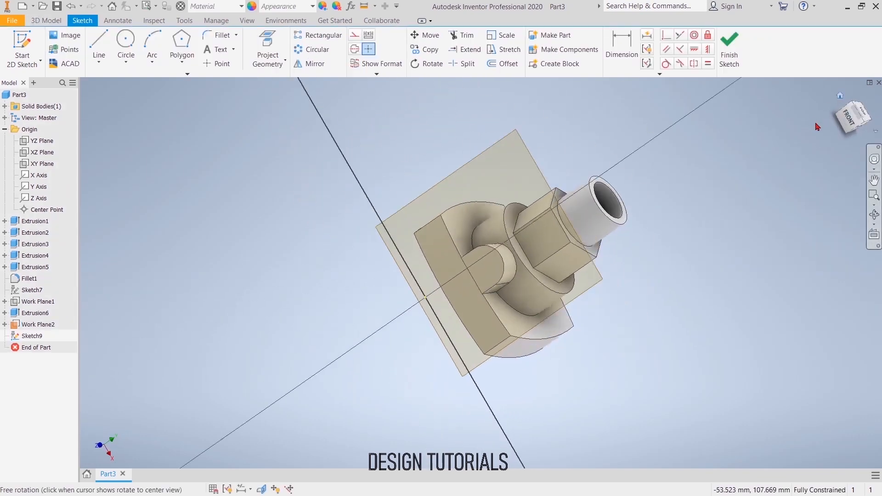
pyautogui.click(849, 125)
pyautogui.scroll(3, 580, 309)
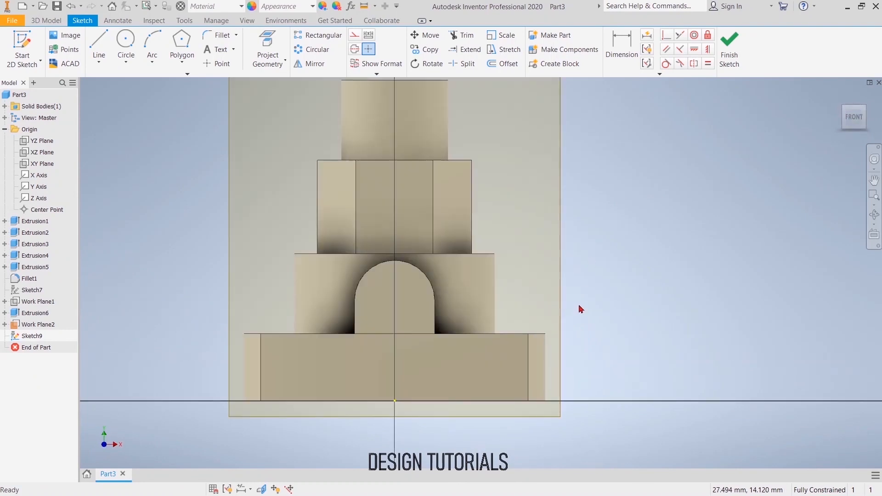
pyautogui.moveTo(565, 272); pyautogui.dragTo(616, 223, button='middle')
# Step: Draw concentric circles of 10 mm and 8 mm diameter at the round-ended feature's arc centre and finish the sketch
pyautogui.click(122, 45)
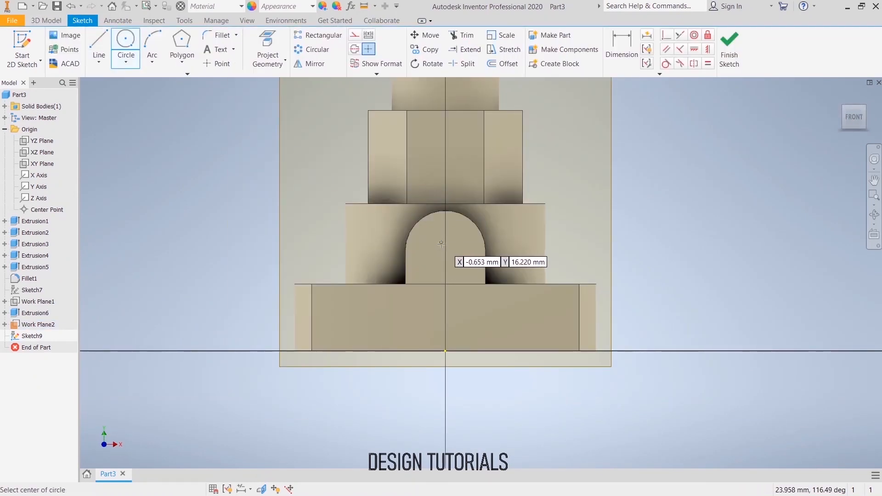
pyautogui.click(446, 252)
pyautogui.write('10')
pyautogui.press('Return')
pyautogui.click(445, 251)
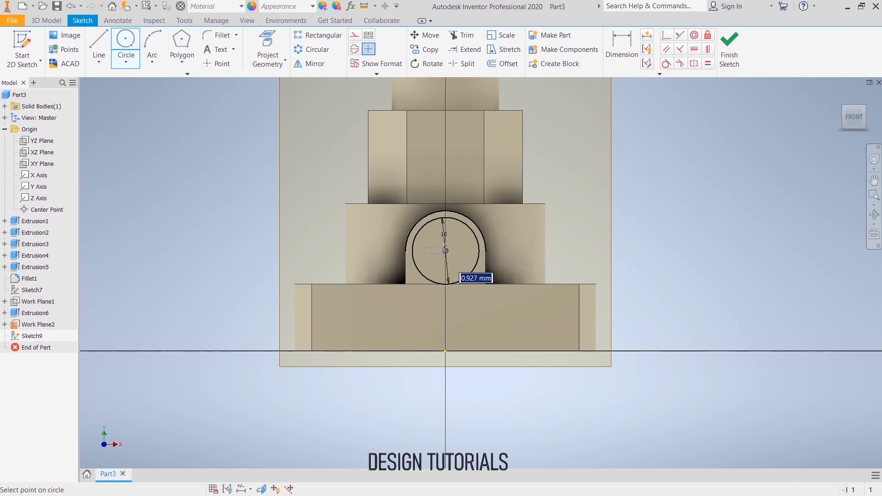
pyautogui.write('8')
pyautogui.press('Return')
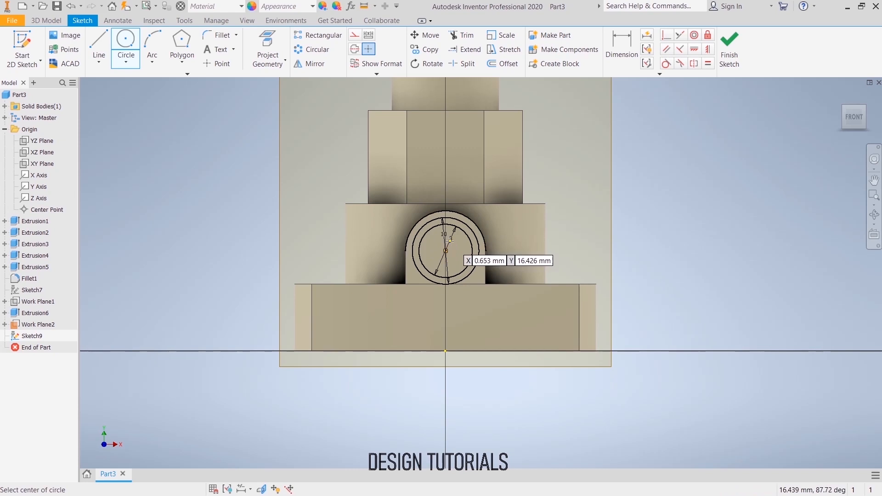
pyautogui.click(729, 50)
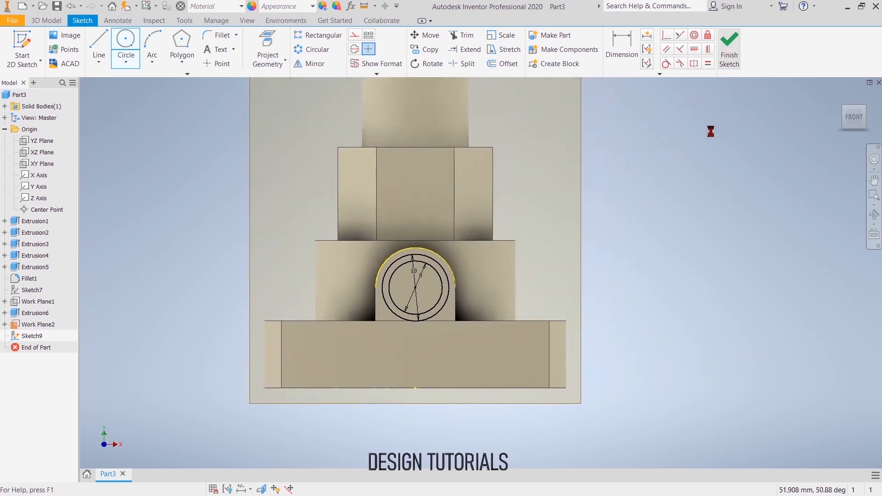
# Step: Reopen Sketch9, convert the projected arc around the circles to construction geometry, and finish the sketch
pyautogui.keyDown('shift'); pyautogui.moveTo(711, 251); pyautogui.dragTo(625, 261, button='middle'); pyautogui.keyUp('shift')
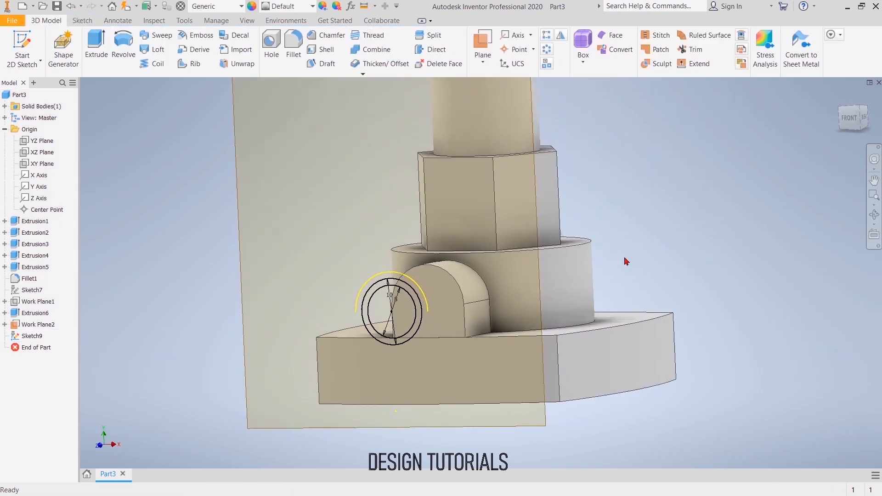
pyautogui.click(28, 338)
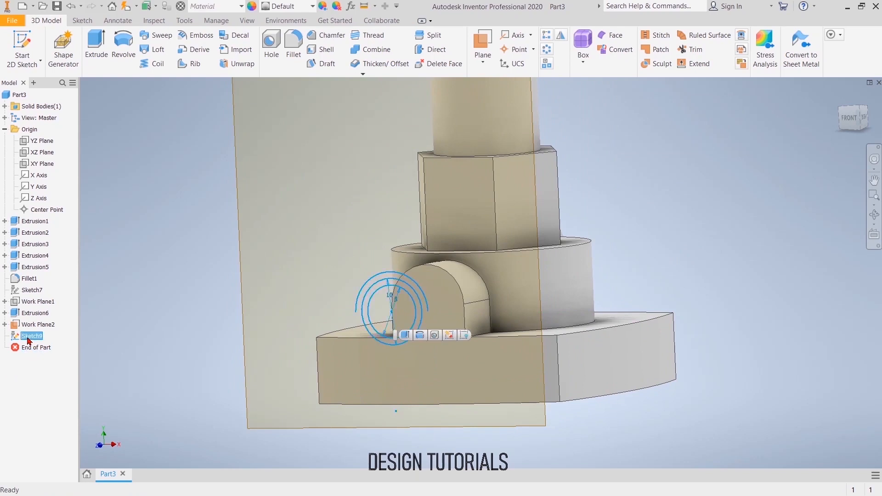
pyautogui.rightClick(29, 340)
pyautogui.click(52, 317)
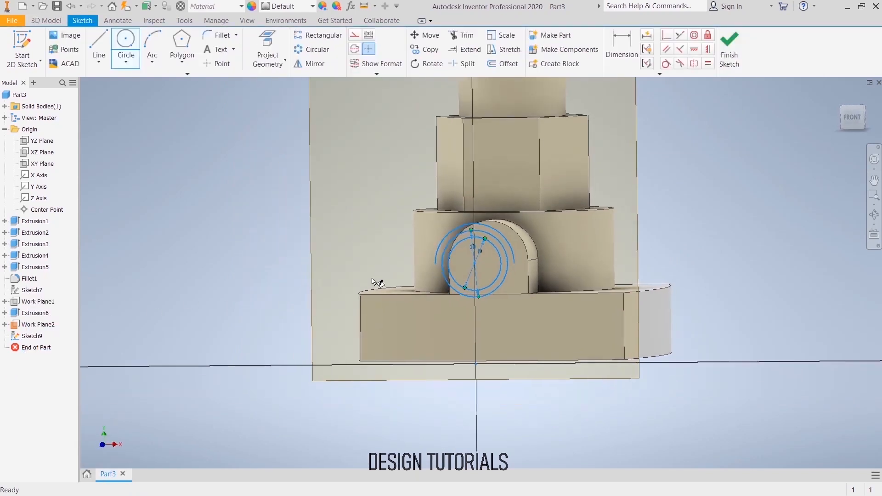
pyautogui.click(457, 211)
pyautogui.rightClick(457, 211)
pyautogui.click(508, 210)
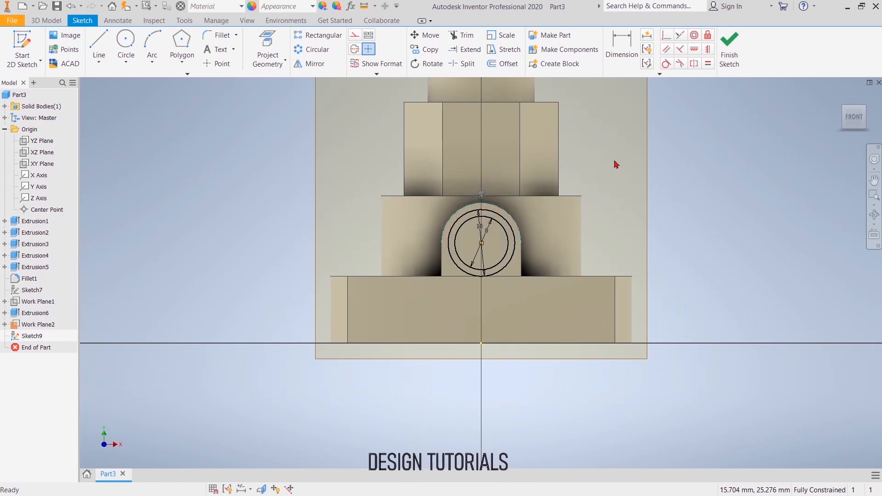
pyautogui.click(730, 50)
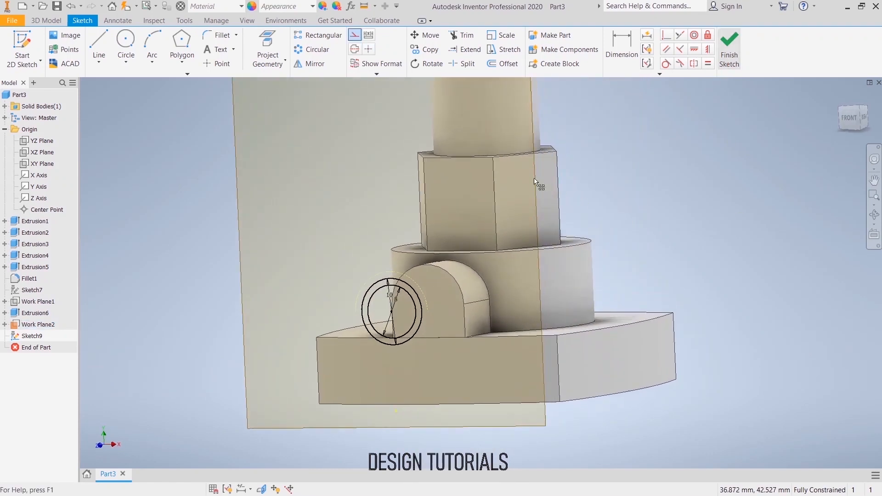
# Step: Extrude the ring between the 10 mm and 8 mm circles in the flipped direction up to the round-ended boss's front face
pyautogui.press('e')
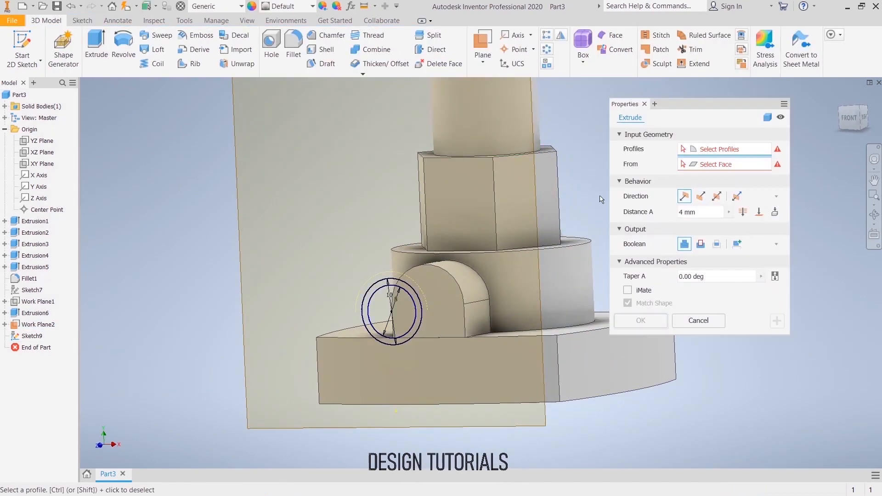
pyautogui.click(775, 213)
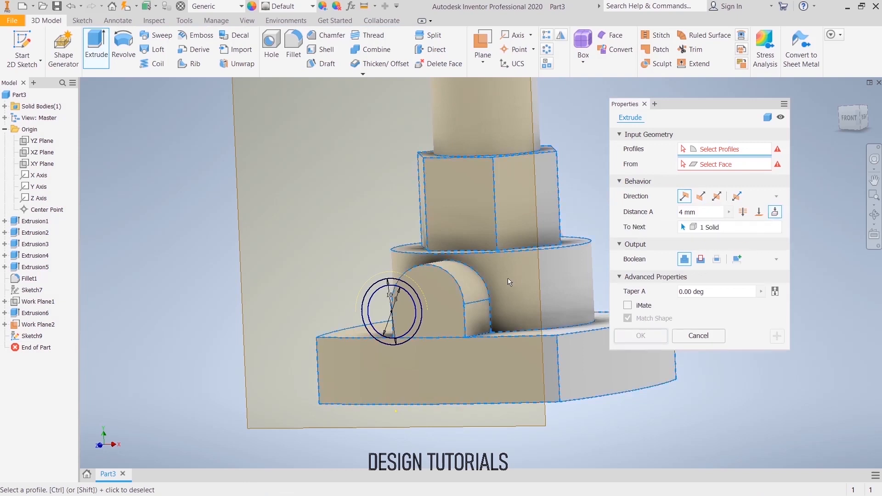
pyautogui.click(701, 197)
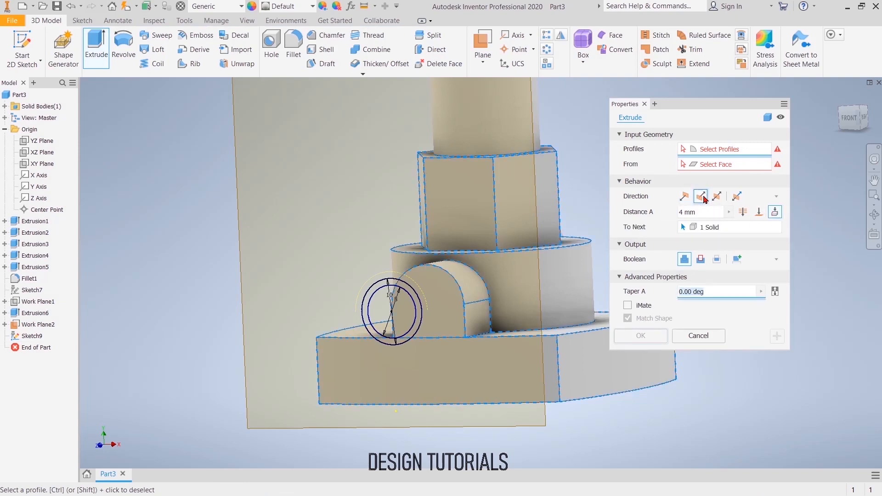
pyautogui.click(759, 213)
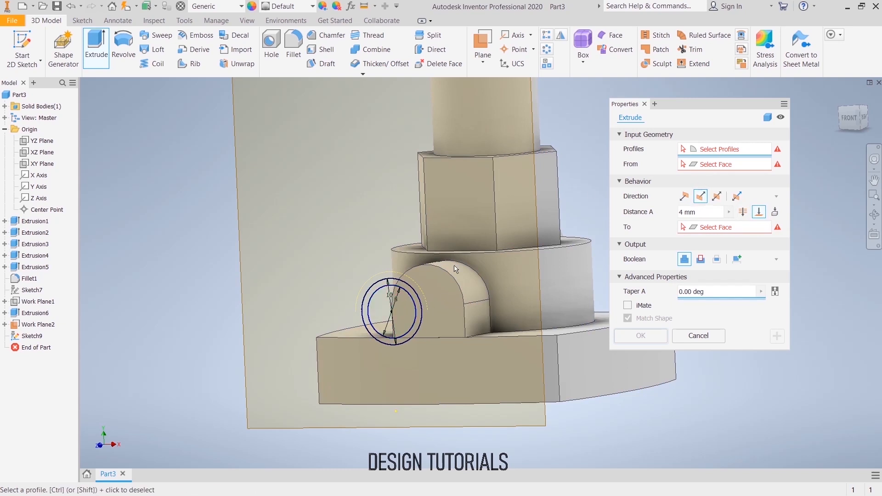
pyautogui.scroll(5, 396, 286)
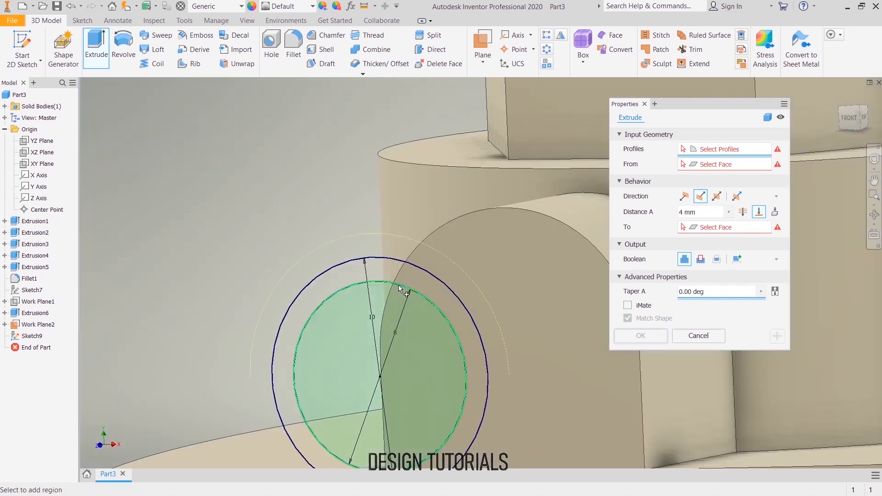
pyautogui.click(402, 273)
pyautogui.scroll(-3, 602, 294)
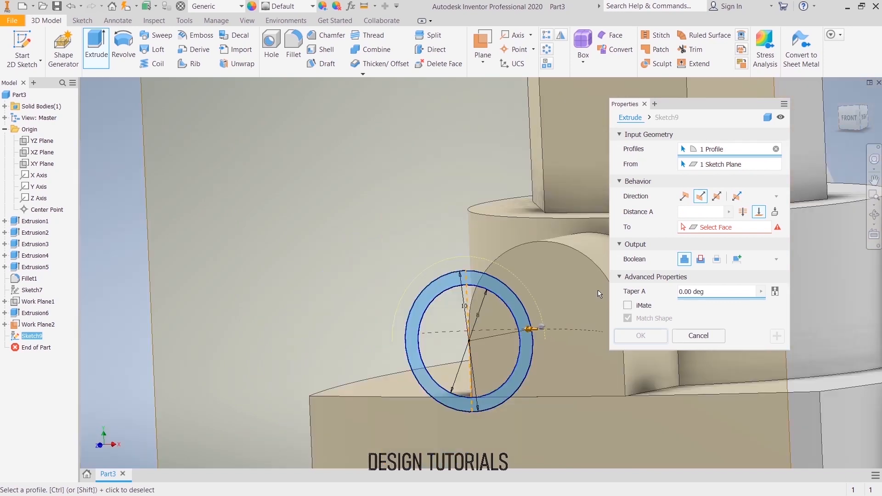
pyautogui.click(748, 227)
pyautogui.click(578, 291)
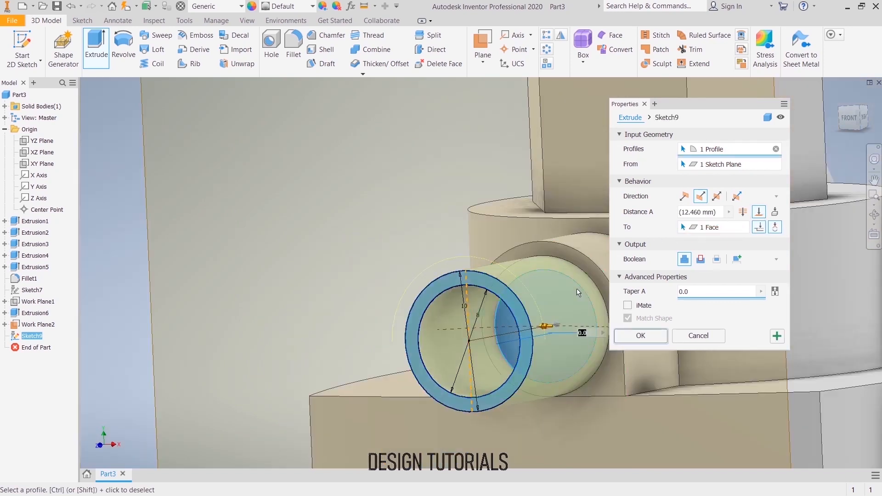
pyautogui.click(640, 336)
# Step: Hide Work Plane2 at the end of the side tube
pyautogui.scroll(-6, 419, 276)
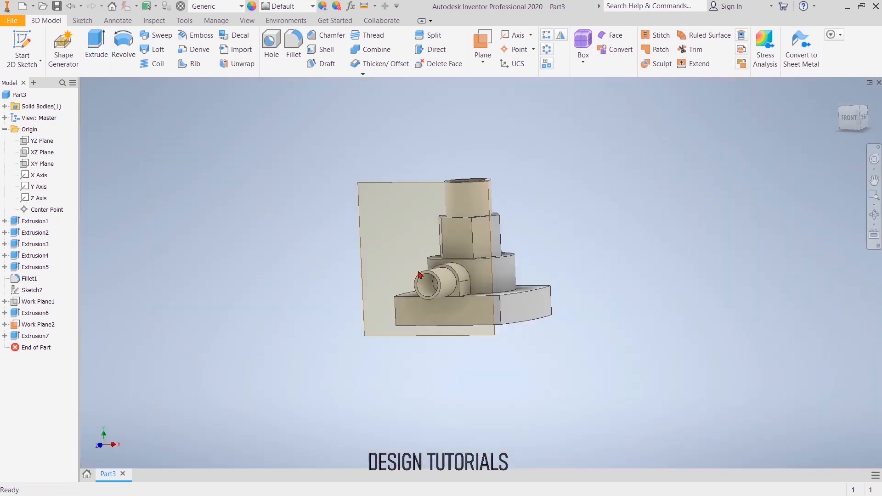
pyautogui.keyDown('shift'); pyautogui.moveTo(314, 244); pyautogui.dragTo(413, 283, button='middle'); pyautogui.keyUp('shift')
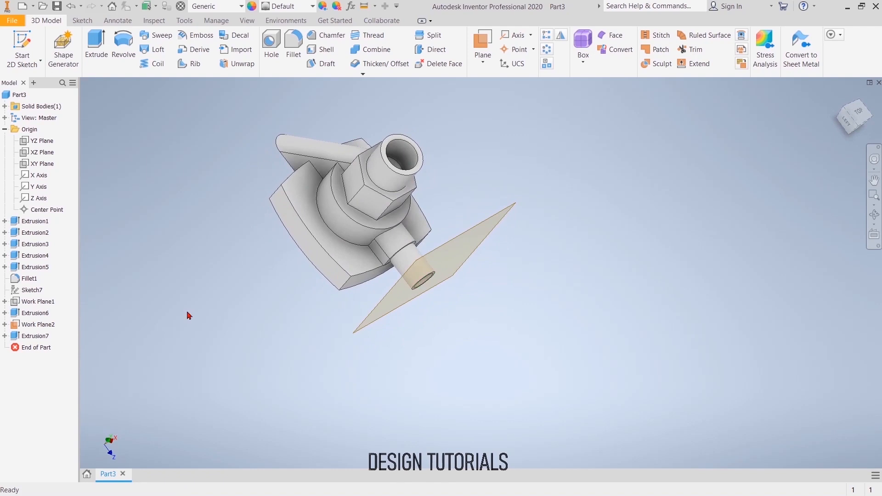
pyautogui.click(41, 325)
pyautogui.rightClick(40, 325)
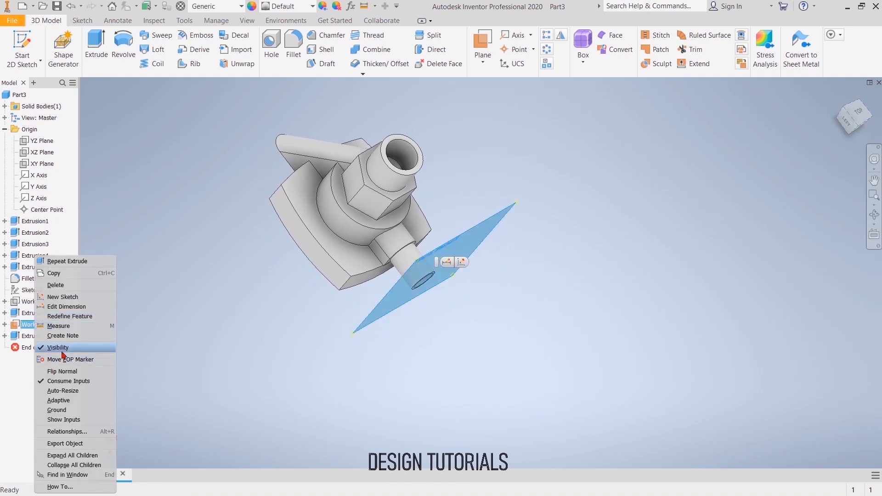
pyautogui.click(58, 348)
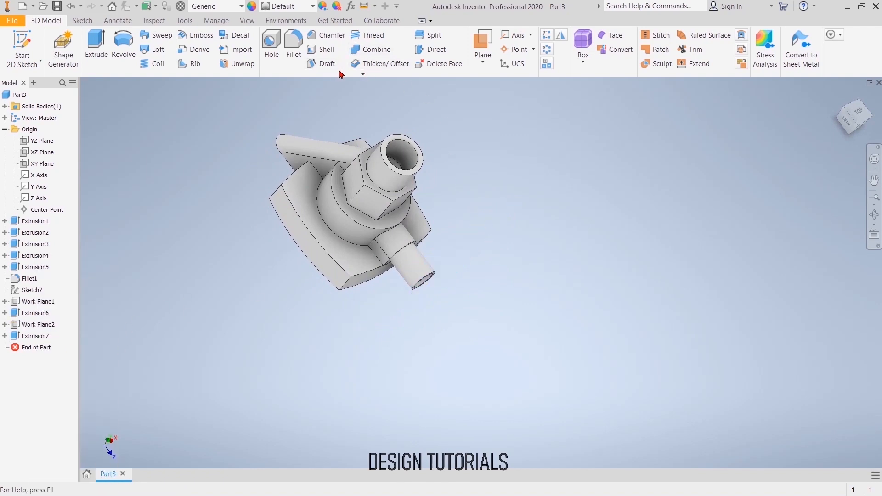
pyautogui.click(293, 43)
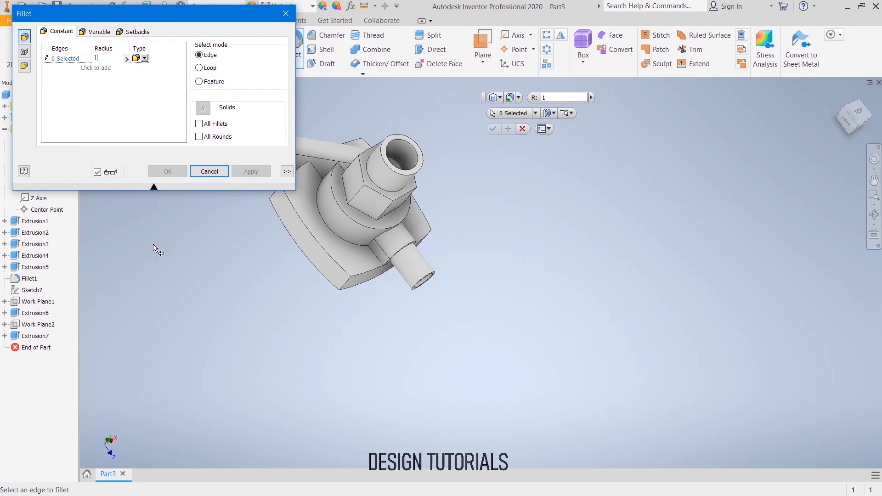
pyautogui.scroll(-3, 250, 305)
pyautogui.moveTo(261, 297); pyautogui.dragTo(319, 455, button='middle')
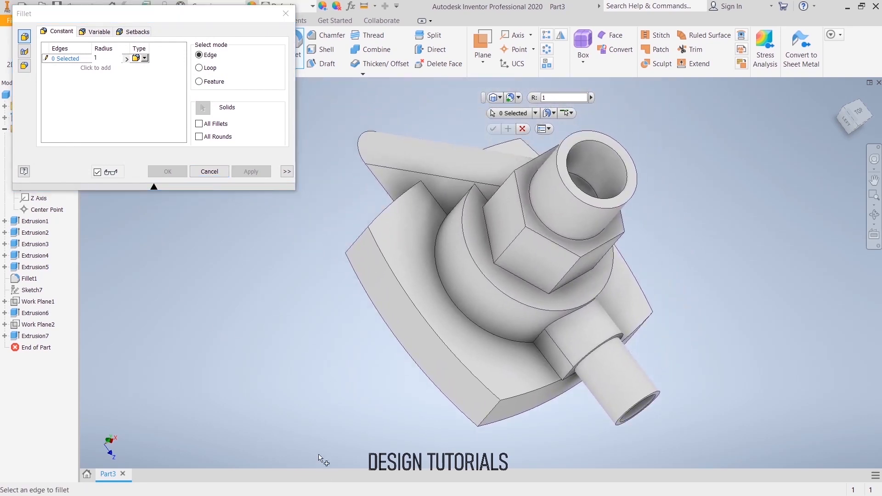
pyautogui.click(424, 322)
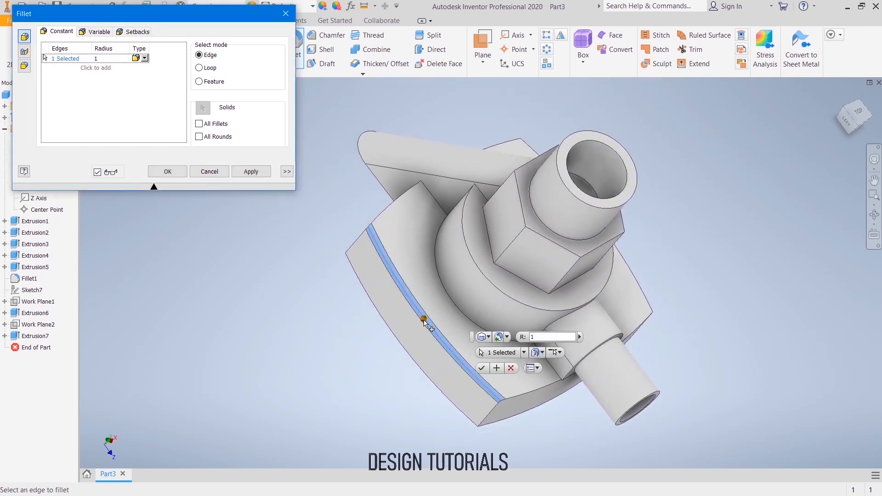
pyautogui.click(508, 370)
# Step: Start a sketch on the base's top face, finish it empty and delete it
pyautogui.click(416, 227)
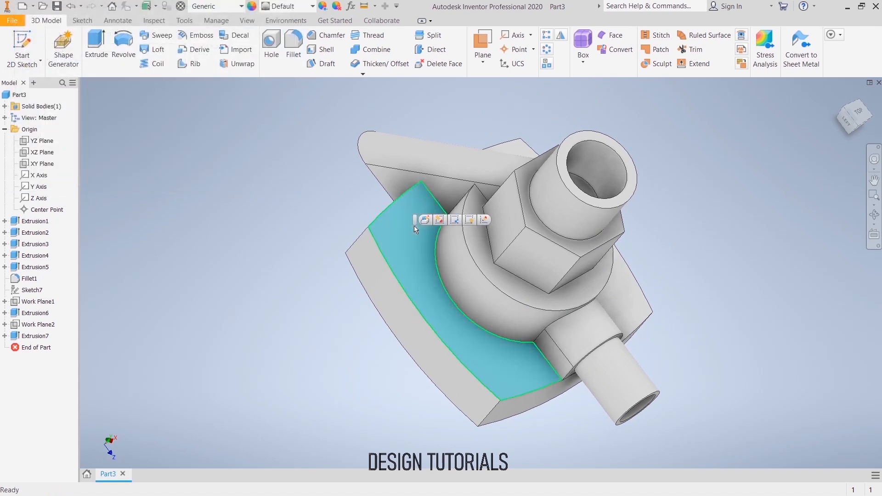
pyautogui.click(425, 219)
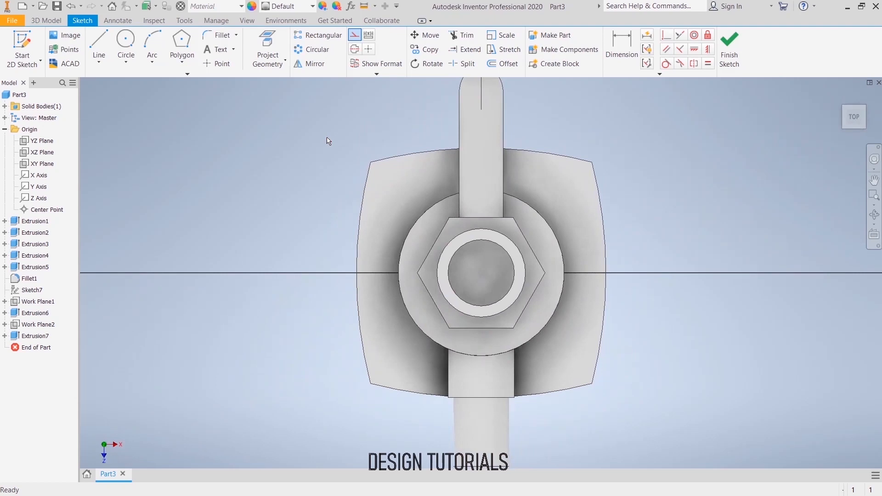
pyautogui.click(731, 36)
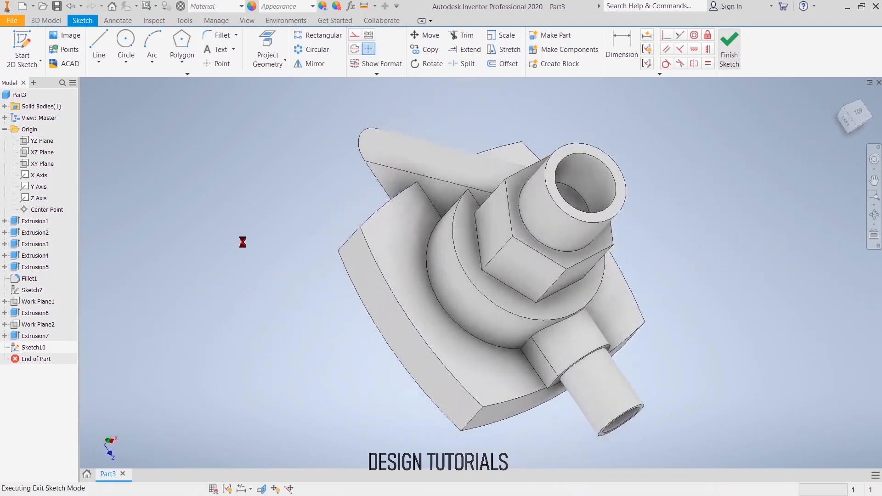
pyautogui.click(37, 348)
pyautogui.rightClick(39, 347)
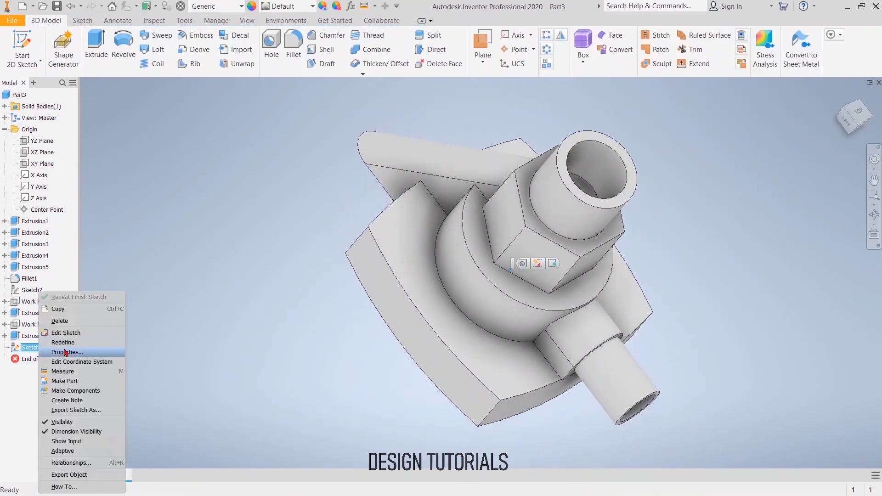
pyautogui.click(65, 321)
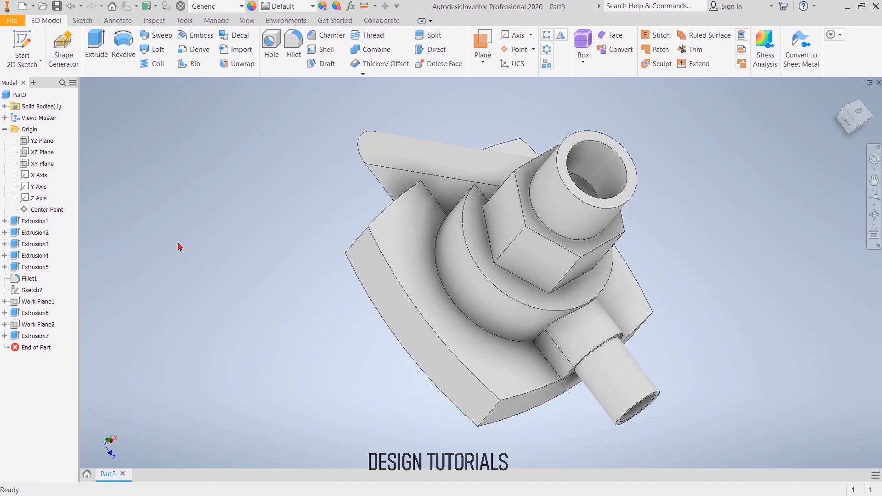
# Step: Fillet the four vertical corner edges of the base with a 4 mm radius
pyautogui.click(294, 46)
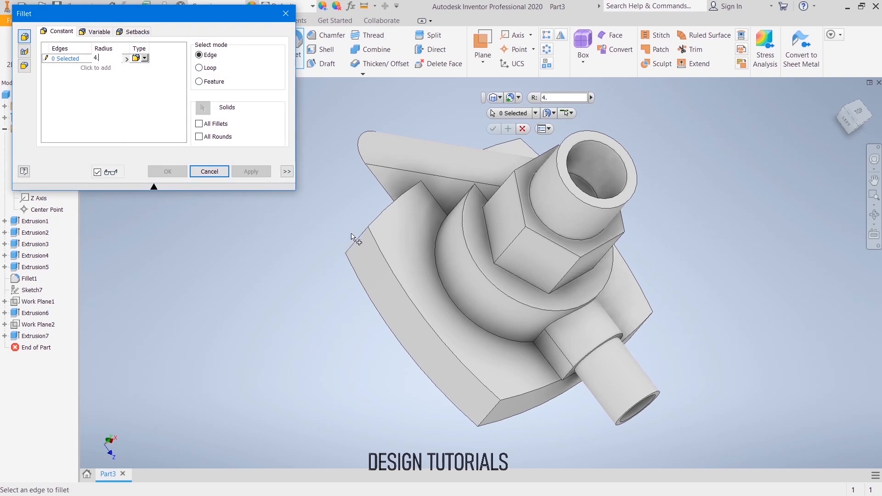
pyautogui.click(359, 241)
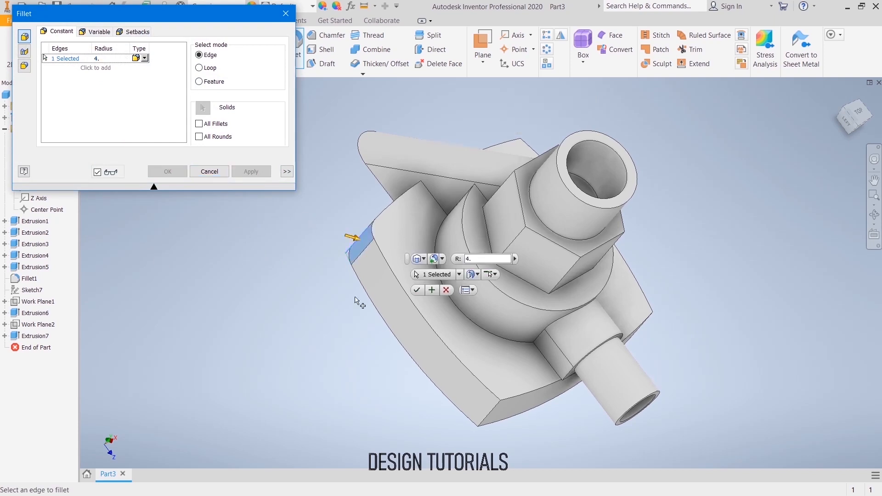
pyautogui.click(488, 422)
pyautogui.keyDown('shift'); pyautogui.moveTo(726, 313); pyautogui.dragTo(679, 315, button='middle'); pyautogui.keyUp('shift')
pyautogui.click(670, 304)
pyautogui.keyDown('shift'); pyautogui.moveTo(675, 238); pyautogui.dragTo(581, 171, button='middle'); pyautogui.keyUp('shift')
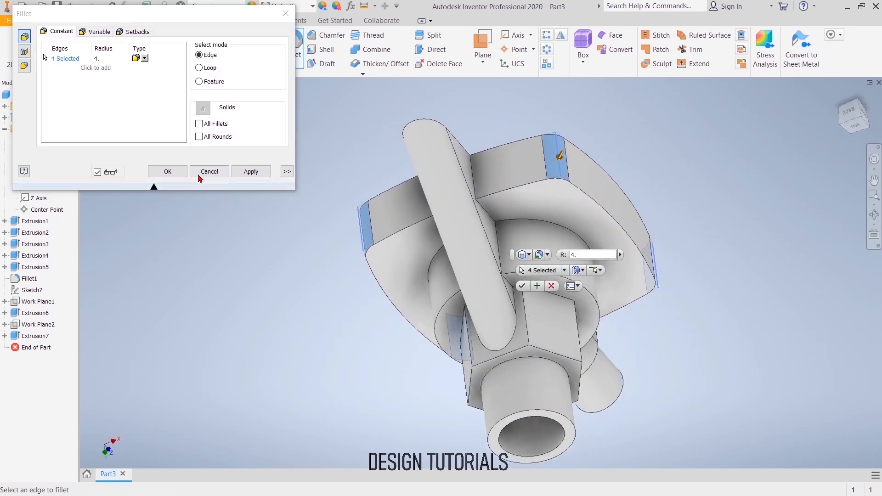
pyautogui.click(251, 171)
pyautogui.click(199, 175)
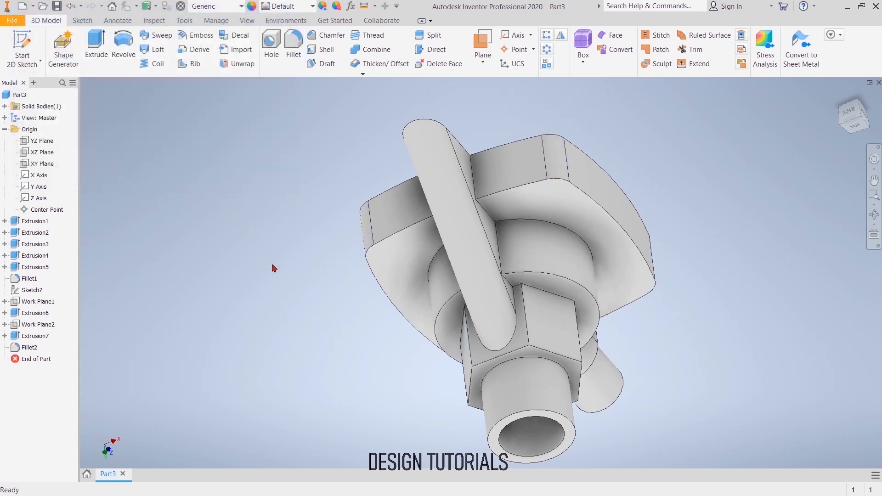
# Step: On a new sketch on the base's top face, draw a circle matching one corner's rounding and a concentric 6 mm circle inside it
pyautogui.keyDown('shift'); pyautogui.moveTo(272, 268); pyautogui.dragTo(291, 225, button='middle'); pyautogui.keyUp('shift')
pyautogui.click(396, 219)
pyautogui.click(461, 206)
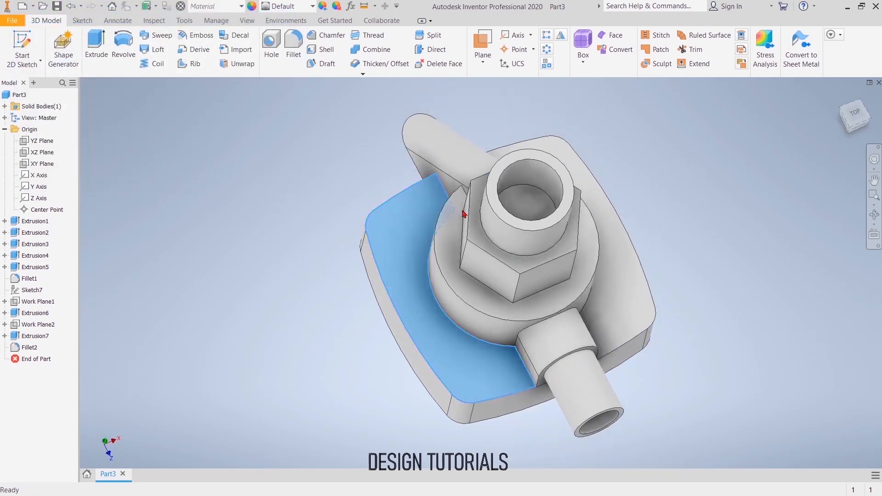
pyautogui.click(125, 44)
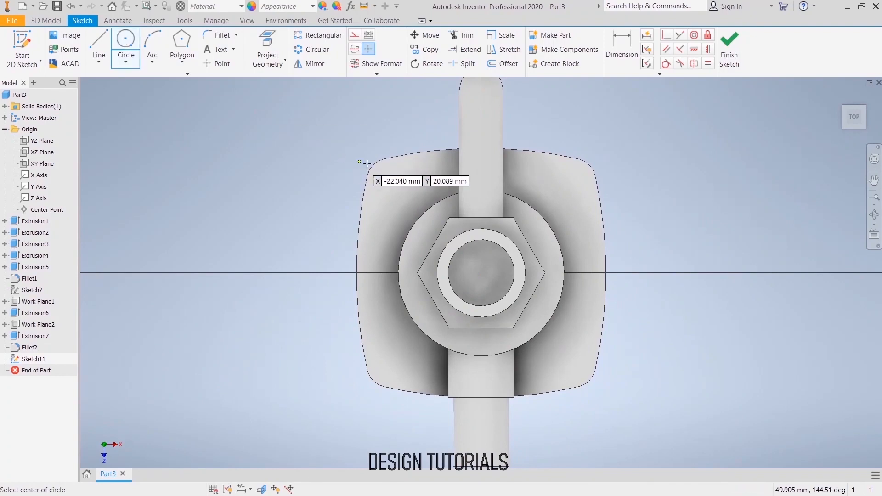
pyautogui.click(388, 180)
pyautogui.click(373, 164)
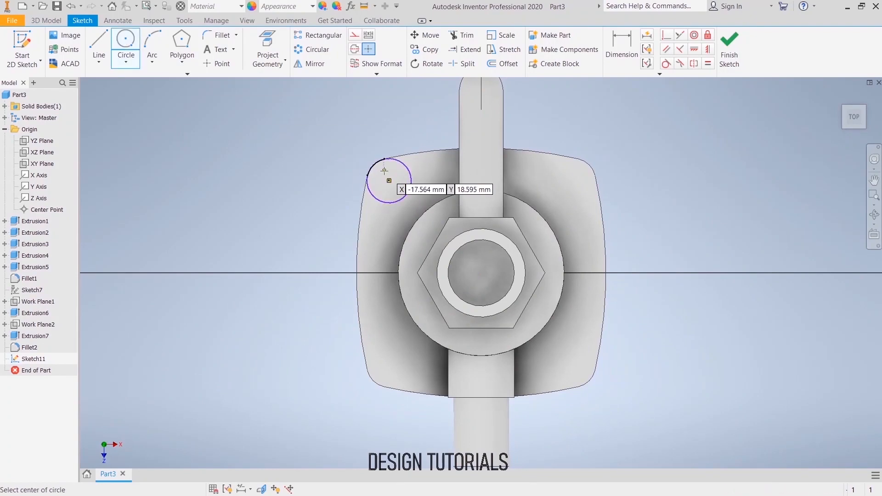
pyautogui.click(388, 180)
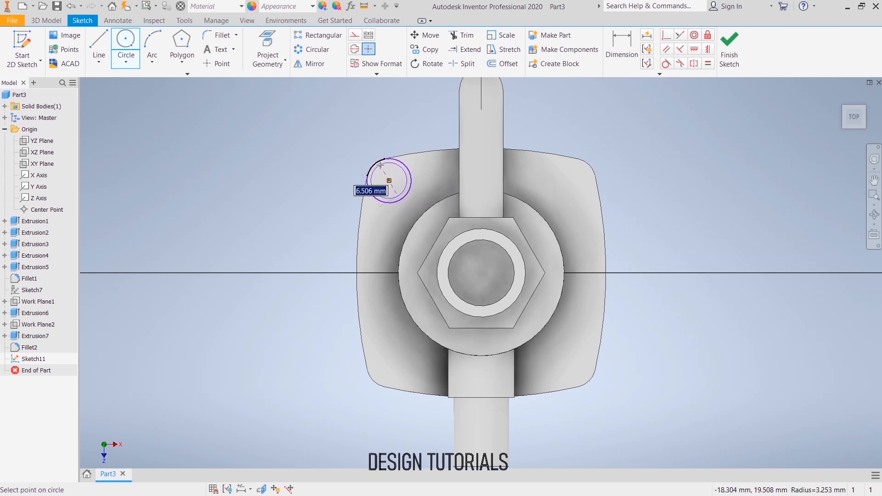
pyautogui.click(381, 164)
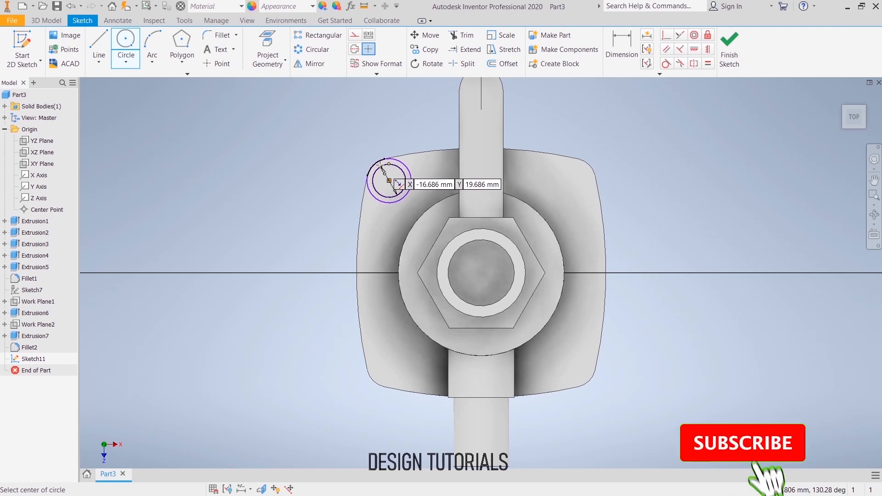
pyautogui.rightClick(300, 123)
pyautogui.click(329, 127)
# Step: Dimension the outer corner circle's diameter as 8 mm
pyautogui.press('d')
pyautogui.click(393, 157)
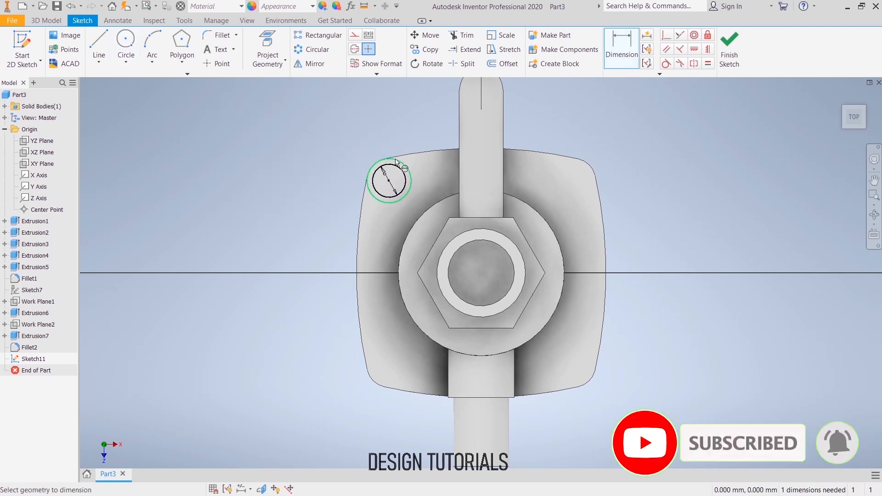
pyautogui.click(432, 128)
pyautogui.rightClick(386, 110)
pyautogui.click(414, 113)
# Step: Draw a line from the corner circles' centre to the centre of the part
pyautogui.click(99, 46)
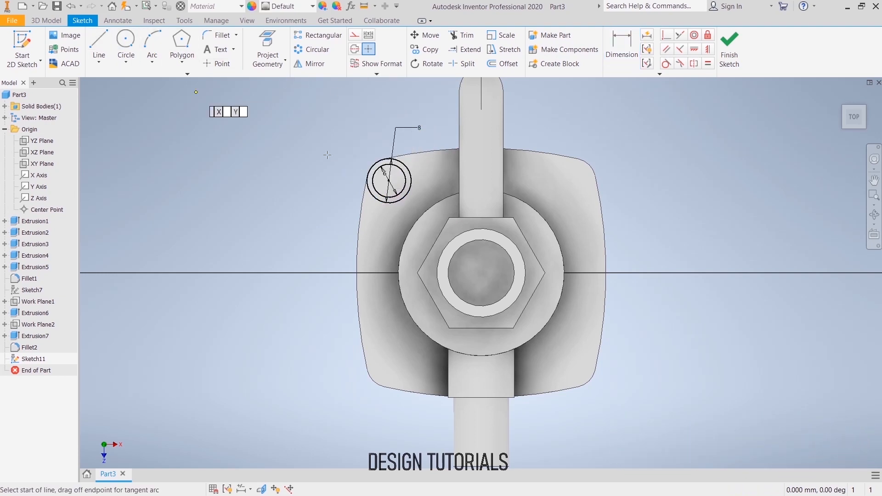
pyautogui.click(388, 181)
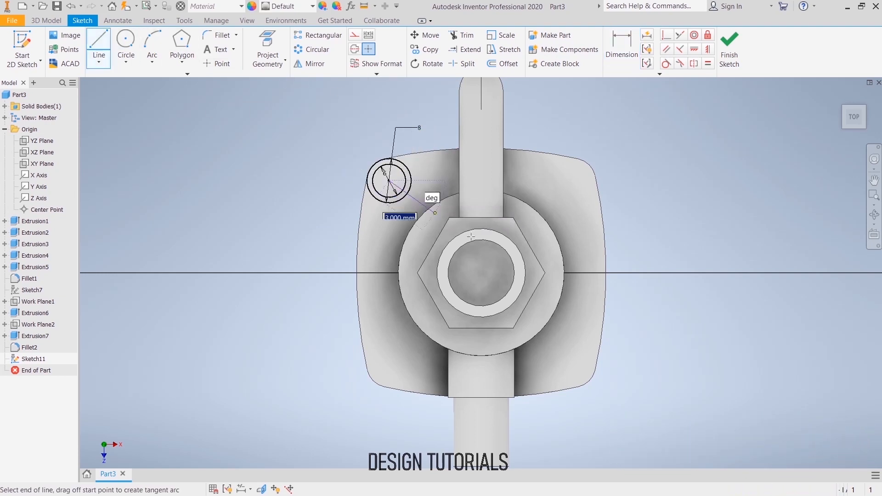
pyautogui.click(483, 273)
pyautogui.rightClick(553, 142)
pyautogui.click(581, 144)
# Step: Offset the diagonal centre line 4 mm to both sides
pyautogui.click(502, 63)
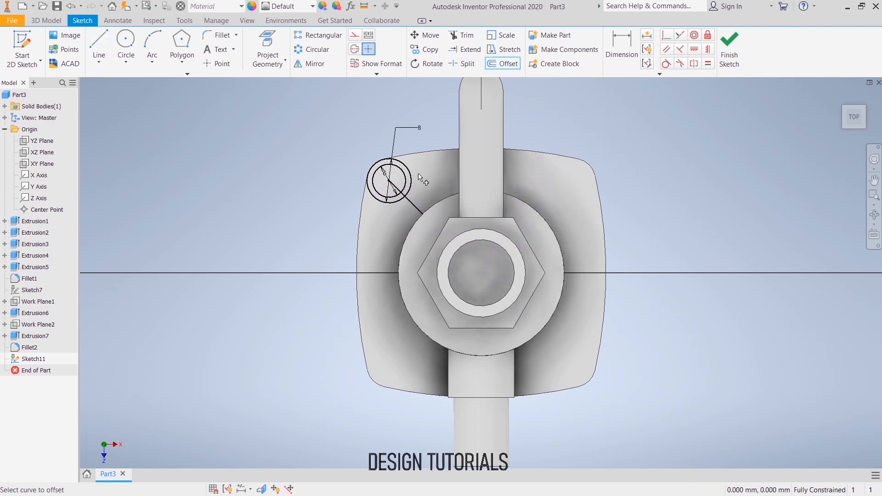
pyautogui.click(412, 200)
pyautogui.write('4')
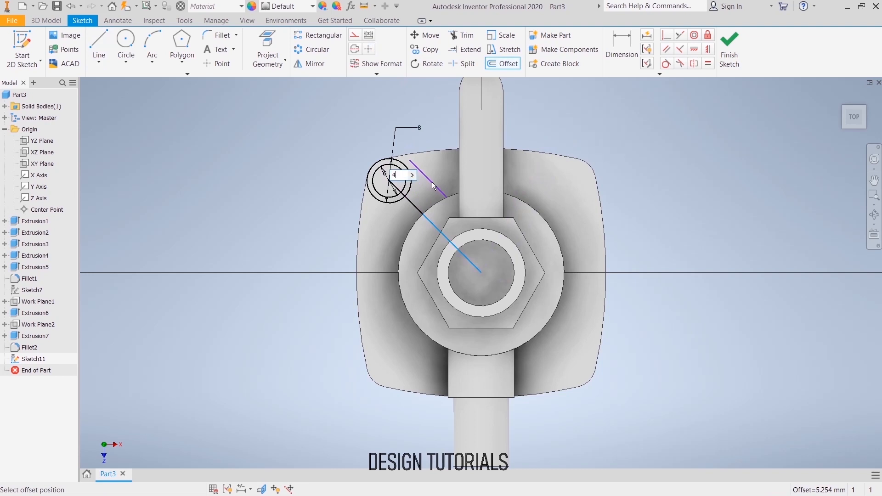
pyautogui.press('Return')
pyautogui.click(413, 204)
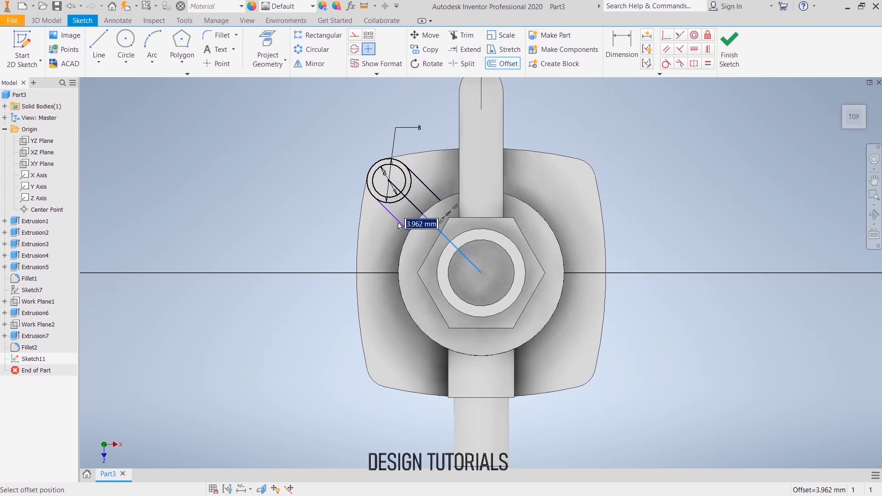
pyautogui.press('Return')
pyautogui.rightClick(184, 164)
pyautogui.click(228, 164)
pyautogui.scroll(3, 297, 194)
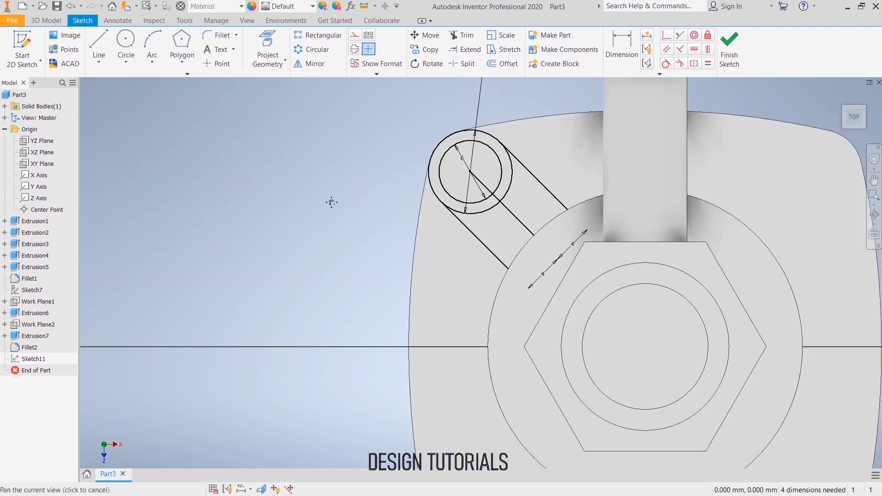
# Step: Project the large cylinder's circular outer edge into the sketch
pyautogui.moveTo(331, 200); pyautogui.dragTo(206, 226, button='middle')
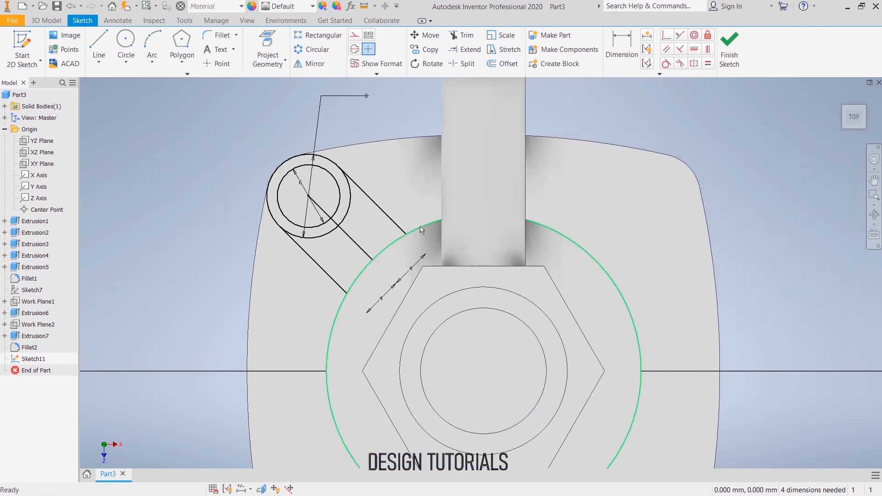
pyautogui.click(268, 49)
pyautogui.rightClick(715, 121)
pyautogui.click(744, 123)
# Step: Trim away the diagonal centre line and the parts of both offset lines inside the projected cylinder circle
pyautogui.click(461, 38)
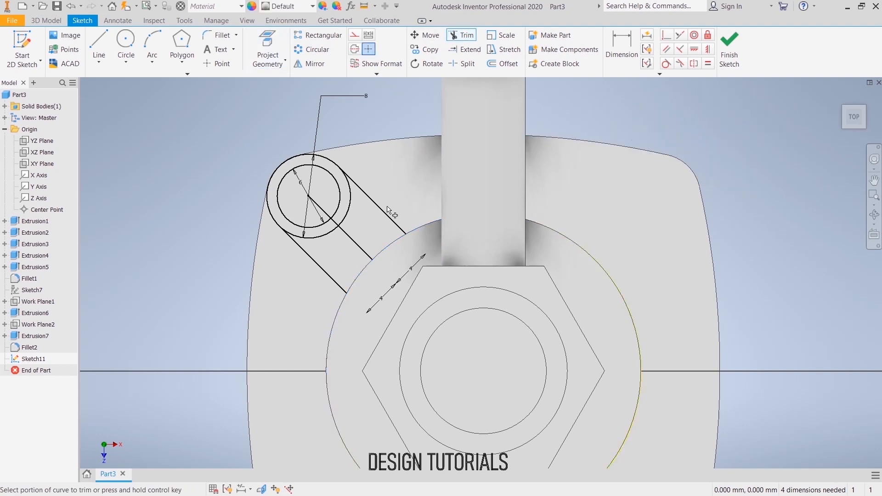
pyautogui.click(353, 239)
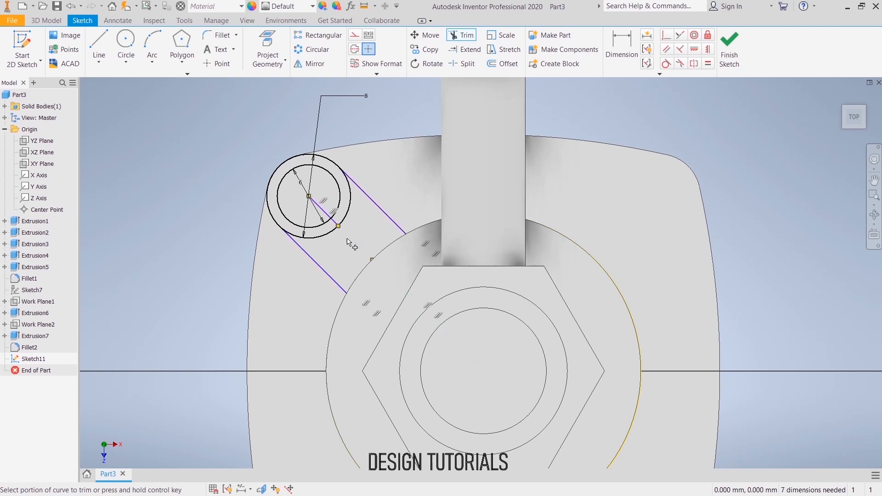
pyautogui.click(322, 212)
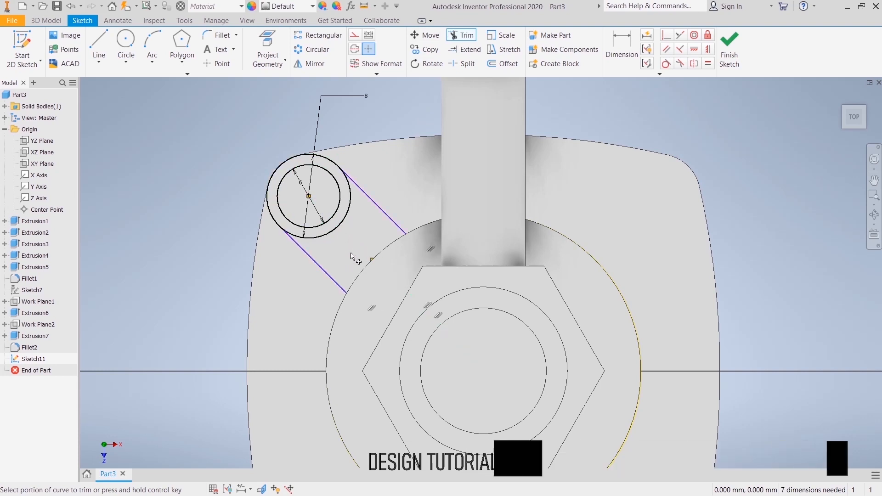
pyautogui.click(358, 308)
pyautogui.click(423, 253)
pyautogui.rightClick(399, 128)
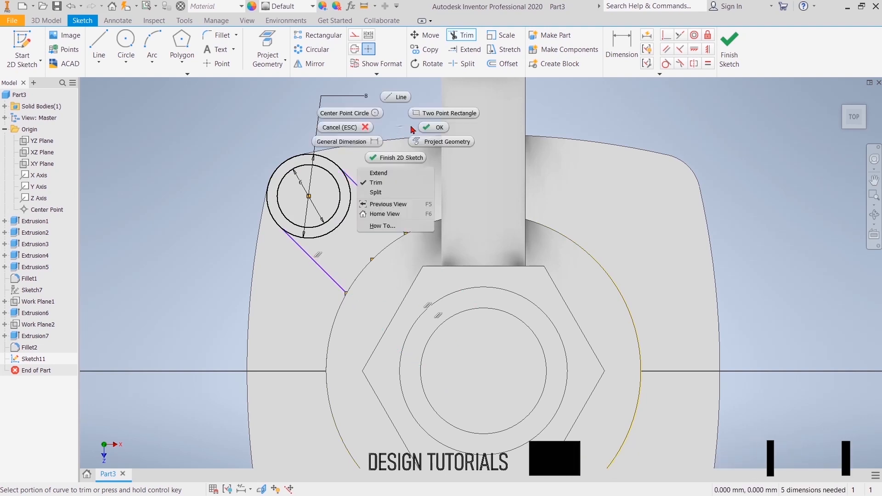
pyautogui.click(433, 128)
# Step: Try to constrain the lug's two side lines parallel to each other
pyautogui.click(666, 49)
pyautogui.click(389, 219)
pyautogui.click(295, 244)
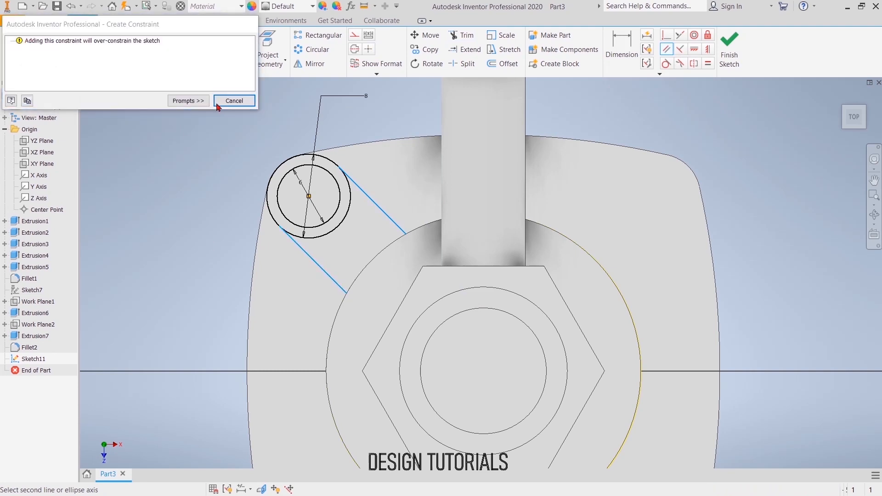
pyautogui.click(234, 100)
pyautogui.rightClick(239, 143)
pyautogui.press('Escape')
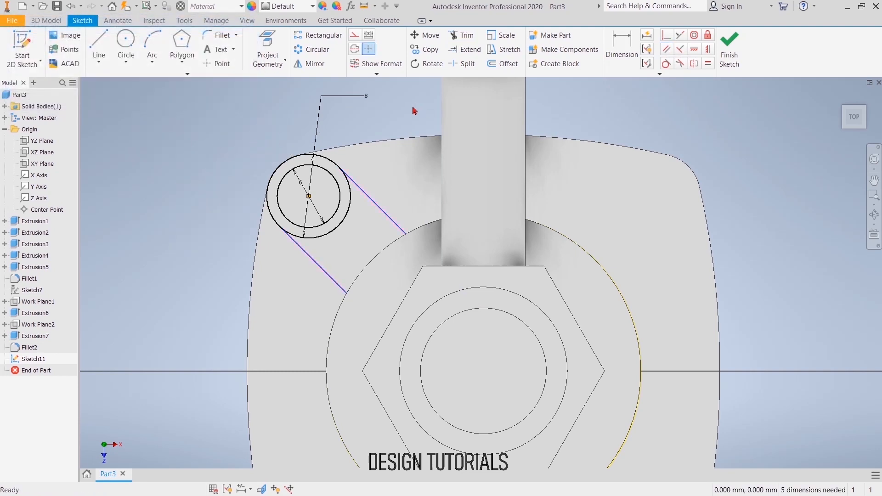
# Step: Make both side lines of the lug tangent to the 8 mm corner circle
pyautogui.click(667, 63)
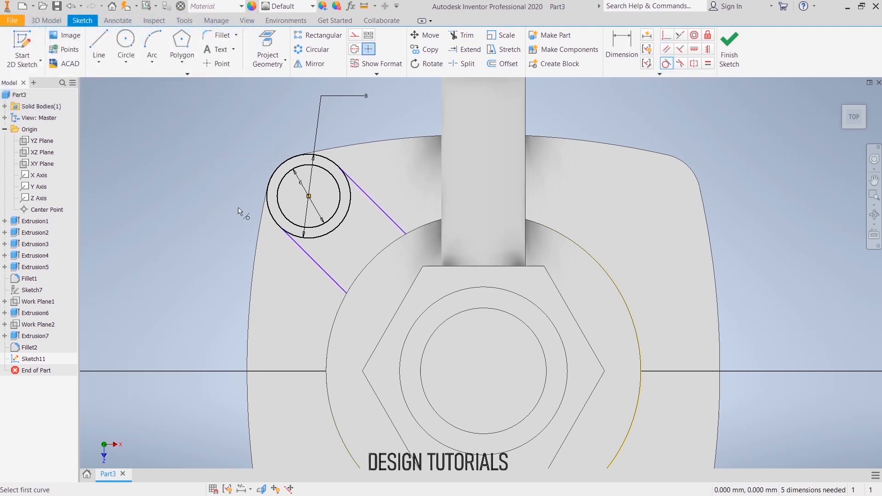
pyautogui.click(354, 192)
pyautogui.click(354, 191)
pyautogui.click(301, 250)
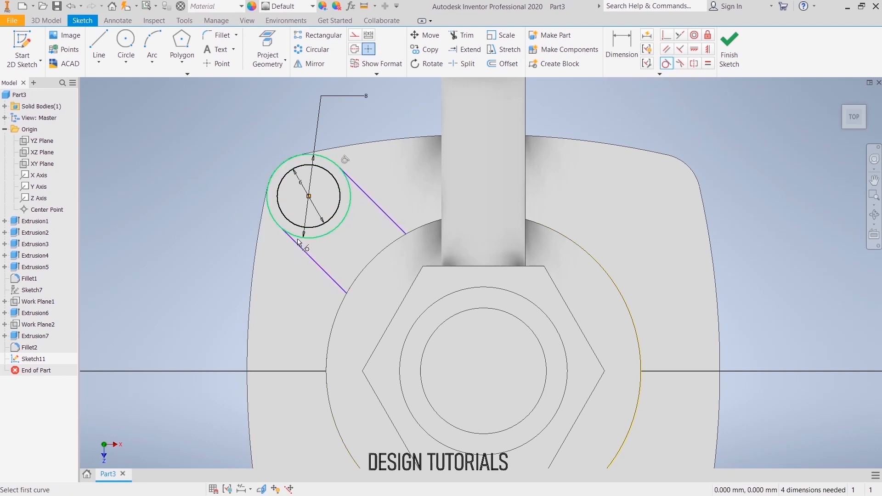
pyautogui.click(290, 248)
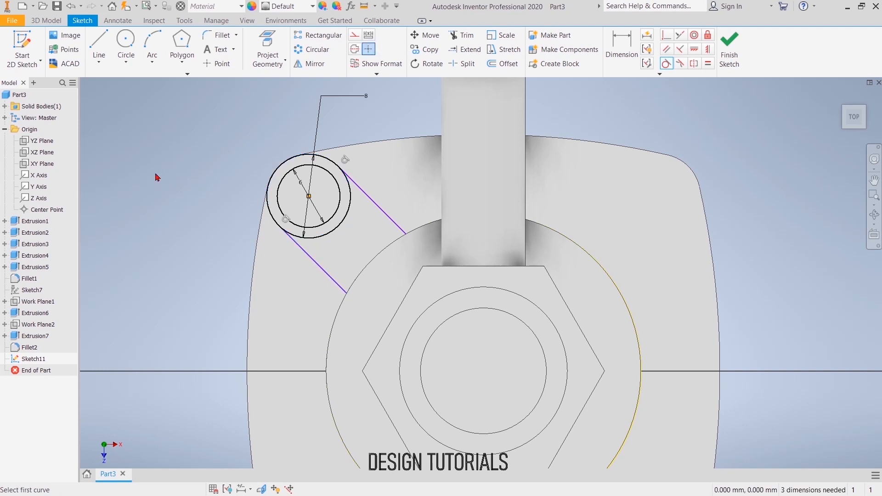
# Step: Draw a vertical line from the part's centre up to the projected cylinder circle and convert it to construction geometry
pyautogui.click(99, 46)
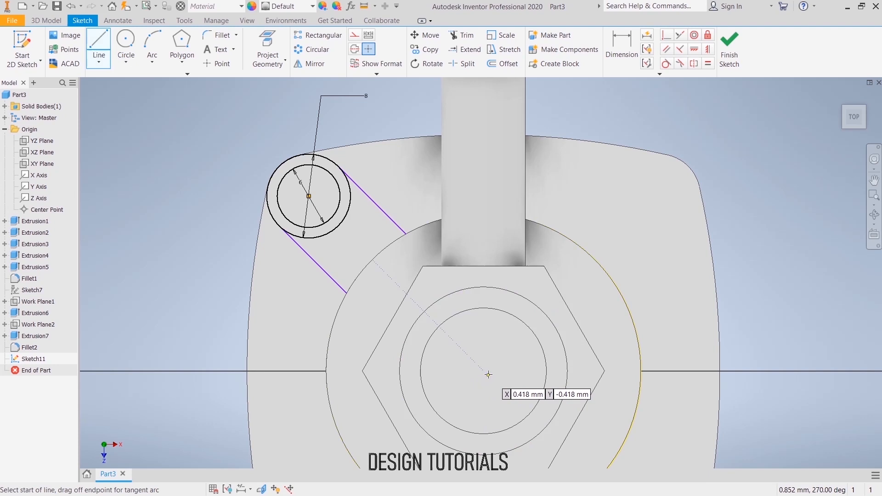
pyautogui.click(484, 370)
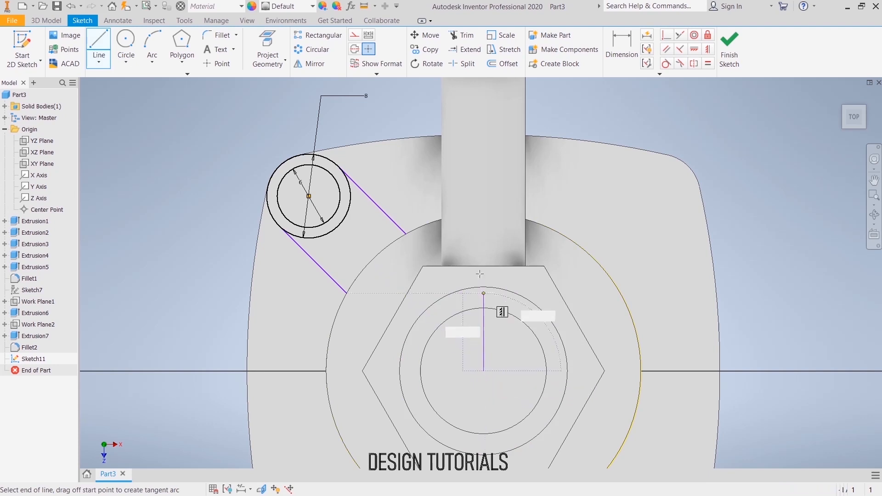
pyautogui.click(484, 219)
pyautogui.rightClick(484, 218)
pyautogui.click(486, 251)
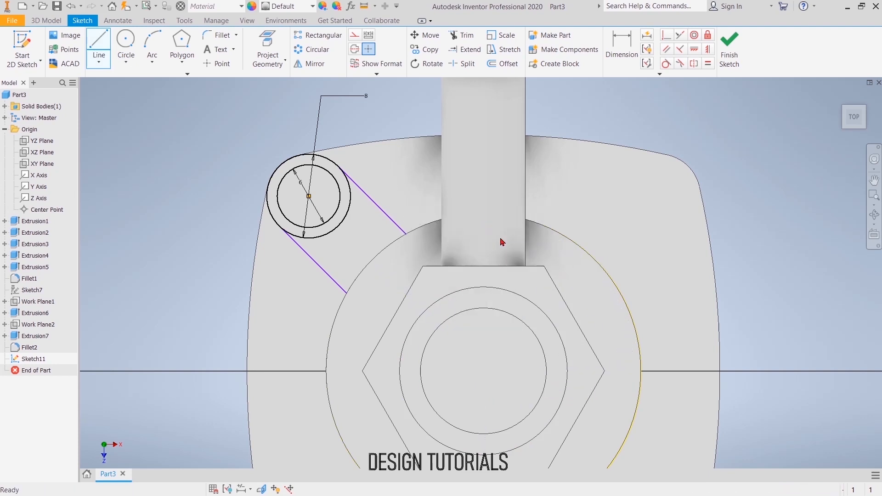
pyautogui.rightClick(480, 224)
pyautogui.click(508, 222)
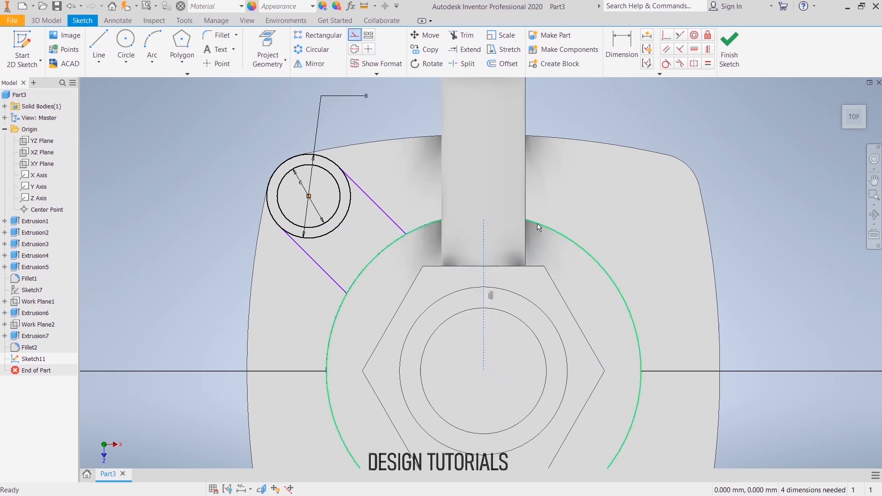
# Step: Dimension the angle between the lug's upper side line and the vertical construction line as 45°, and finish the sketch
pyautogui.click(622, 46)
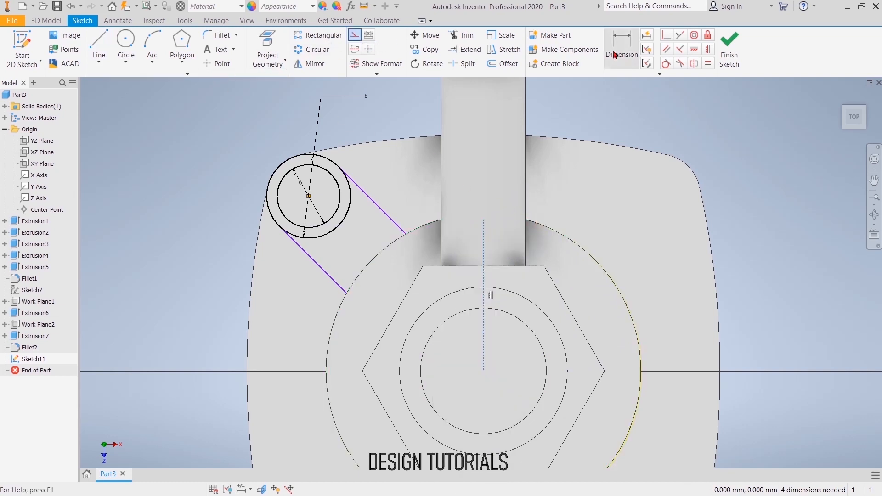
pyautogui.click(386, 213)
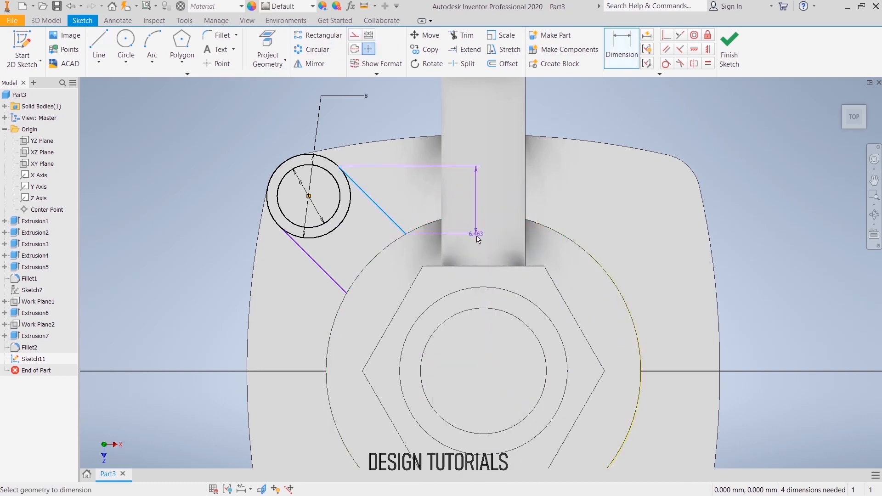
pyautogui.click(433, 180)
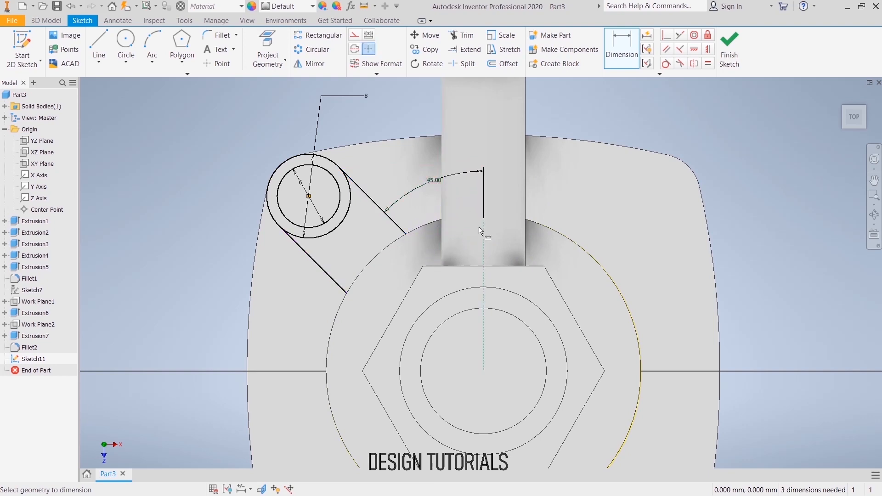
pyautogui.rightClick(687, 141)
pyautogui.click(723, 137)
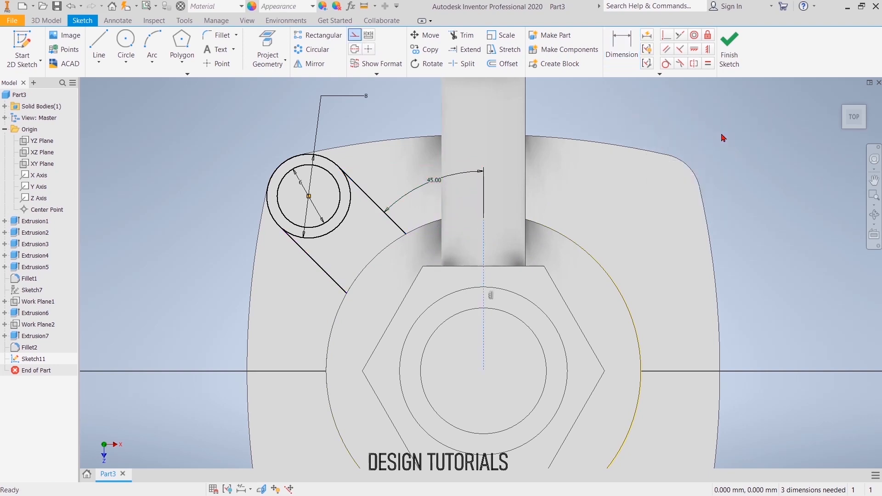
pyautogui.click(733, 52)
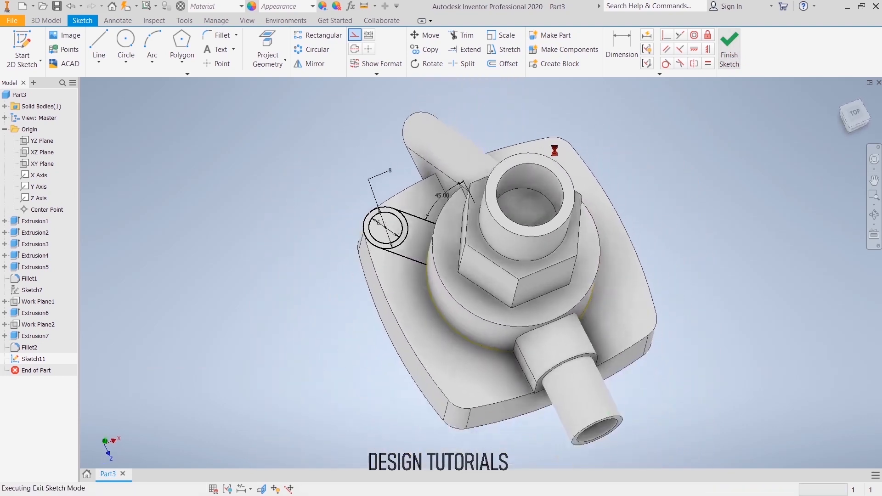
# Step: Extrude the corner ring and the adjoining lug profile 5 mm upward, joined to the body and leaving the 6 mm hole open
pyautogui.click(98, 44)
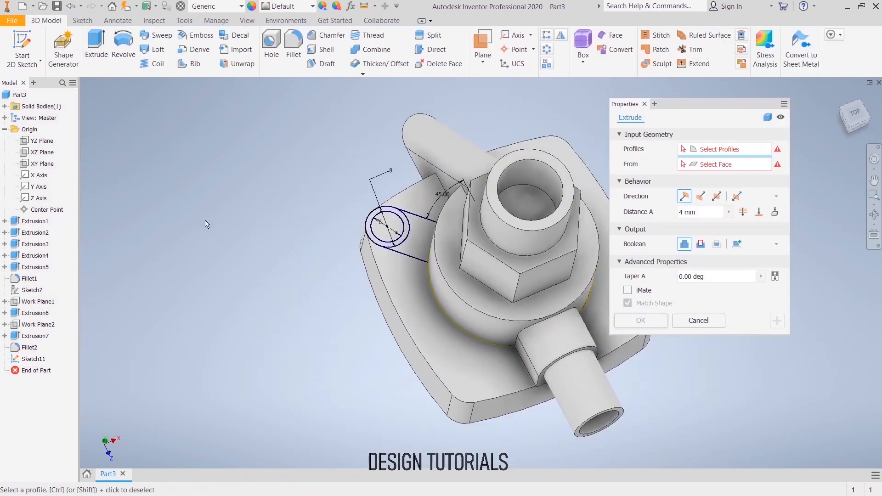
pyautogui.scroll(-5, 415, 247)
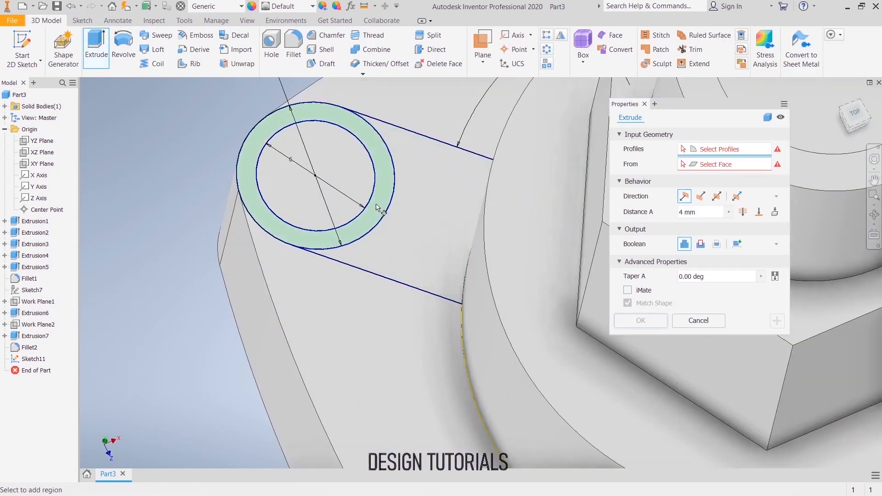
pyautogui.click(405, 235)
pyautogui.click(425, 212)
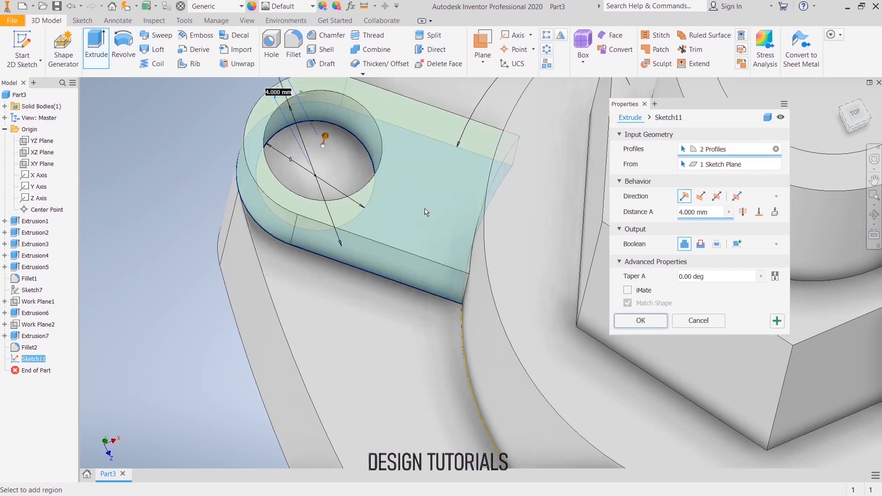
pyautogui.click(722, 216)
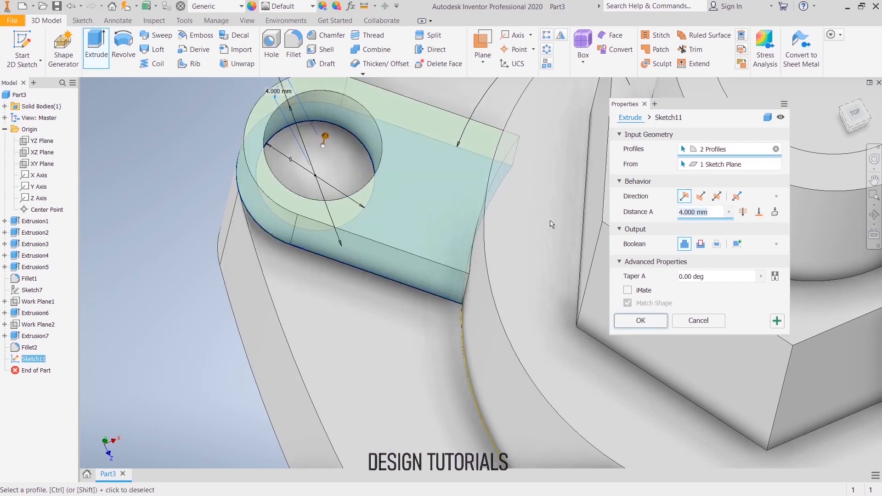
pyautogui.write('5')
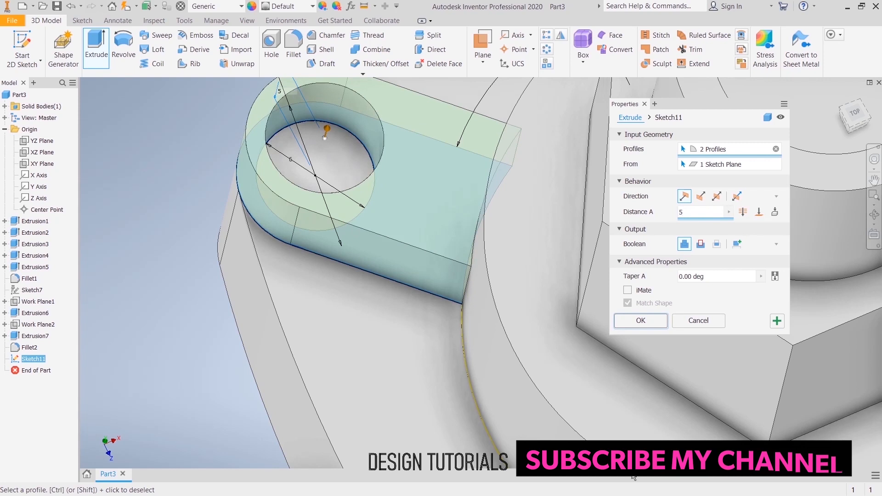
pyautogui.click(634, 326)
pyautogui.scroll(-4, 634, 327)
pyautogui.moveTo(624, 322); pyautogui.dragTo(374, 247, button='middle')
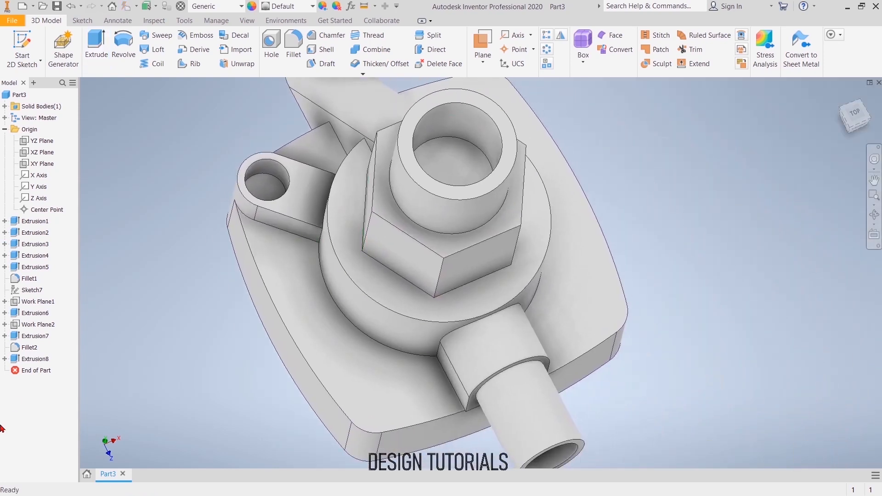
# Step: Circular-pattern the corner lug extrusion around the Y axis with 4 occurrences over 360 degrees
pyautogui.click(35, 359)
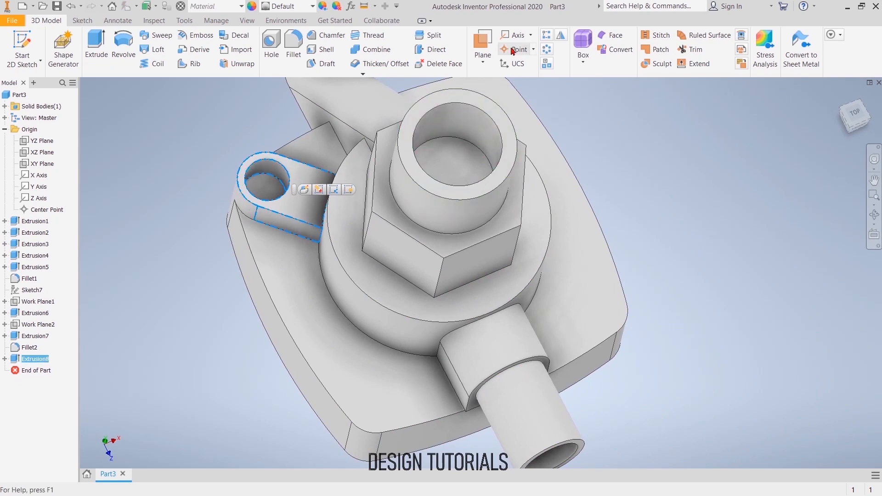
pyautogui.click(546, 49)
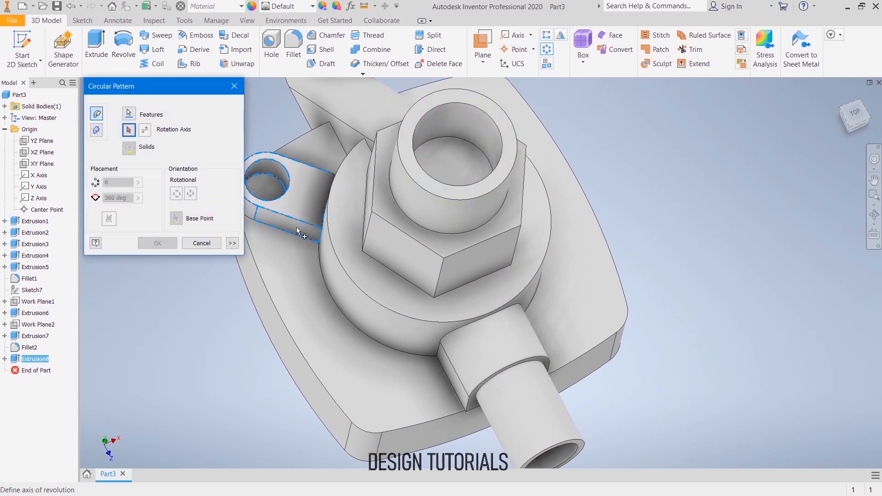
pyautogui.click(34, 187)
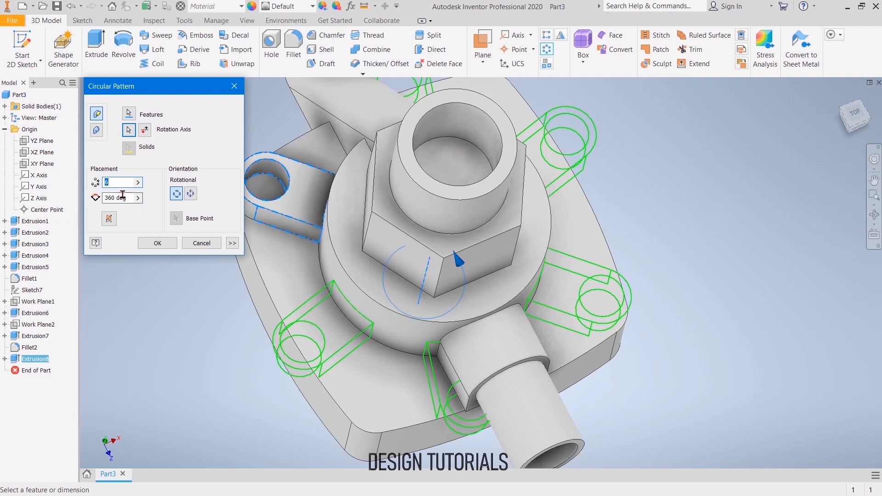
pyautogui.write('4')
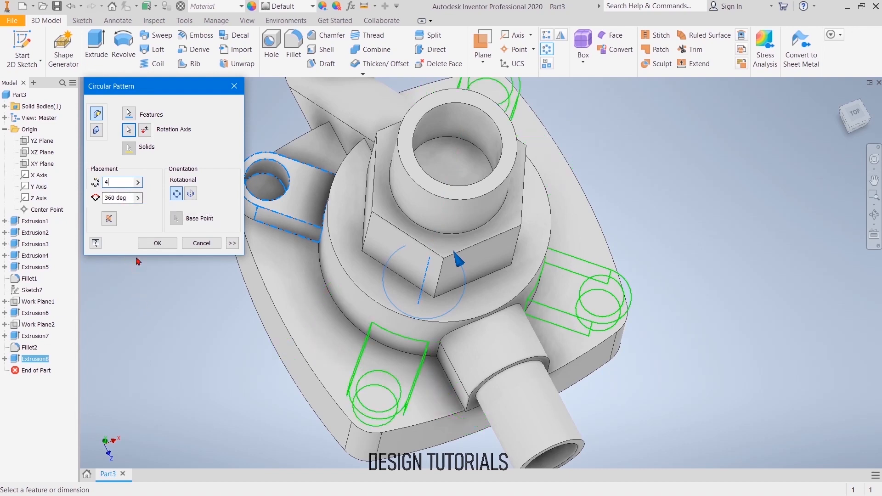
pyautogui.click(150, 243)
pyautogui.scroll(-5, 175, 294)
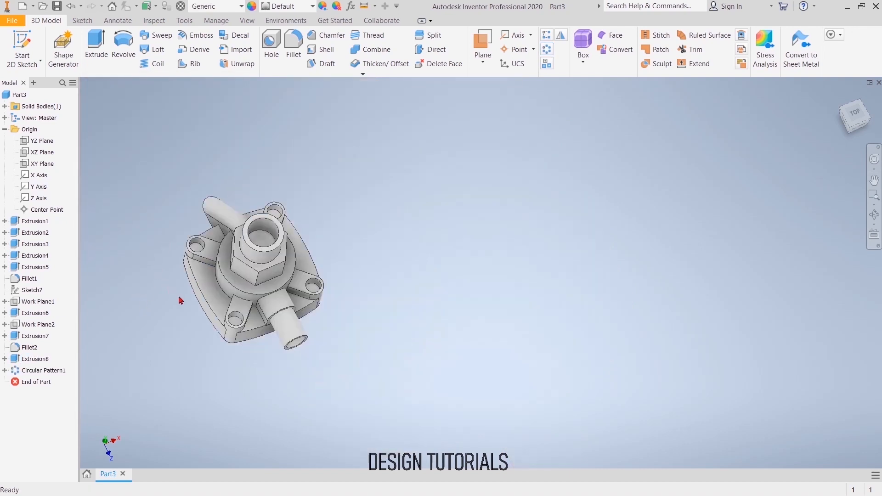
pyautogui.moveTo(393, 293); pyautogui.dragTo(490, 292, button='middle')
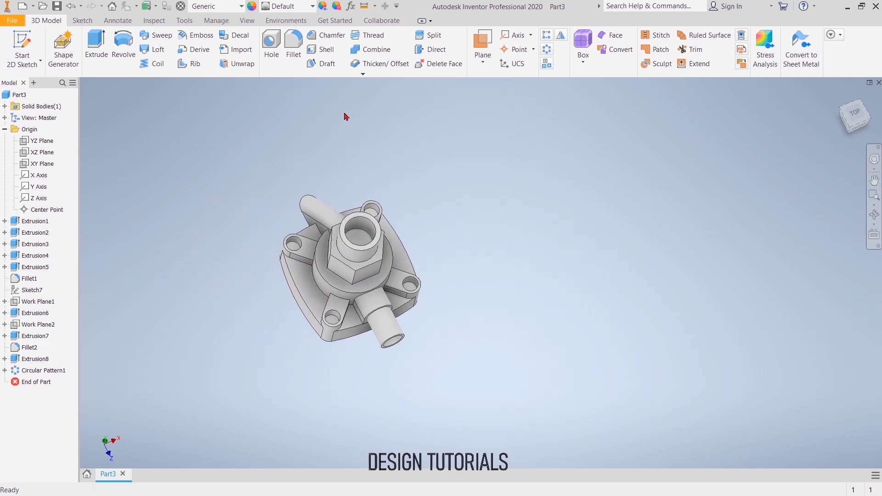
# Step: Start a 1 mm fillet and select the base's top outer edges on all sides between the corner lugs
pyautogui.click(293, 42)
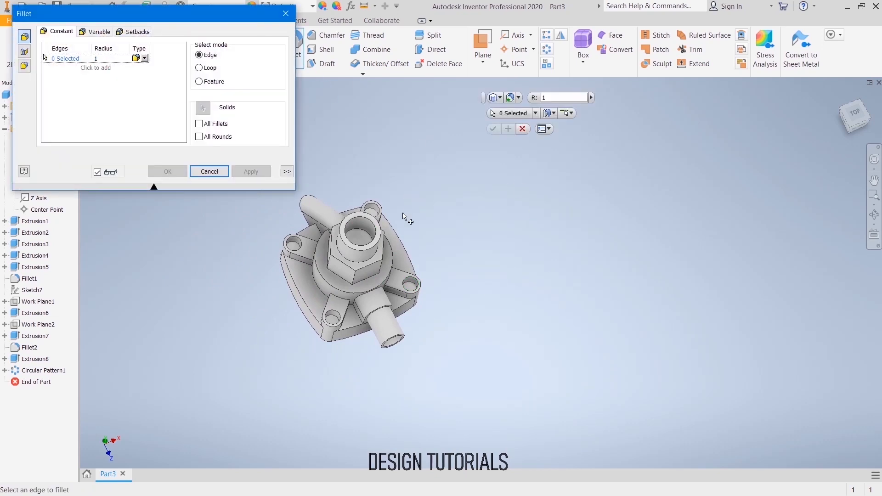
pyautogui.click(401, 241)
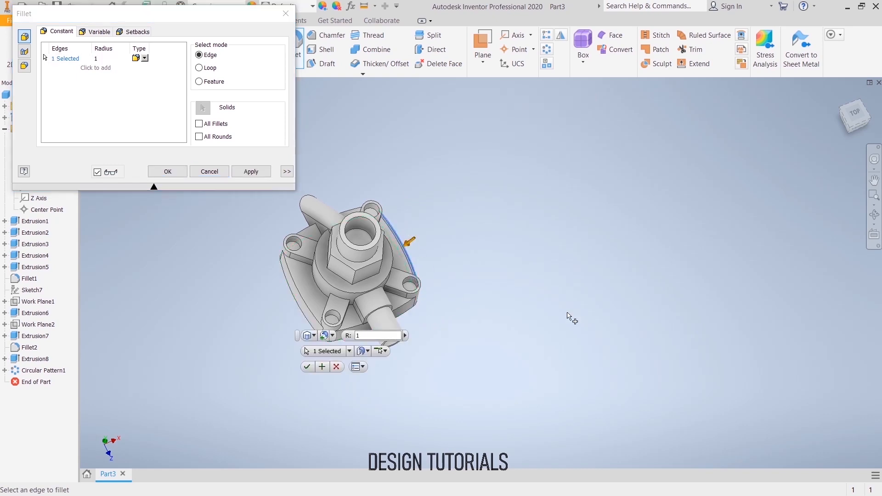
pyautogui.moveTo(570, 317); pyautogui.dragTo(598, 260, button='middle')
pyautogui.click(472, 247)
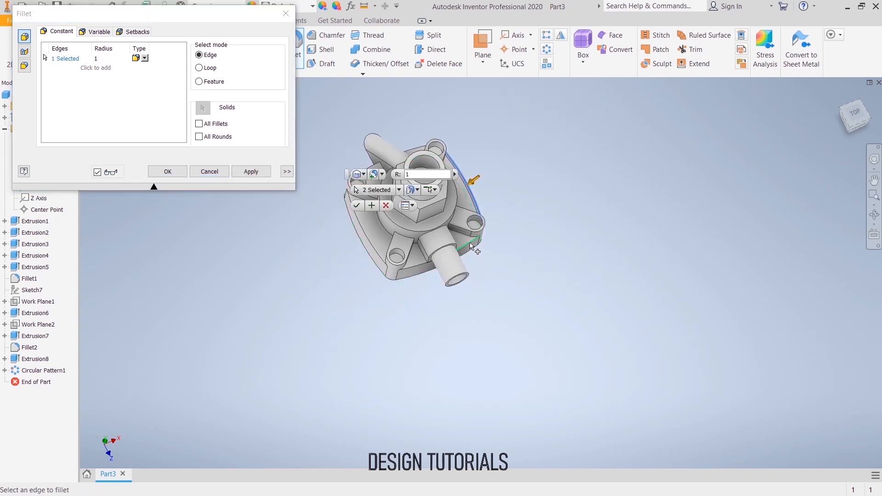
pyautogui.click(418, 269)
pyautogui.moveTo(509, 254); pyautogui.dragTo(740, 244, button='middle')
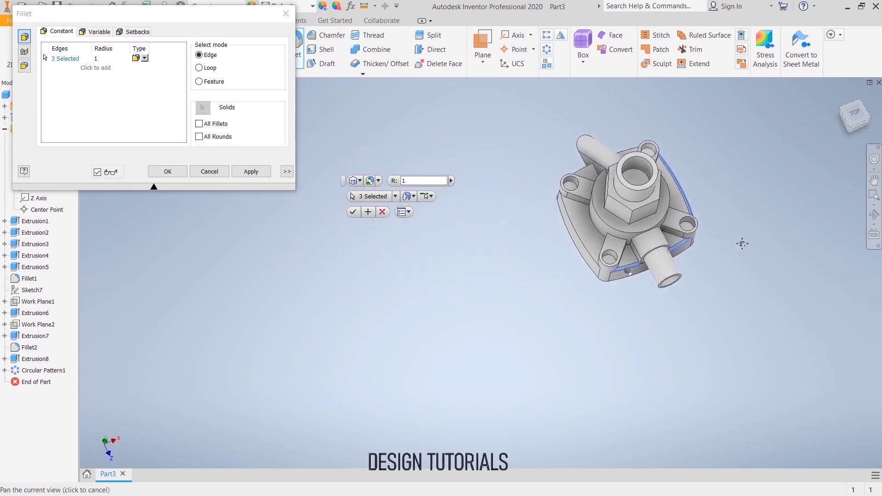
pyautogui.click(585, 250)
pyautogui.moveTo(529, 223); pyautogui.dragTo(434, 291, button='middle')
pyautogui.click(453, 282)
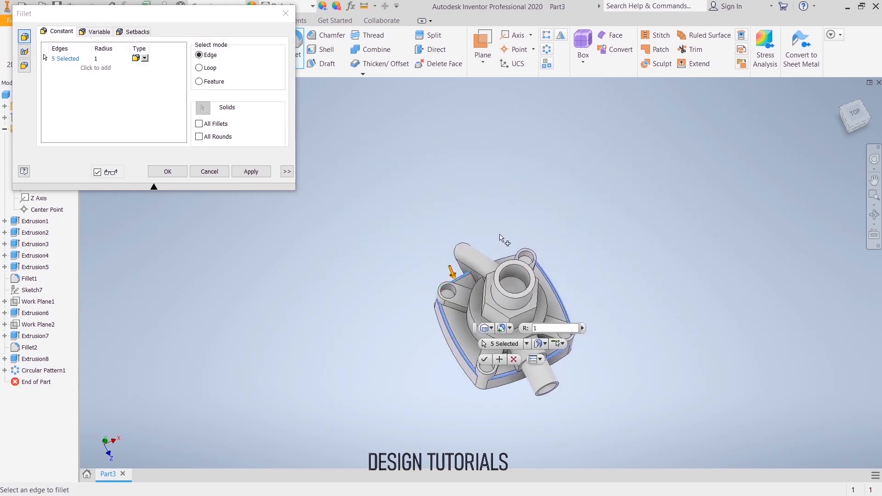
pyautogui.click(507, 259)
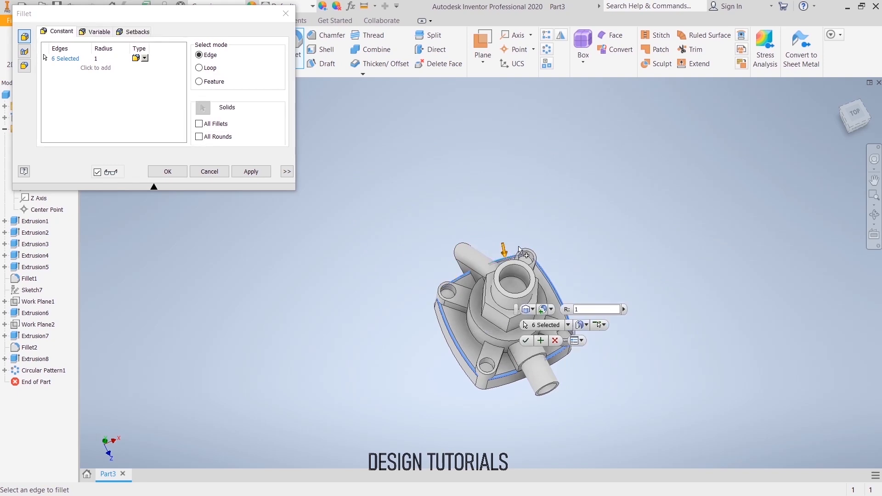
# Step: Add the four corner lugs' upper edges and the large cylinder's upper rim to the selection, and apply the 1 mm fillet
pyautogui.click(443, 286)
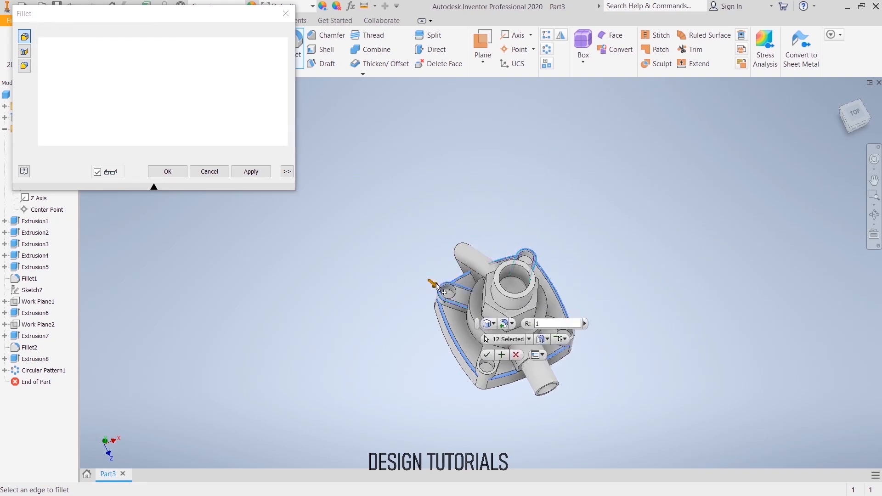
pyautogui.click(492, 374)
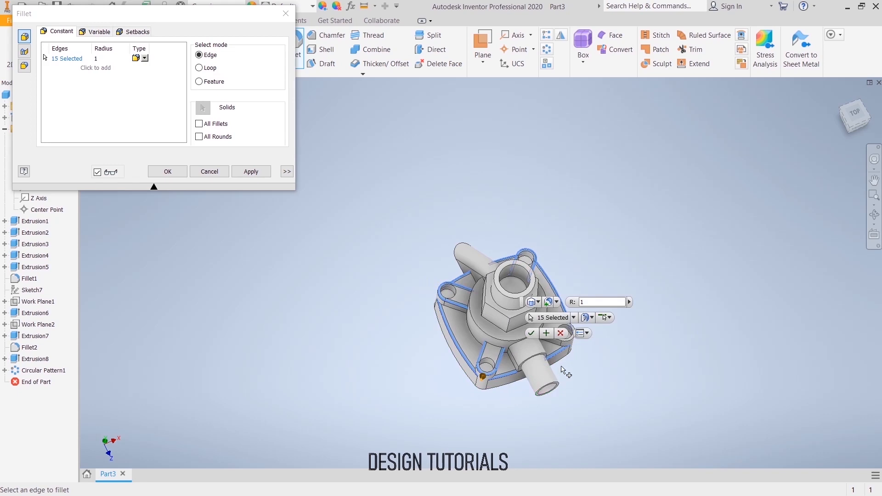
pyautogui.click(568, 341)
pyautogui.click(538, 335)
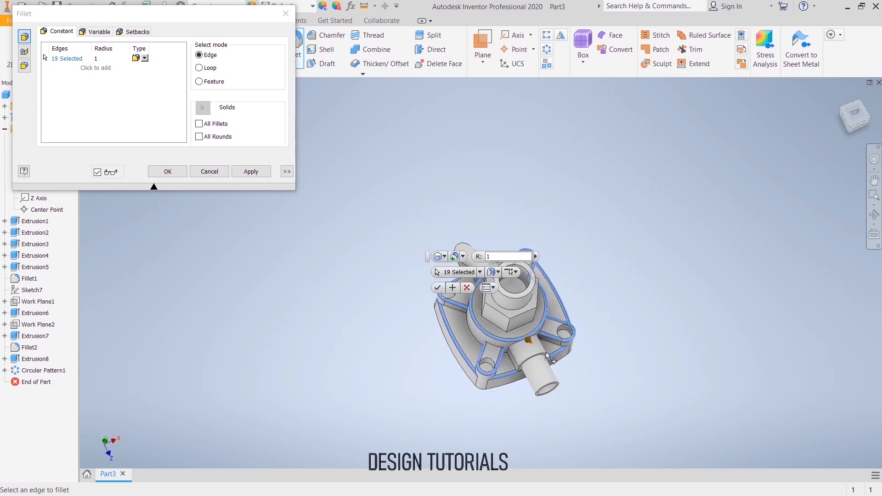
pyautogui.click(439, 288)
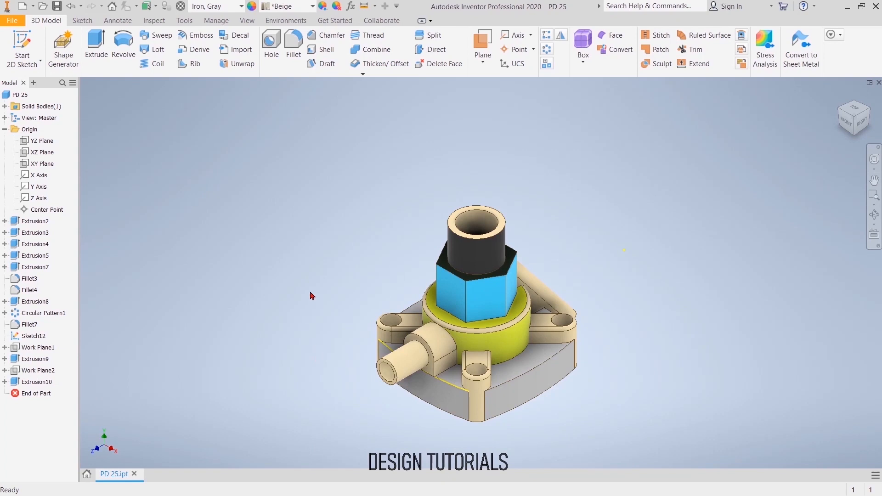
# Step: Add a full-depth M16x2 thread, ANSI Metric M Profile, to the outer face of the cylinder above the hexagon
pyautogui.click(380, 42)
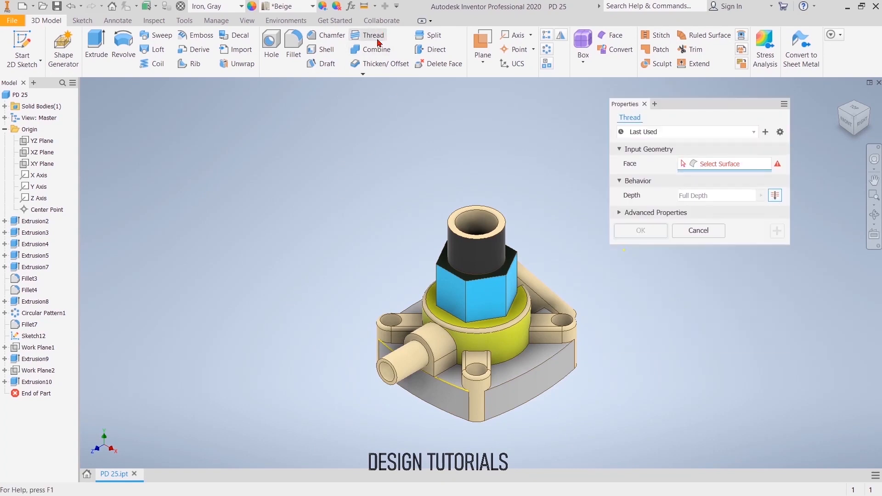
pyautogui.click(504, 235)
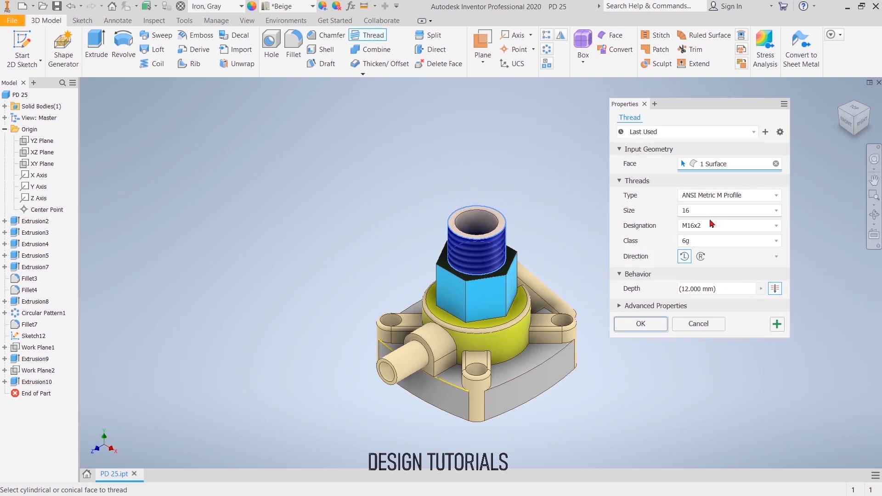
pyautogui.click(640, 324)
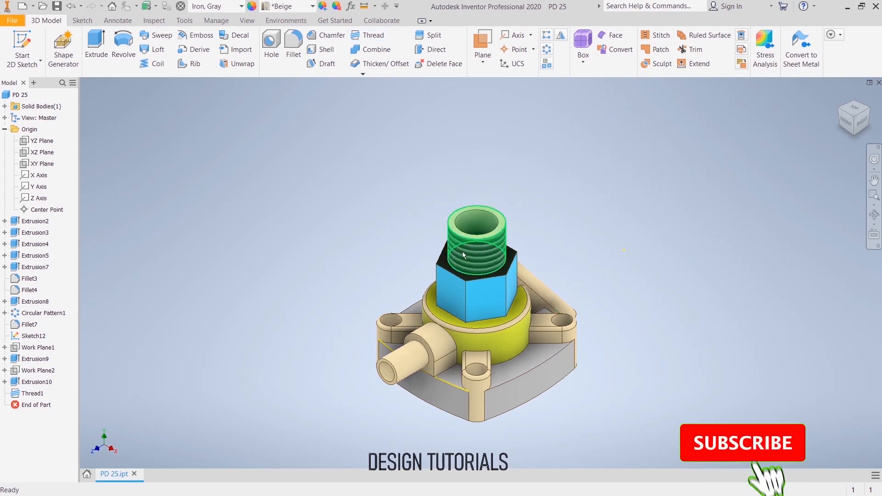
# Step: Add a full-depth M8x1.25 thread, ANSI Metric M Profile, to the outer face of the side tube
pyautogui.click(371, 35)
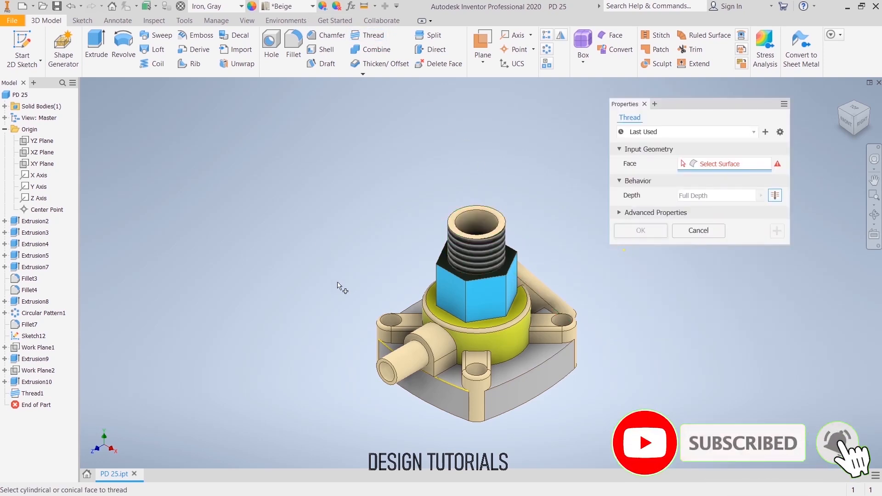
pyautogui.click(398, 361)
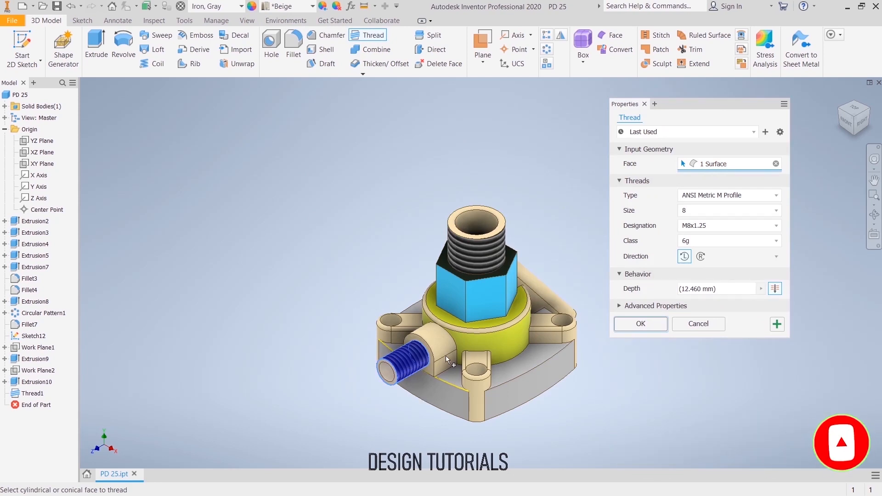
pyautogui.click(639, 325)
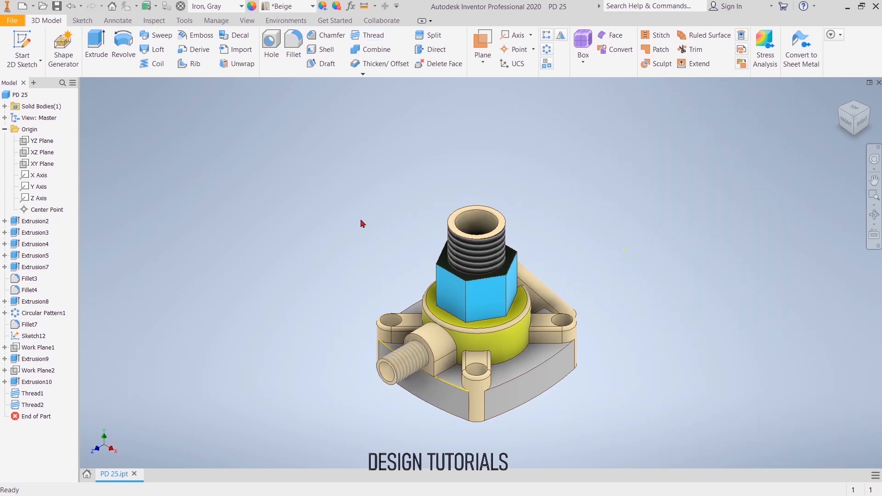
# Step: Try the Sketch Illustration, Technical Illustration and Wireframe visual styles on the part
pyautogui.click(251, 25)
pyautogui.click(206, 55)
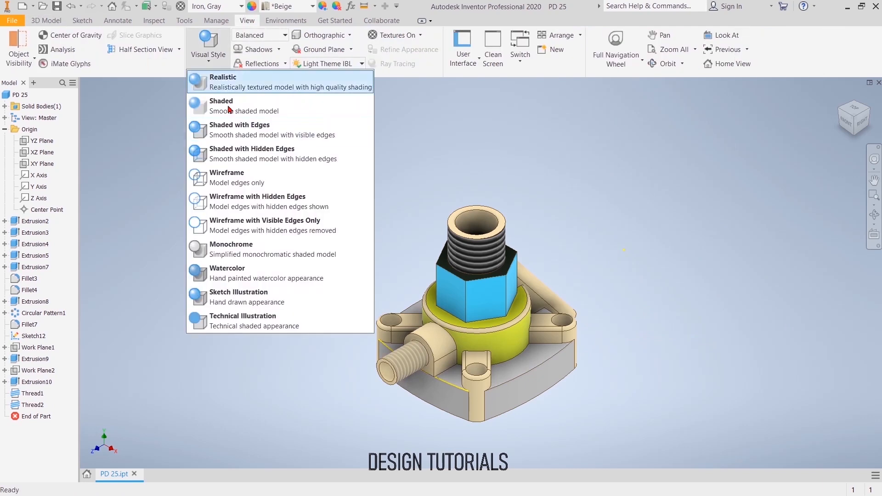
pyautogui.click(231, 306)
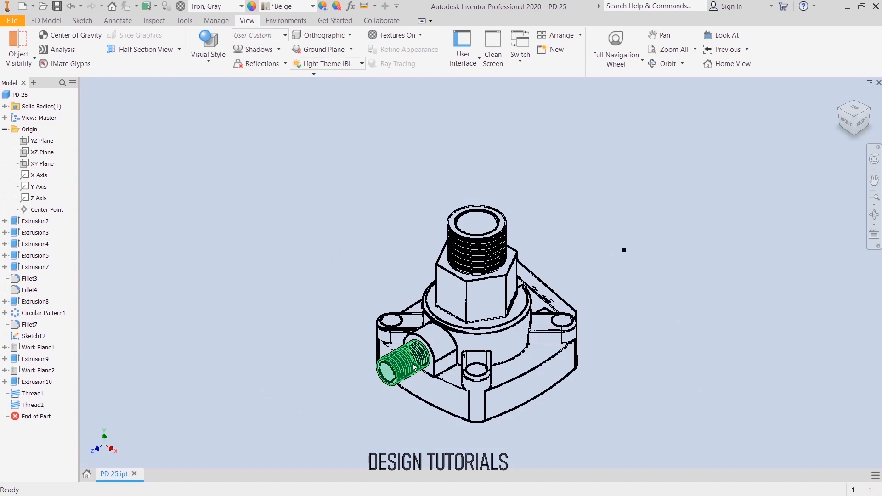
pyautogui.click(206, 54)
pyautogui.click(240, 320)
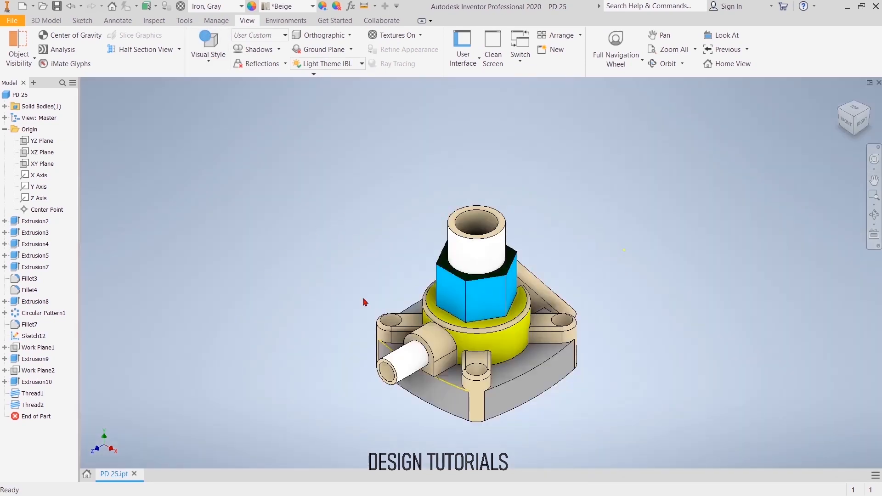
pyautogui.click(209, 56)
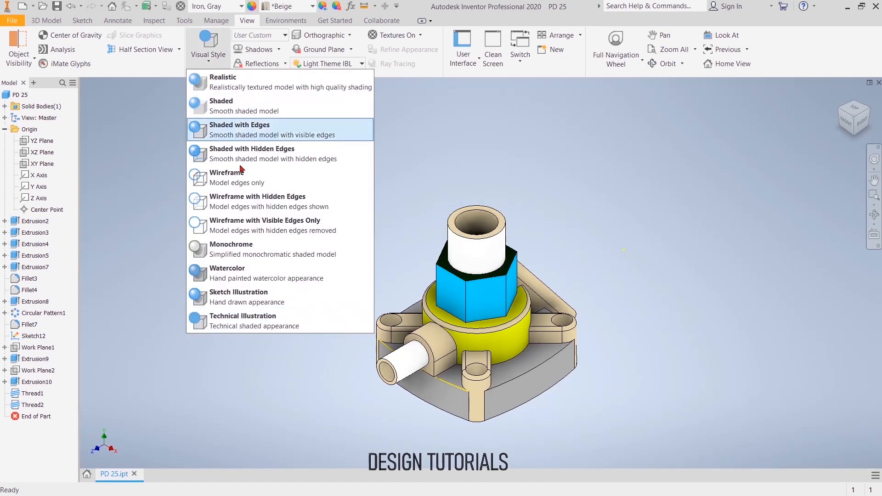
pyautogui.click(248, 183)
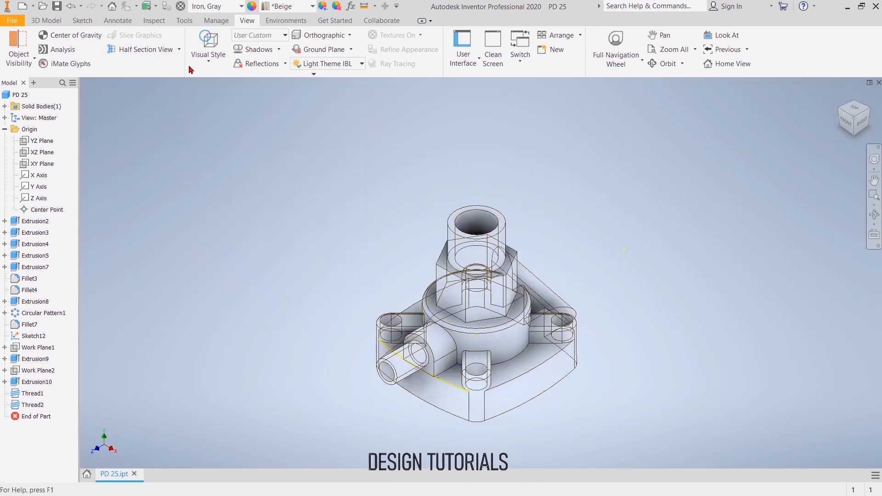
# Step: Set the visual style to Shaded and orbit the part to view it from the side
pyautogui.click(192, 66)
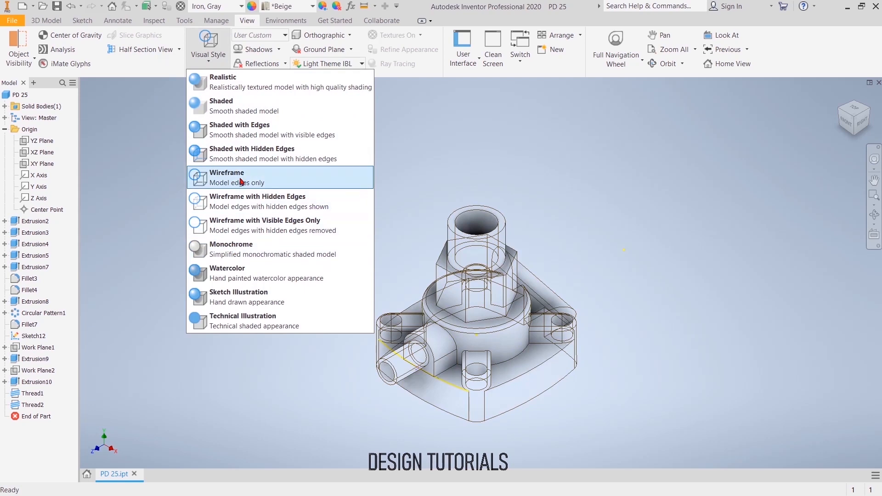
pyautogui.click(241, 107)
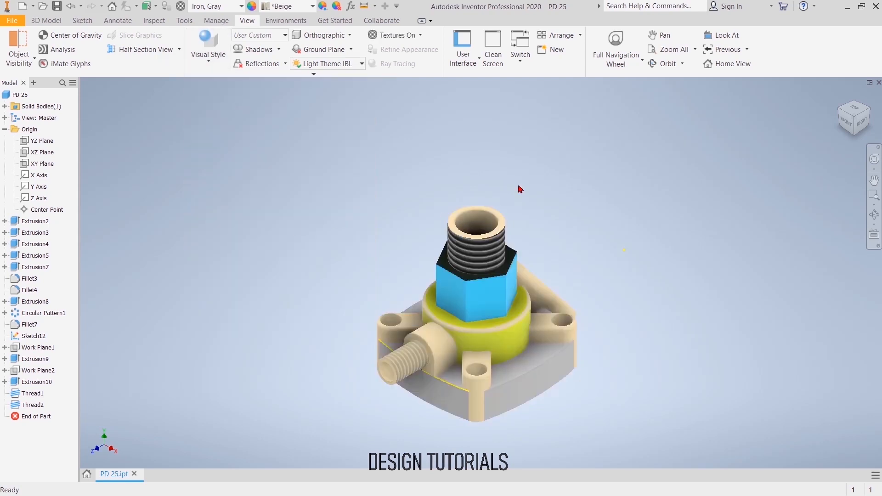
pyautogui.moveTo(866, 121)
pyautogui.mouseDown()
pyautogui.moveTo(850, 113)
pyautogui.moveTo(872, 124)
pyautogui.moveTo(867, 120)
pyautogui.mouseUp()
pyautogui.keyDown('shift'); pyautogui.moveTo(505, 276); pyautogui.dragTo(414, 252, button='middle'); pyautogui.keyUp('shift')
pyautogui.click(208, 46)
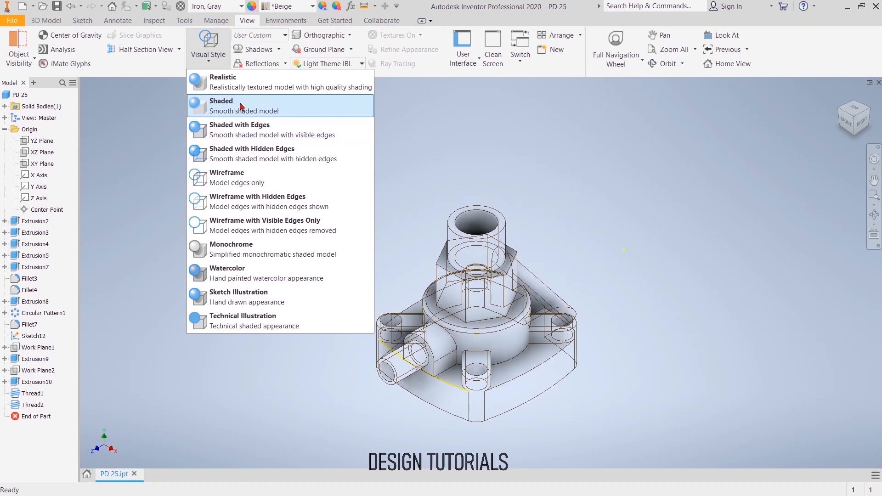
pyautogui.click(238, 109)
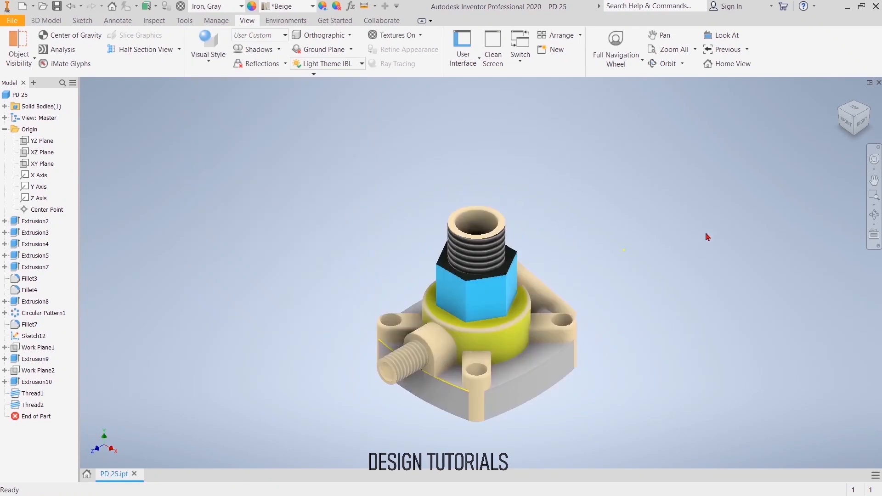
pyautogui.moveTo(865, 122); pyautogui.dragTo(852, 115)
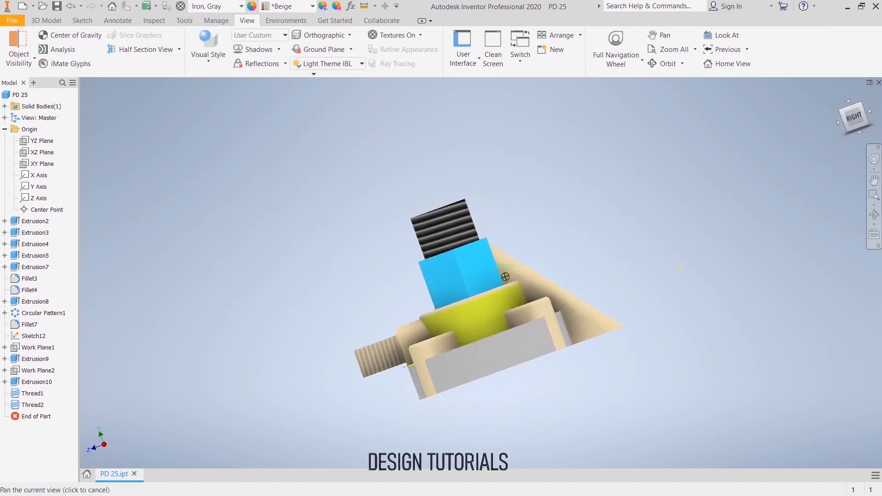